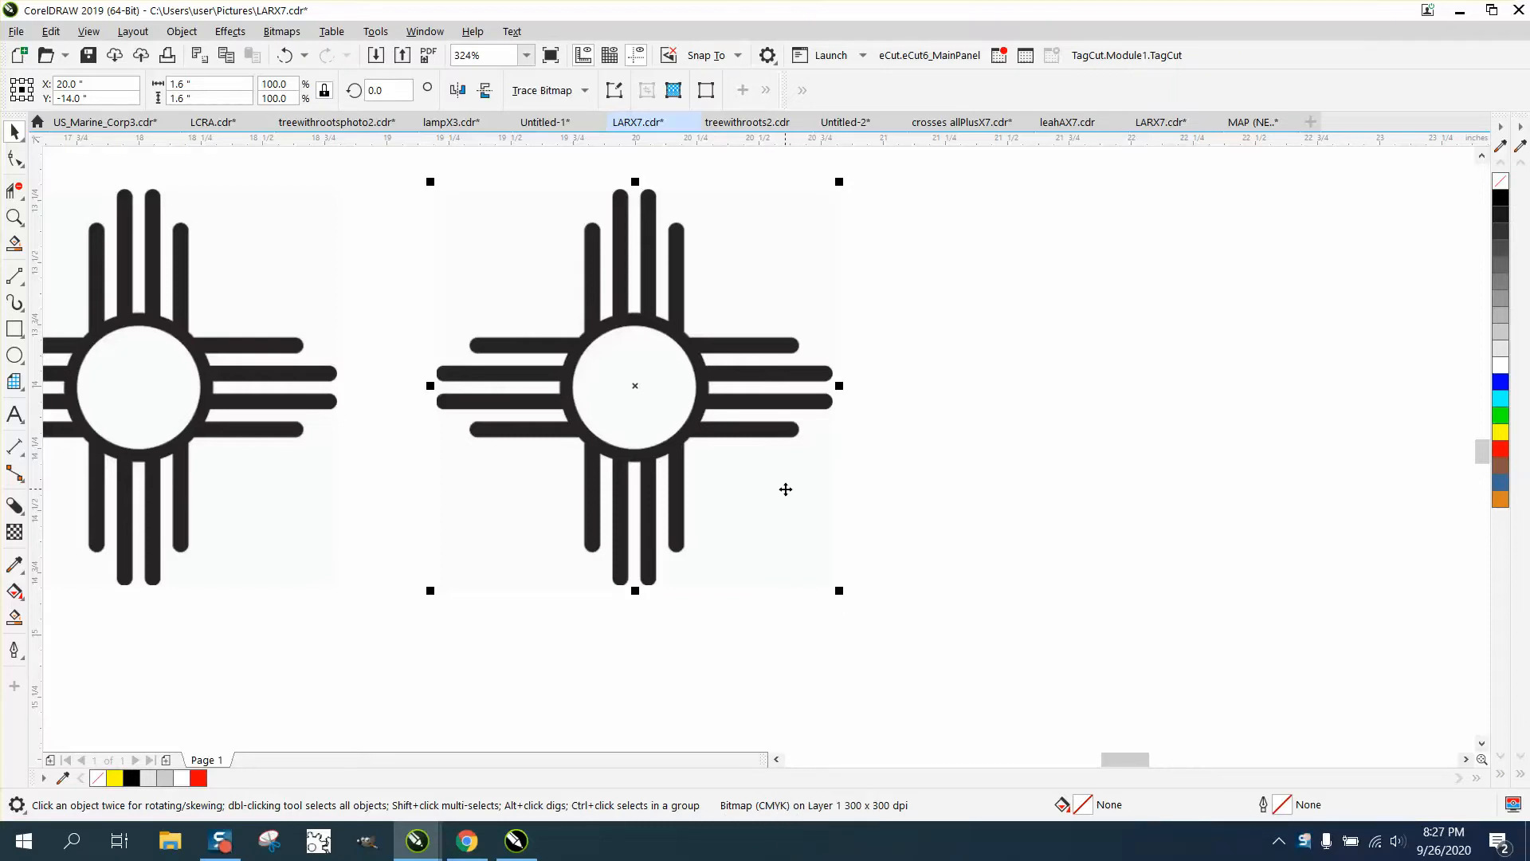
Zoom in on the traced rays and the right-hand sun bitmap, then reselect that bitmap
{"action": "scroll", "coordinate": [744, 493], "scroll_direction": "down", "scroll_amount": 3}
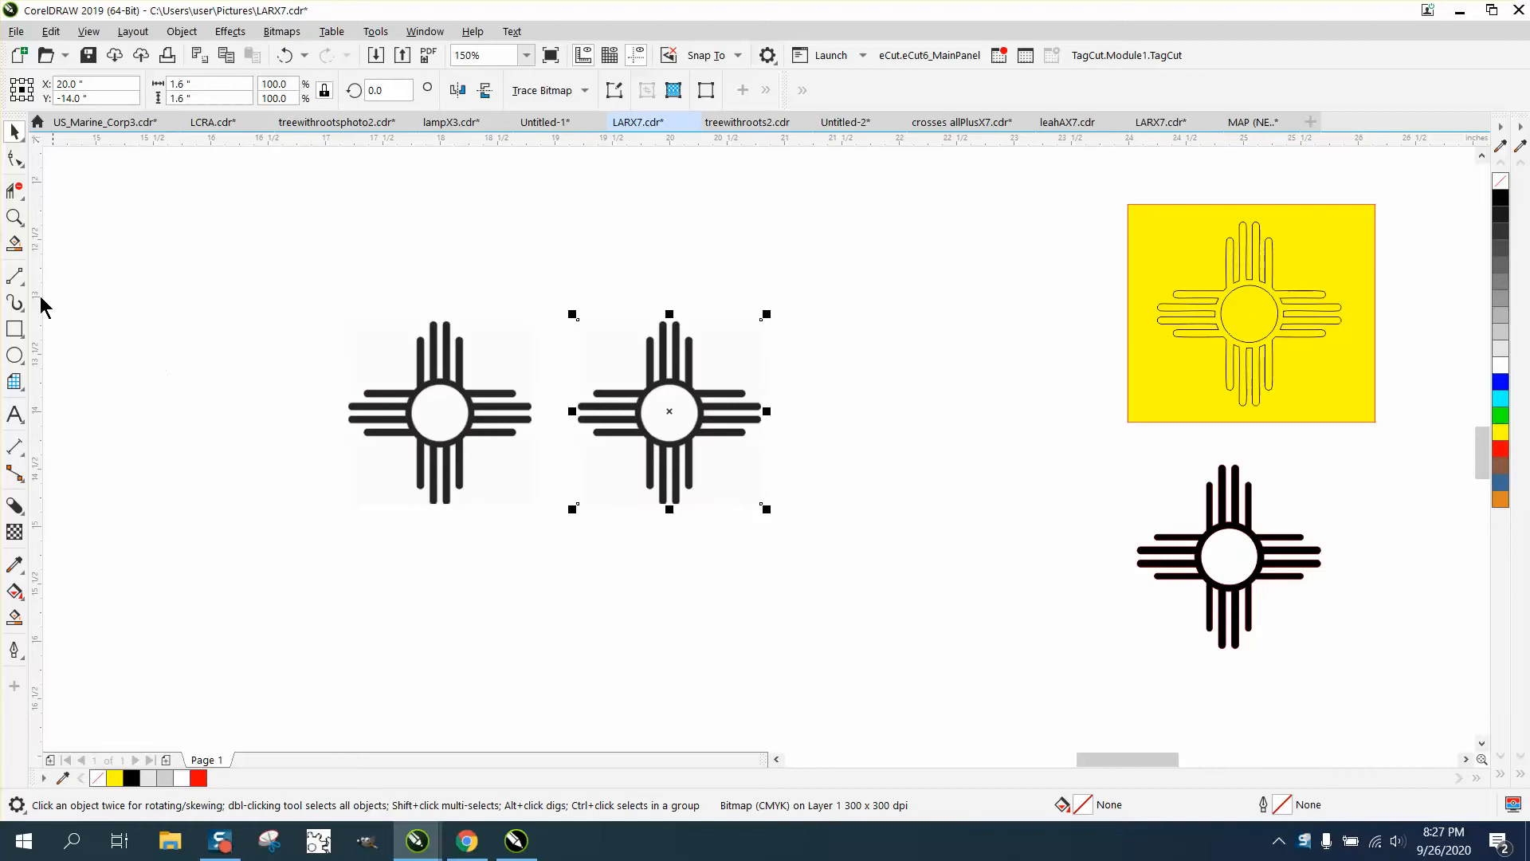
{"action": "left_click", "coordinate": [11, 222]}
{"action": "left_click_drag", "start_coordinate": [1199, 215], "coordinate": [1369, 378]}
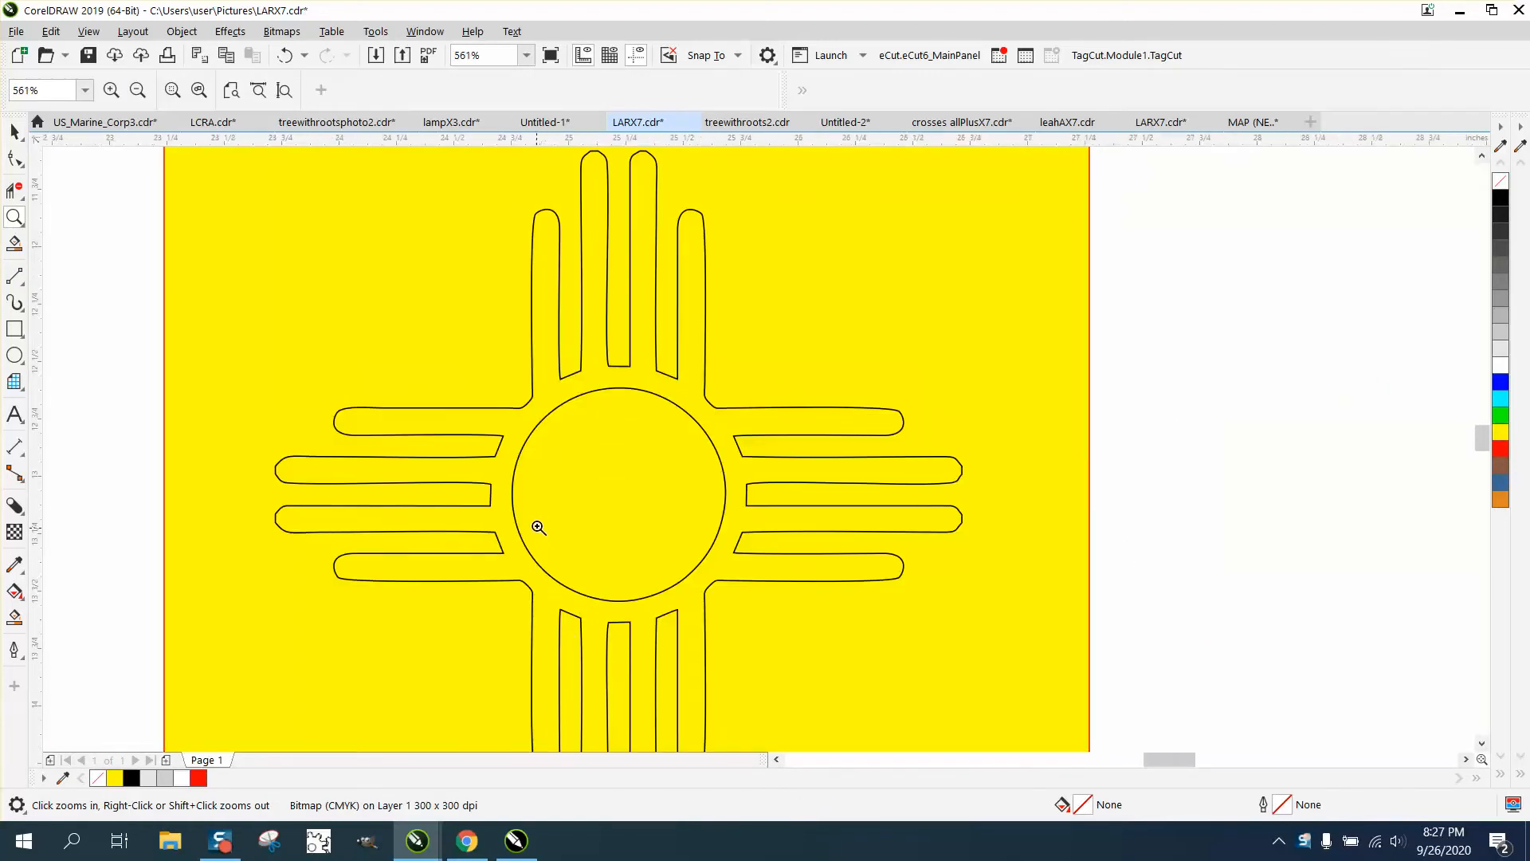
{"action": "scroll", "coordinate": [537, 526], "scroll_direction": "down", "scroll_amount": 2}
{"action": "left_click_drag", "start_coordinate": [520, 563], "coordinate": [676, 701]}
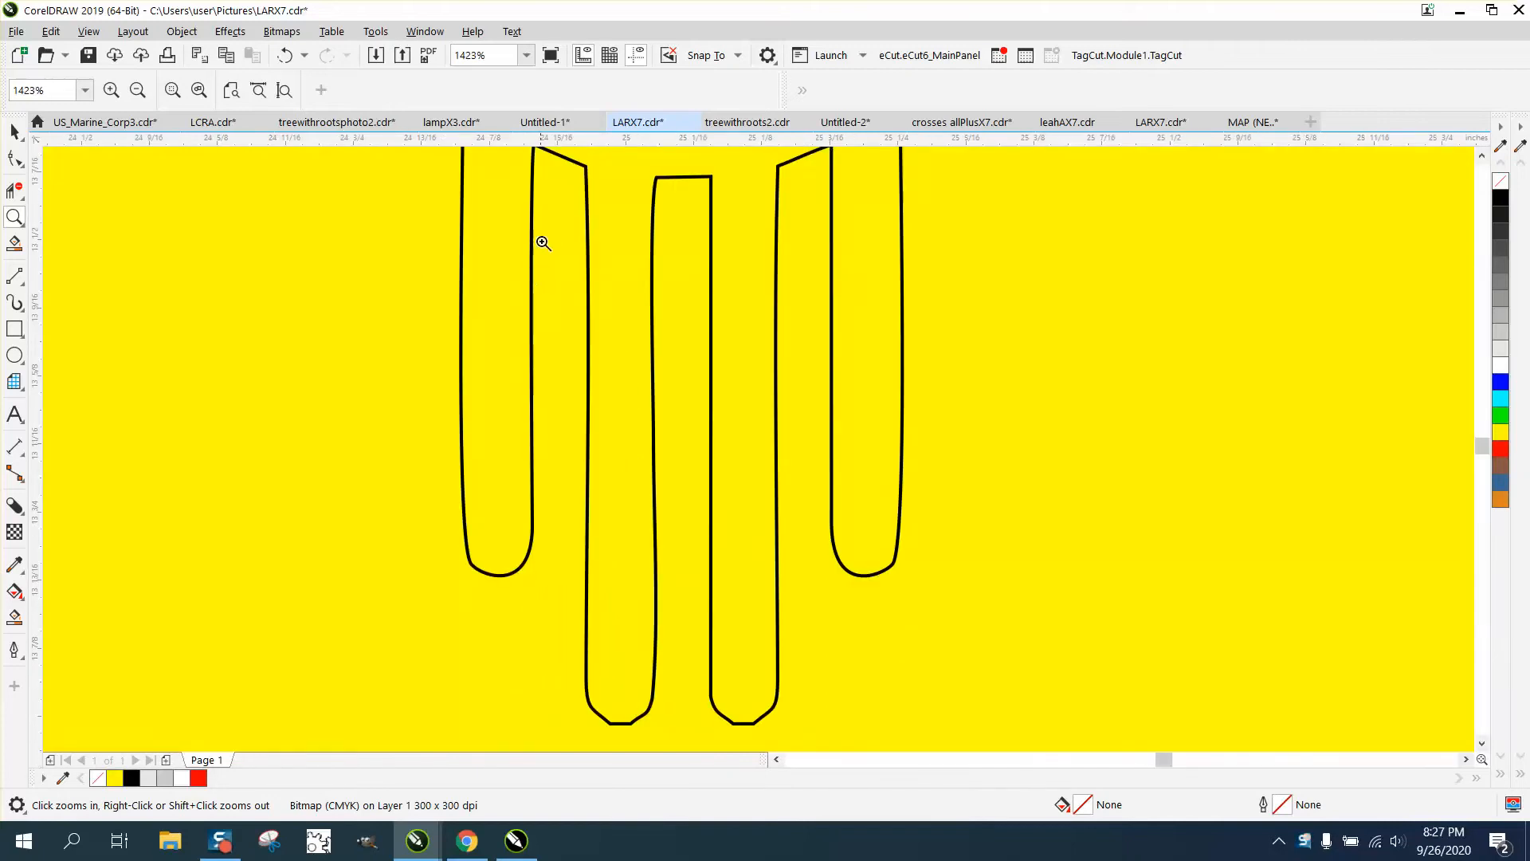
{"action": "scroll", "coordinate": [725, 567], "scroll_direction": "down", "scroll_amount": 4}
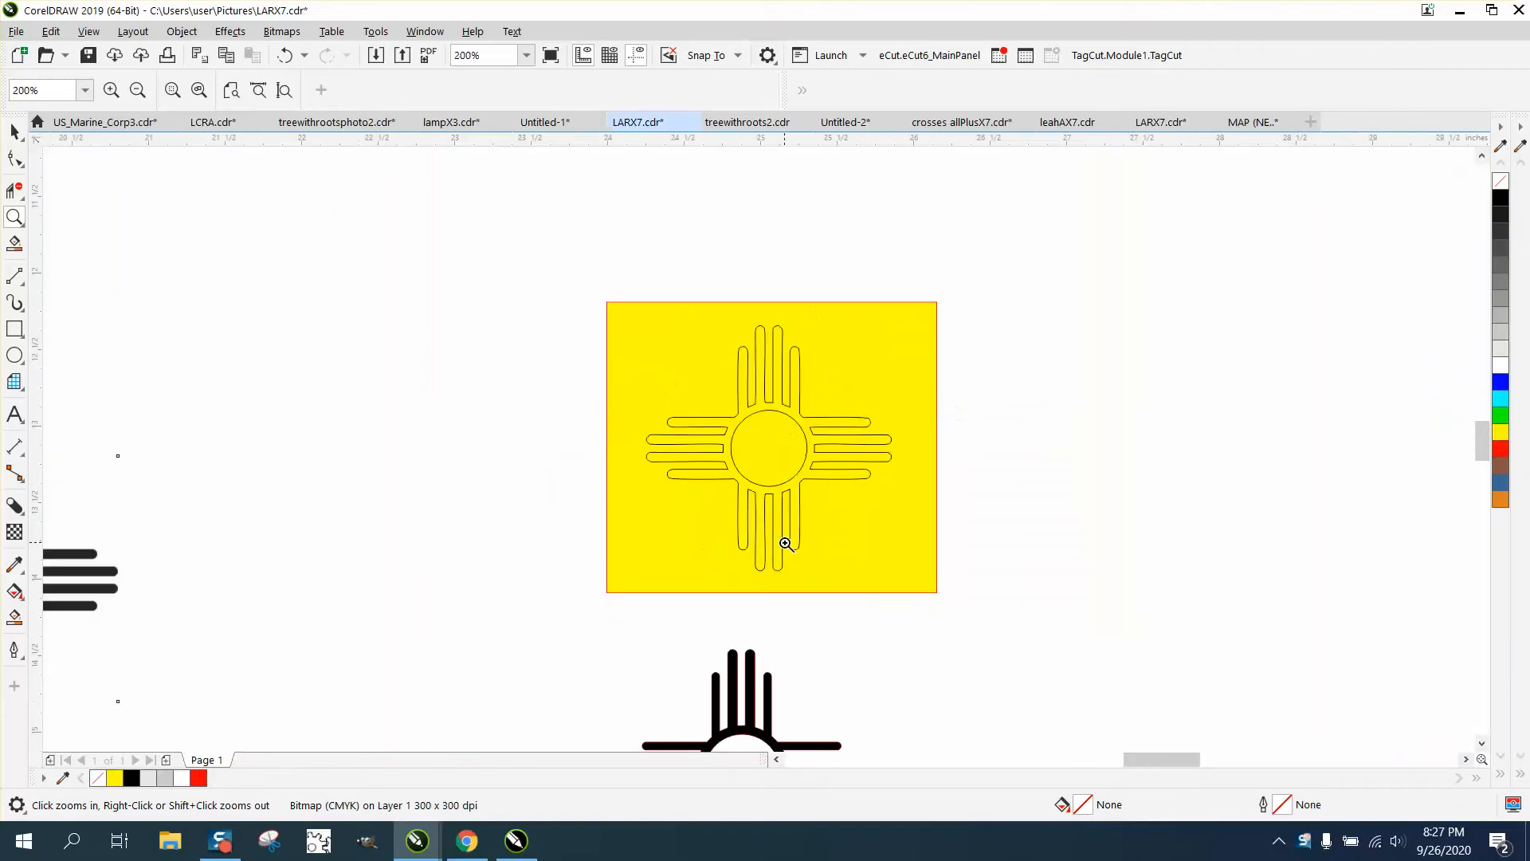
{"action": "scroll", "coordinate": [783, 541], "scroll_direction": "down", "scroll_amount": 1}
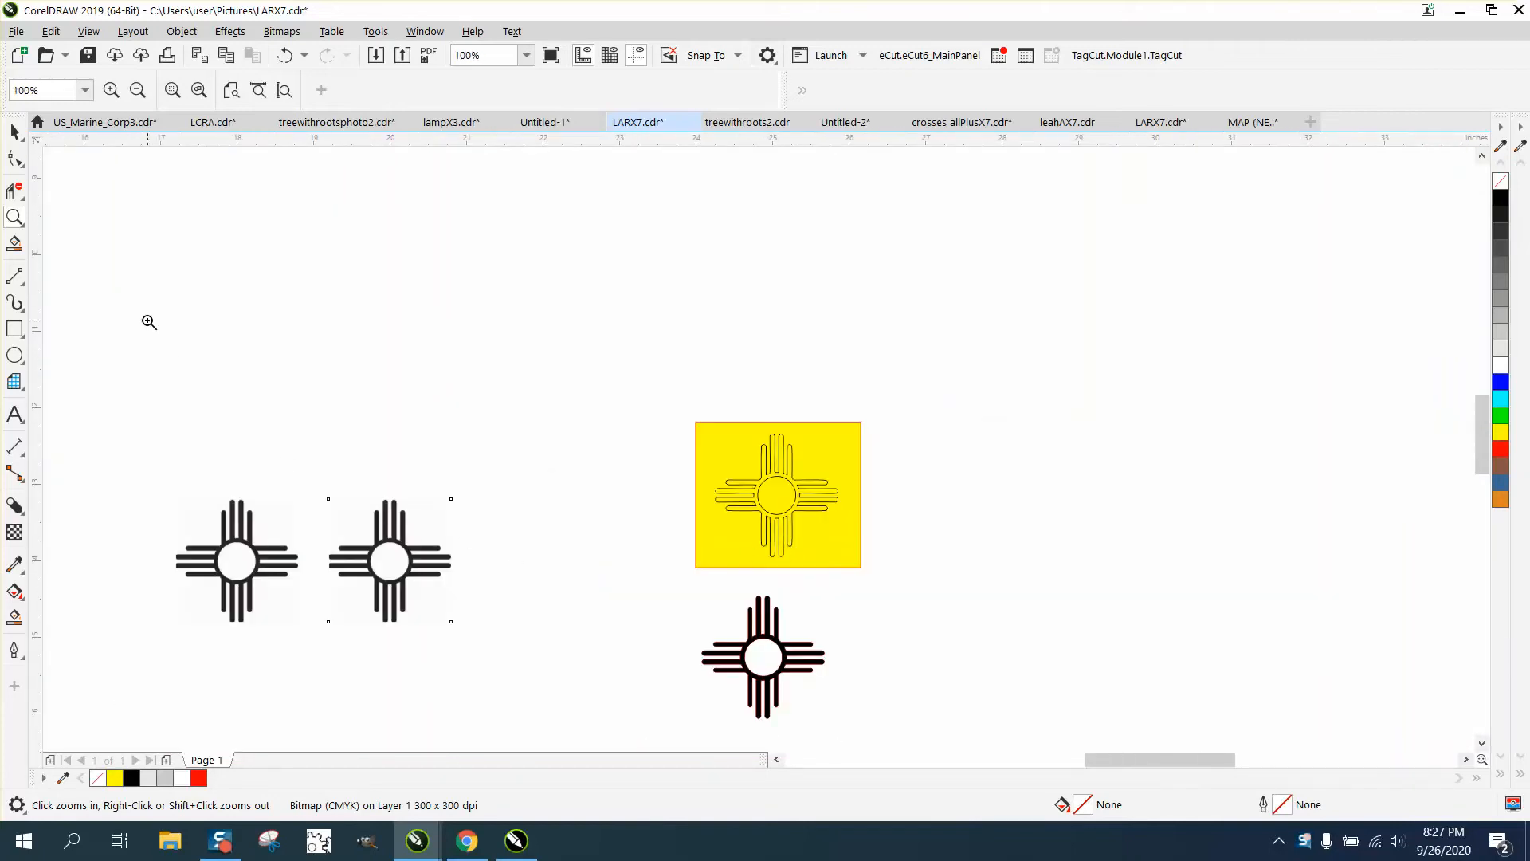
{"action": "left_click_drag", "start_coordinate": [316, 481], "coordinate": [484, 634]}
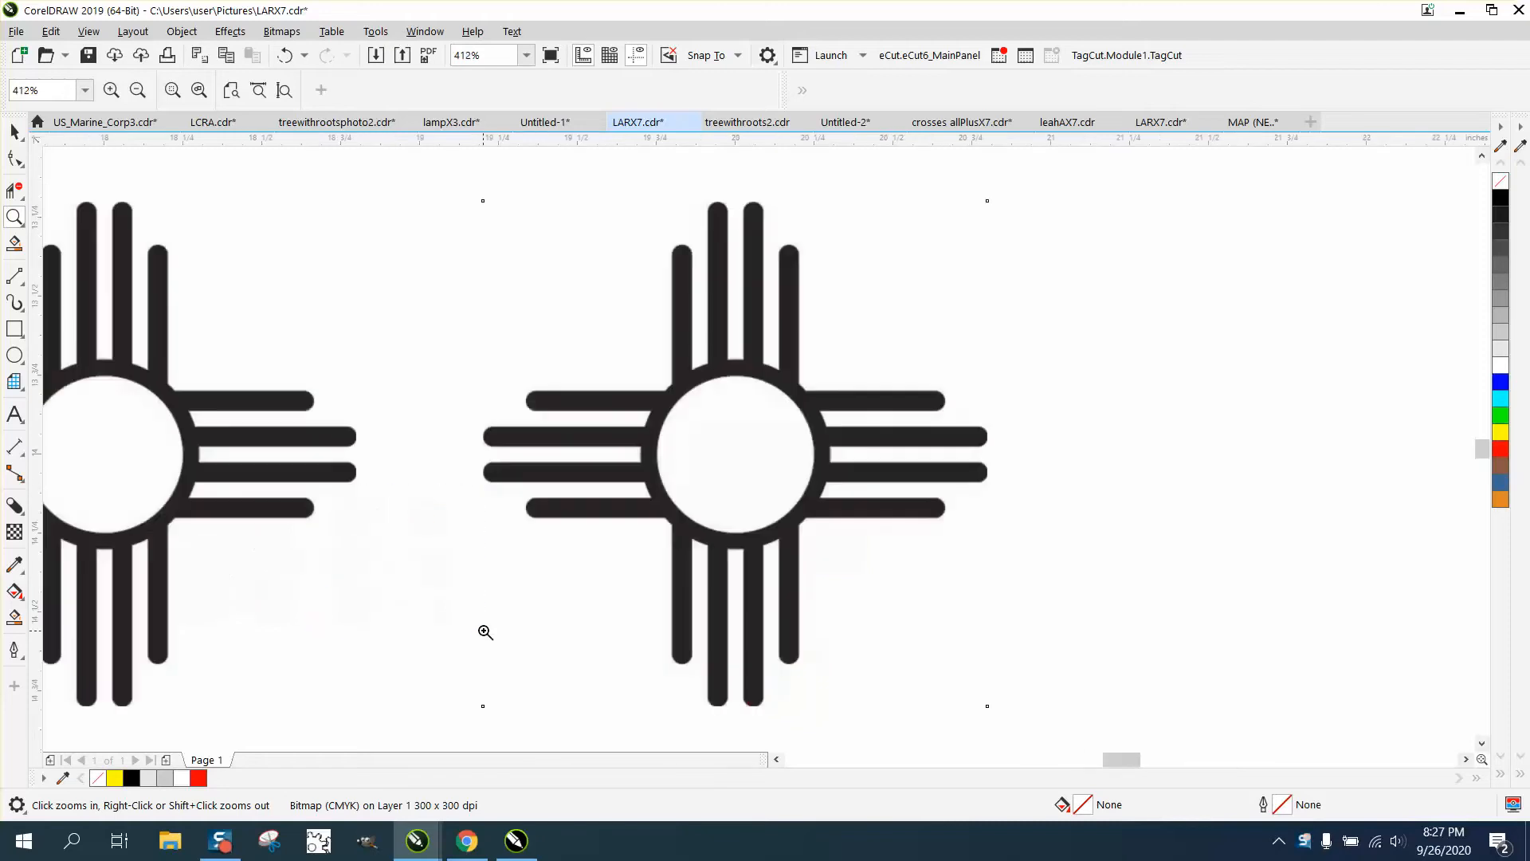
{"action": "left_click", "coordinate": [14, 132]}
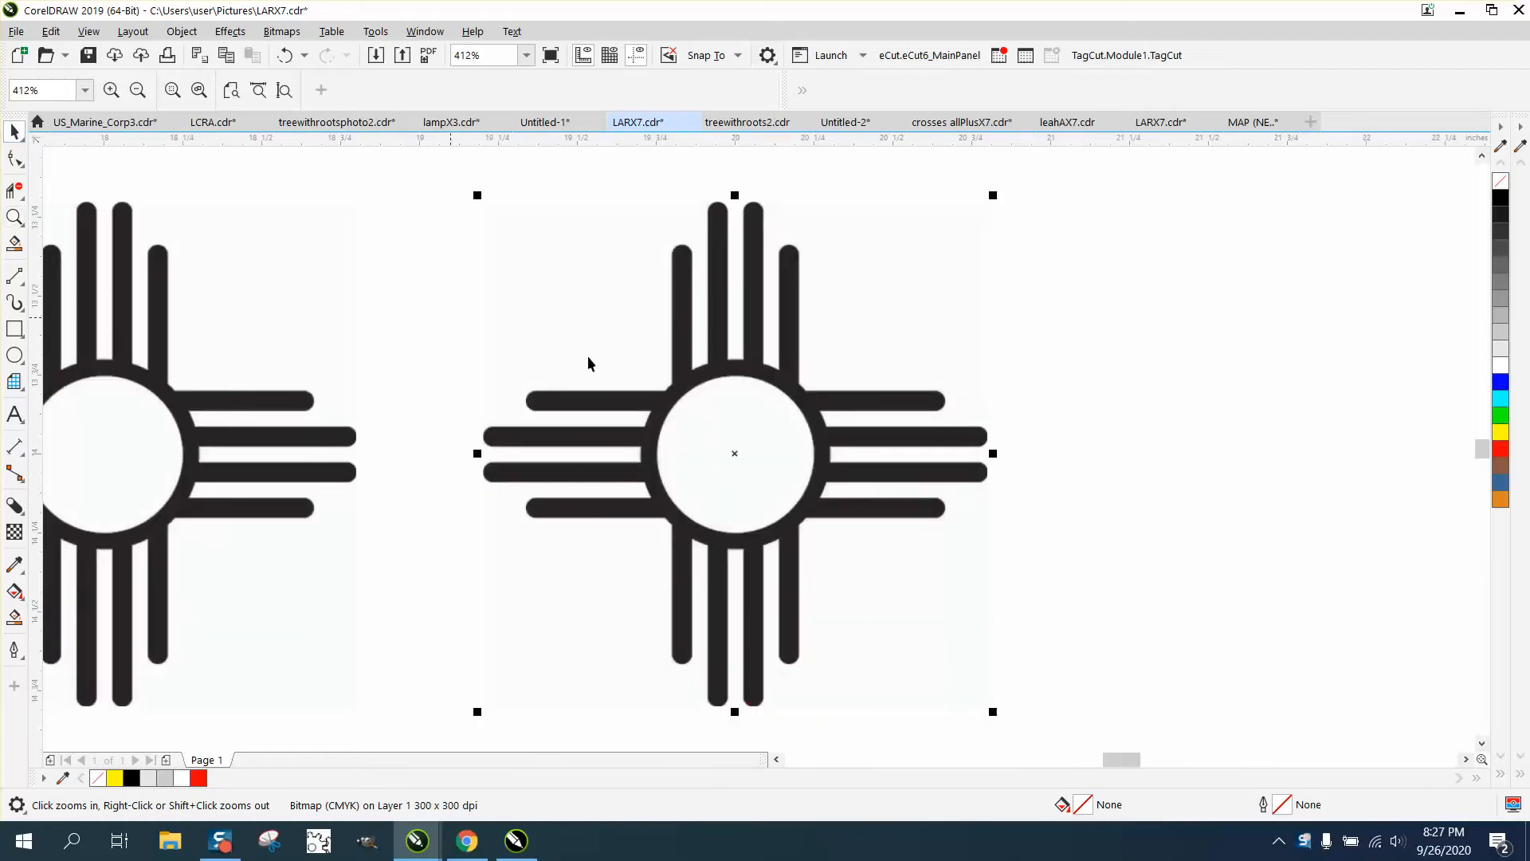
{"action": "left_click", "coordinate": [1008, 342]}
{"action": "left_click", "coordinate": [807, 396]}
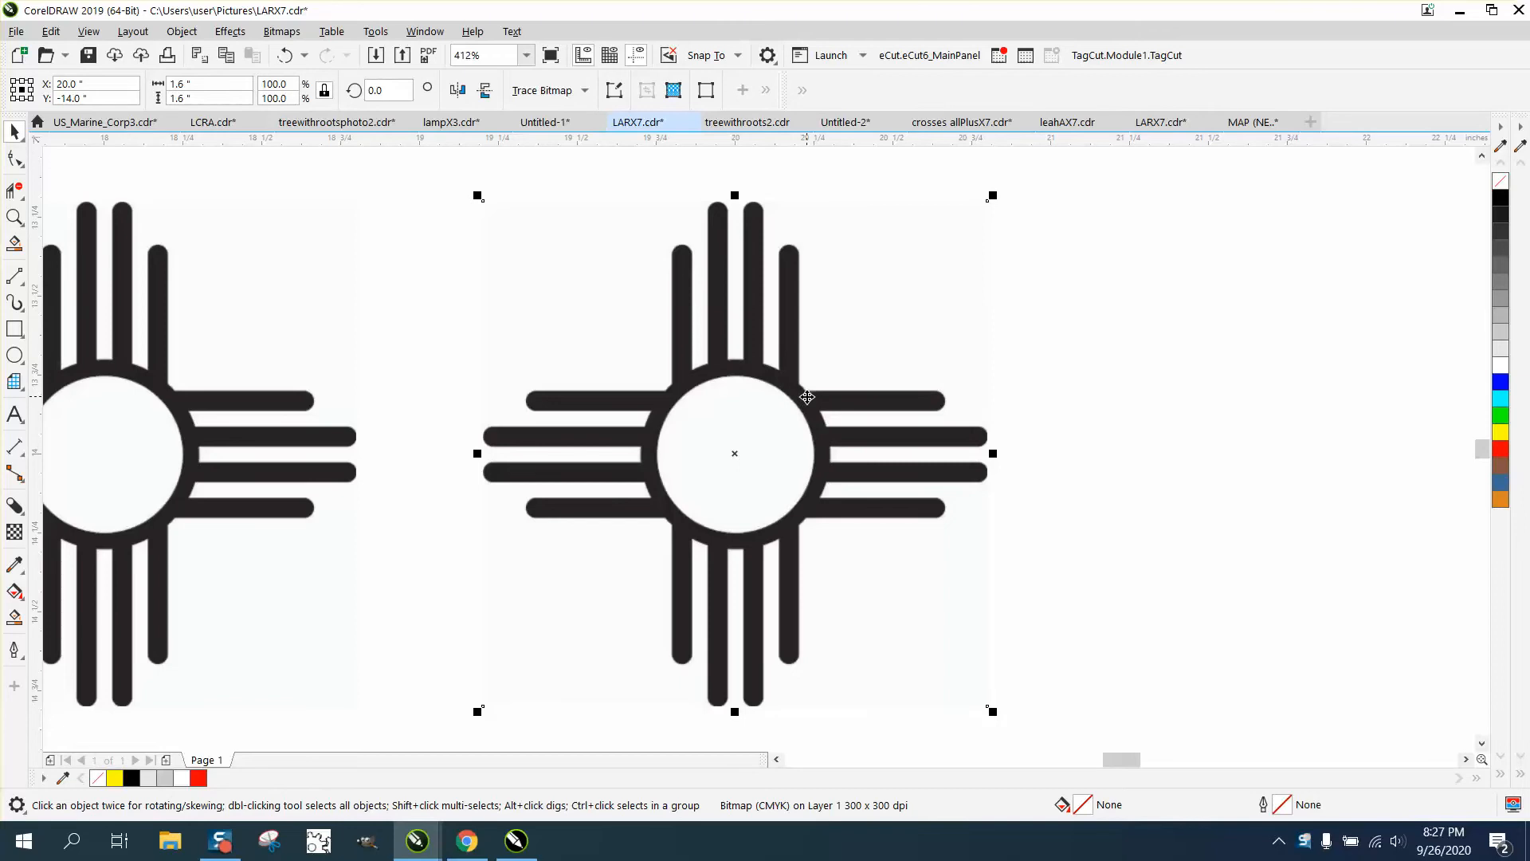
Draw a circle, centre it on the page, and enlarge it to match the sun's central ring
{"action": "left_click", "coordinate": [24, 364]}
{"action": "left_click", "coordinate": [66, 360]}
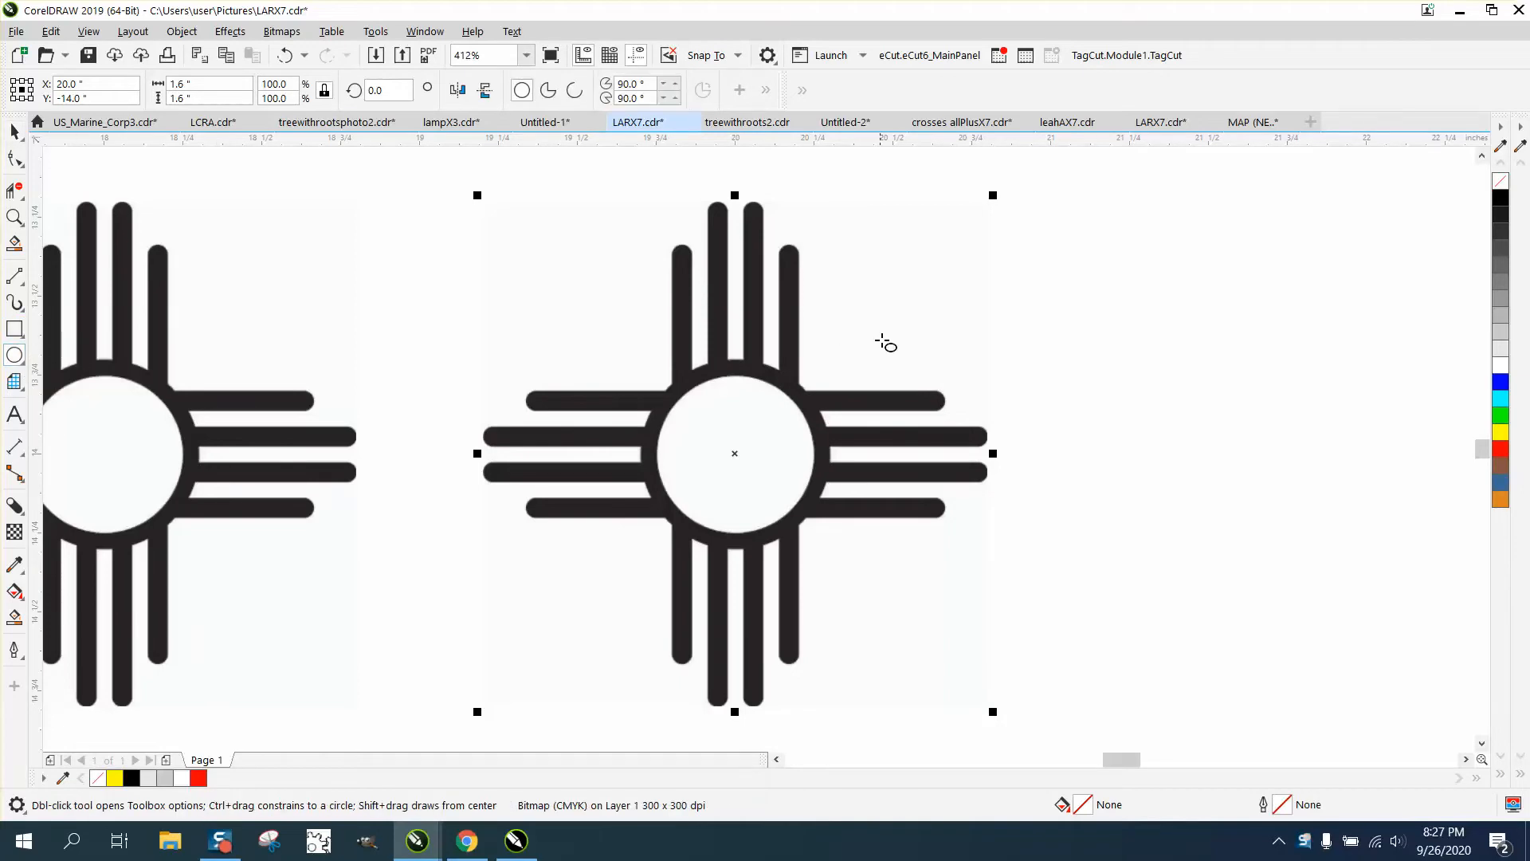
{"action": "left_click_drag", "start_coordinate": [1032, 309], "coordinate": [899, 423]}
{"action": "key", "text": "p"}
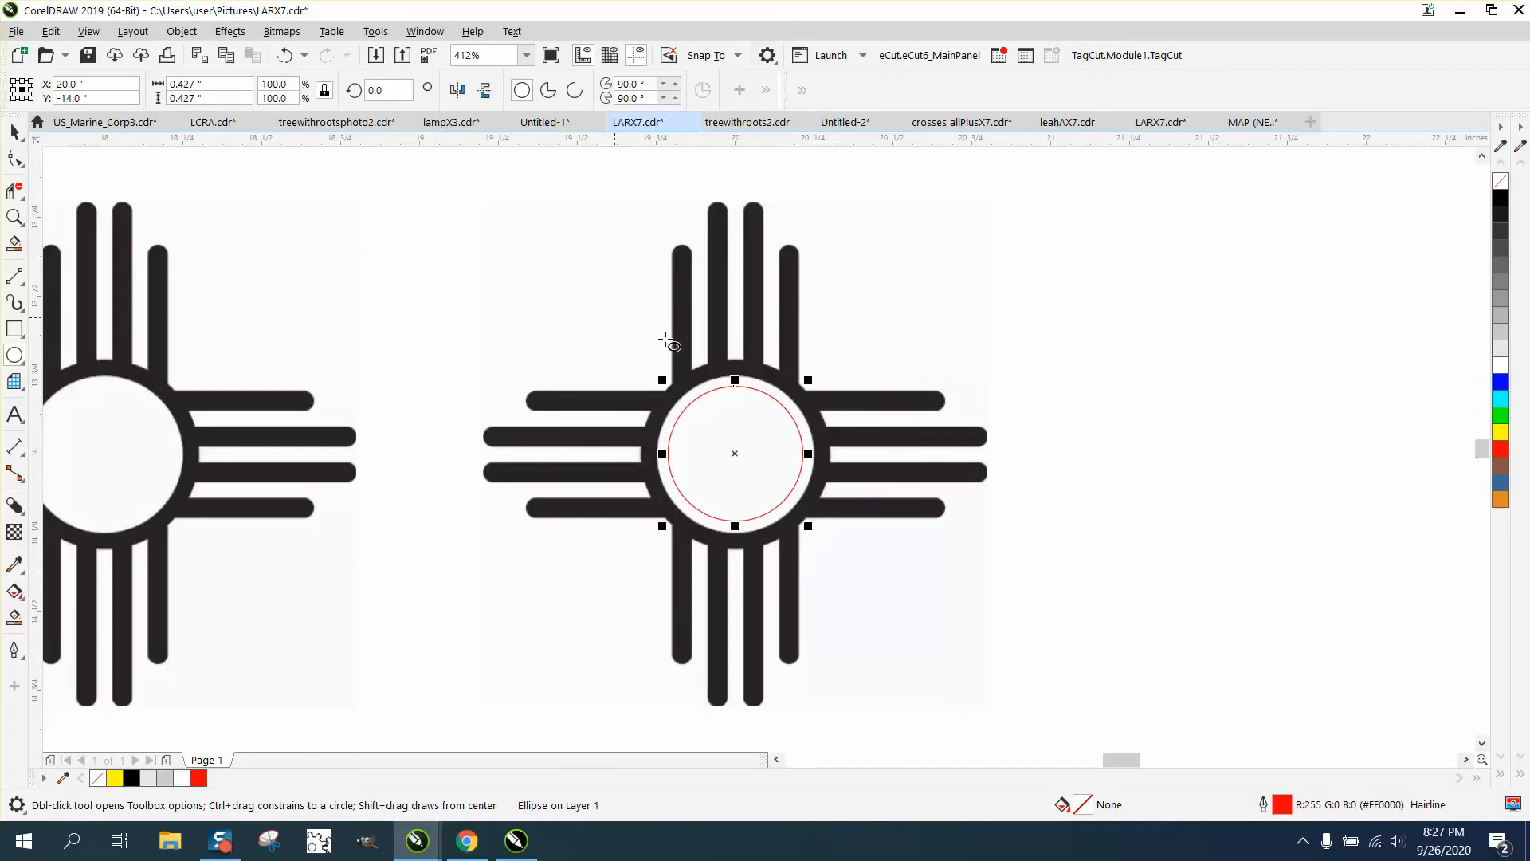
{"action": "left_click_drag", "start_coordinate": [809, 381], "coordinate": [823, 370]}
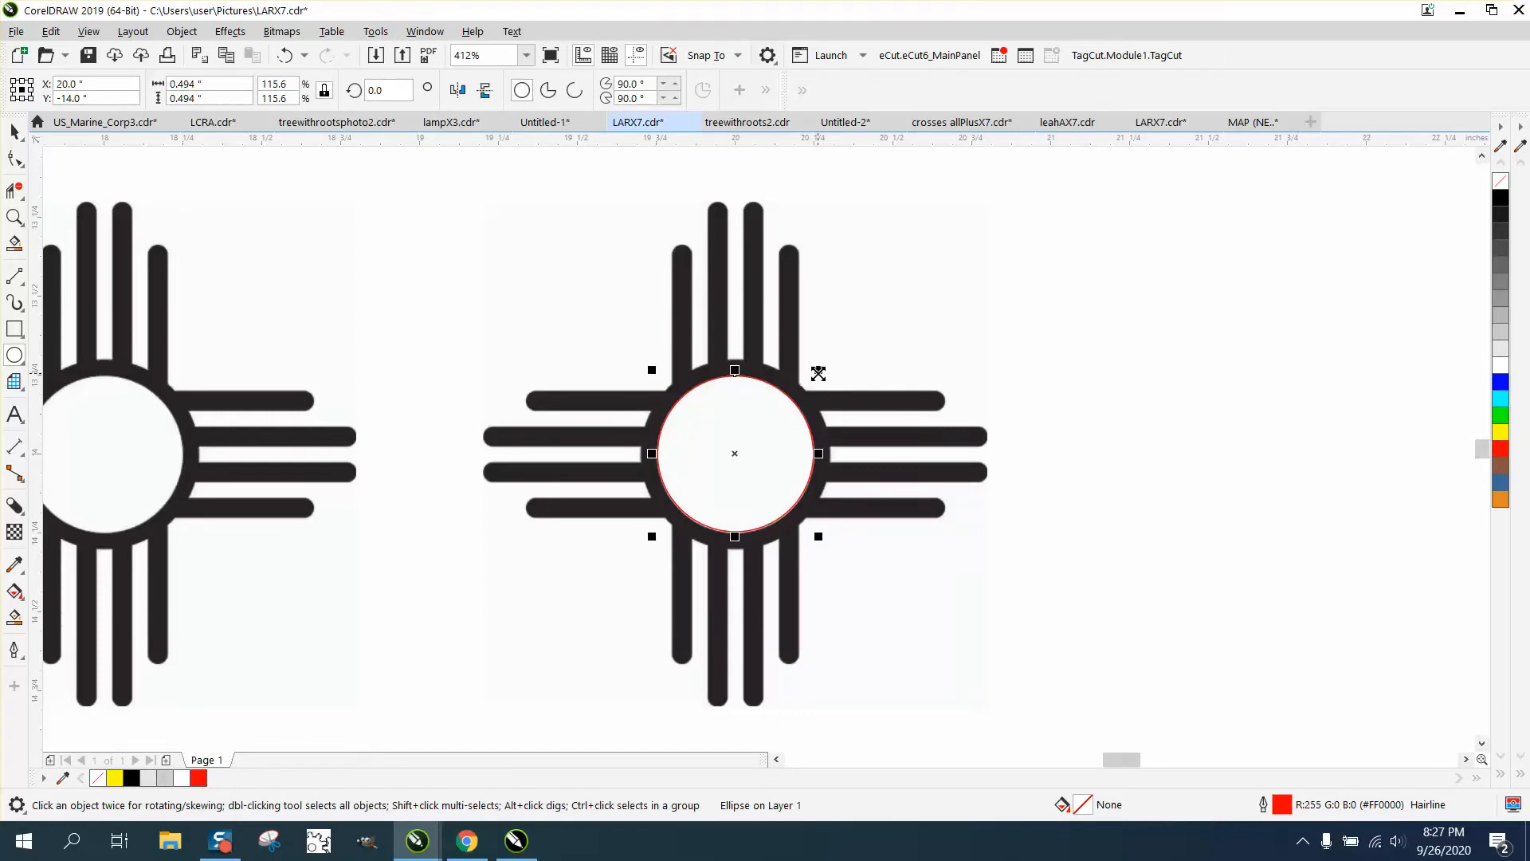
{"action": "left_click_drag", "start_coordinate": [818, 370], "coordinate": [842, 350]}
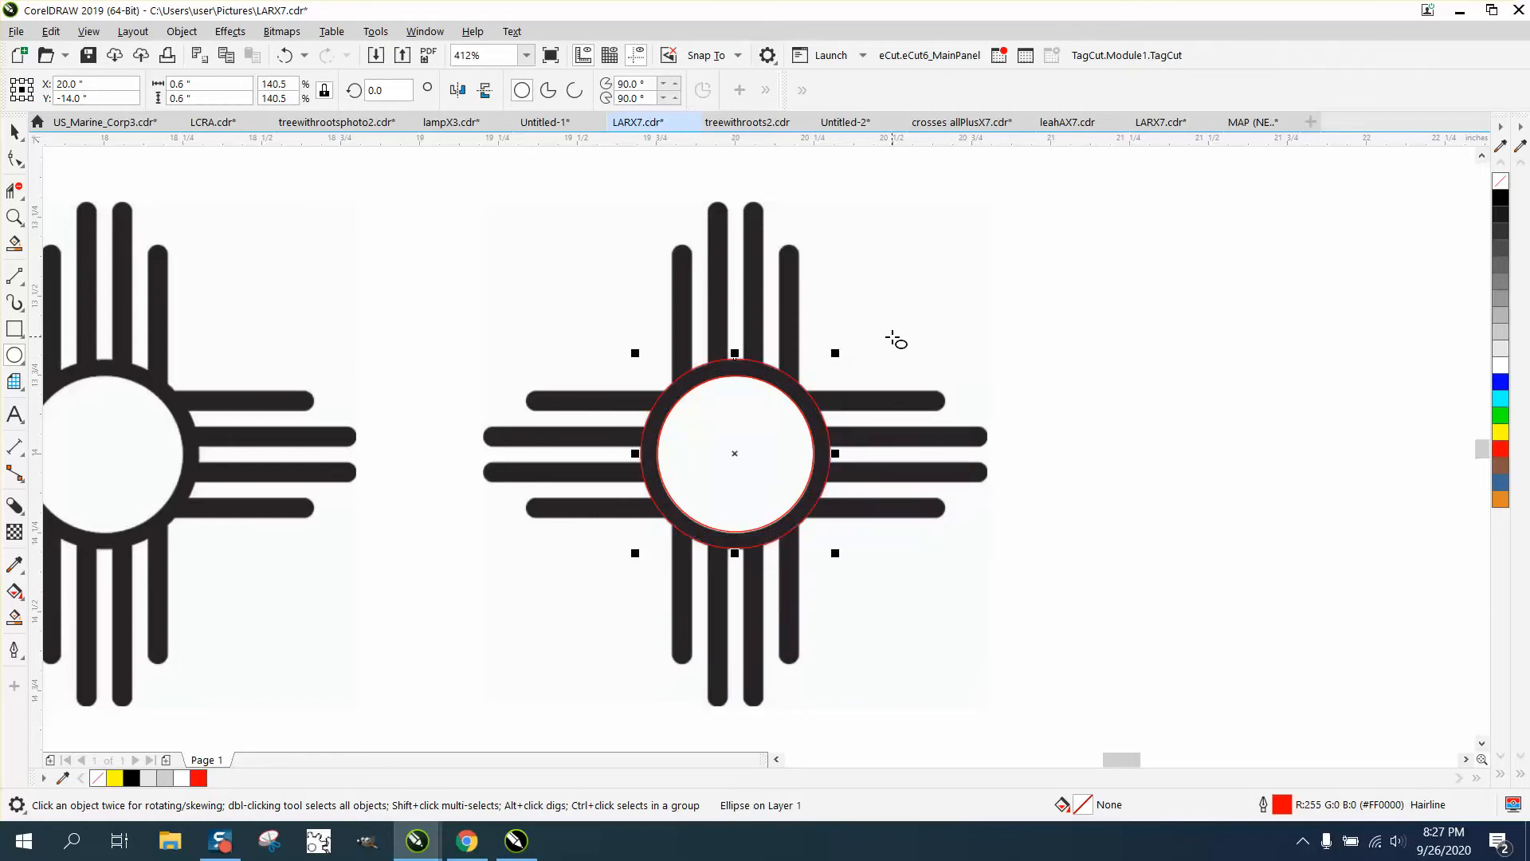
{"action": "left_click", "coordinate": [14, 132]}
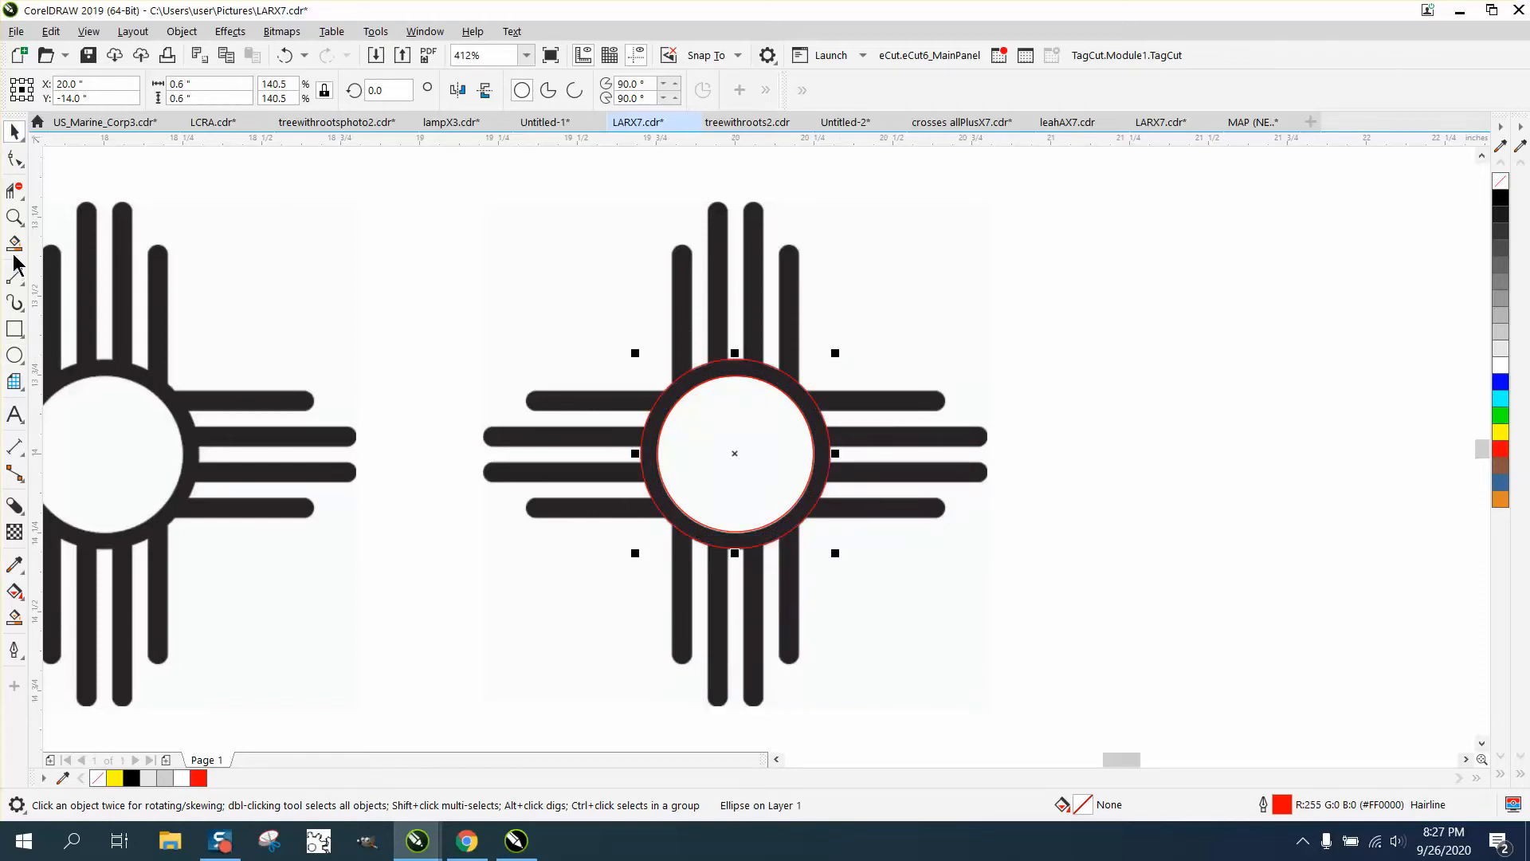
{"action": "left_click", "coordinate": [14, 217]}
Measure a vertical ray's width as 0.06" with a parallel dimension, then delete the dimension
{"action": "left_click", "coordinate": [765, 297]}
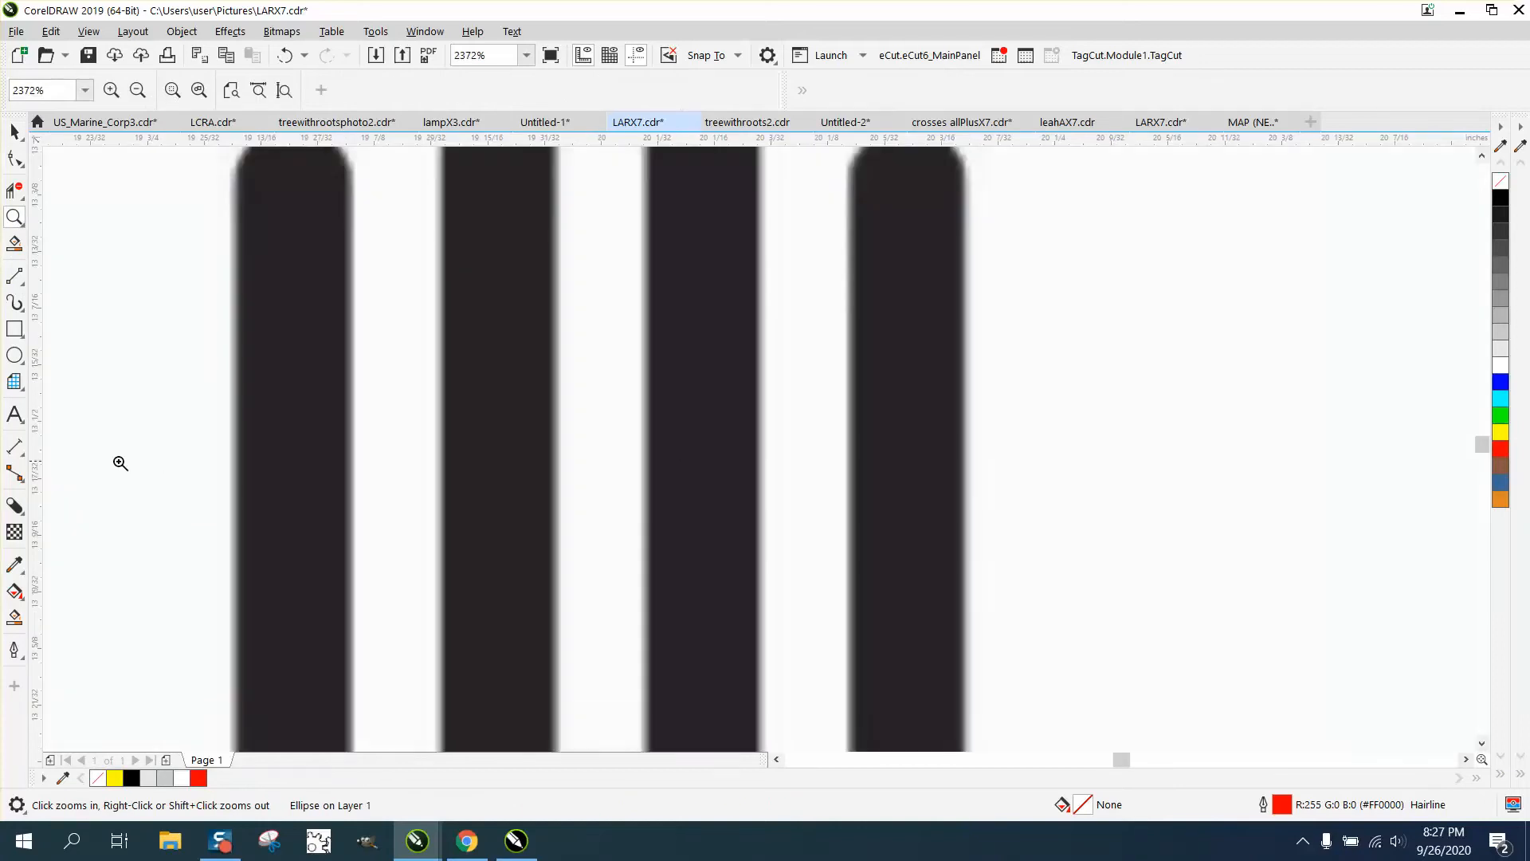
{"action": "left_click", "coordinate": [22, 457]}
{"action": "left_click", "coordinate": [51, 452]}
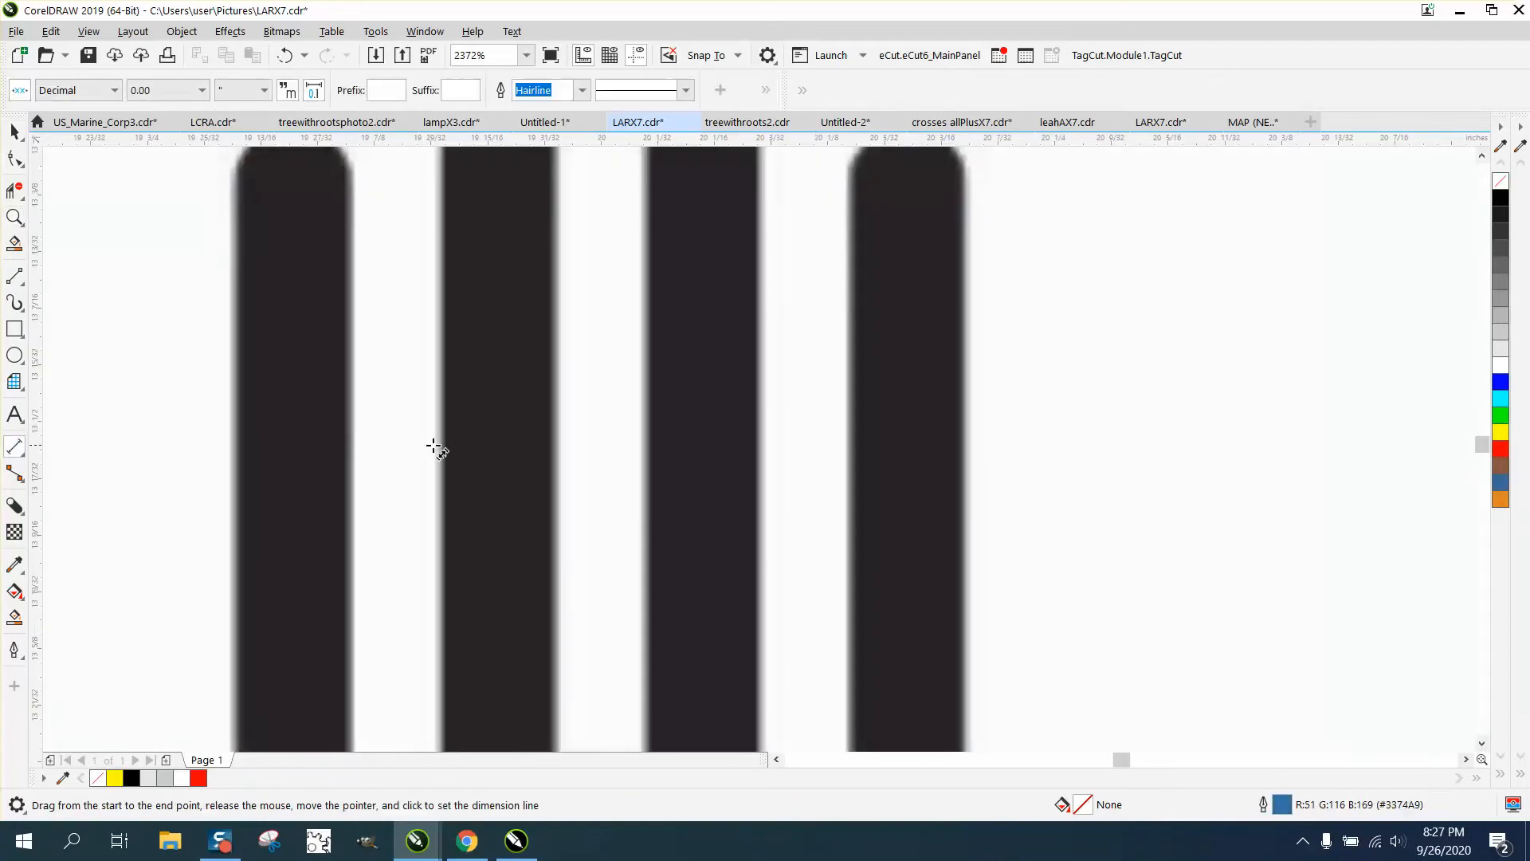
{"action": "left_click_drag", "start_coordinate": [440, 437], "coordinate": [557, 436]}
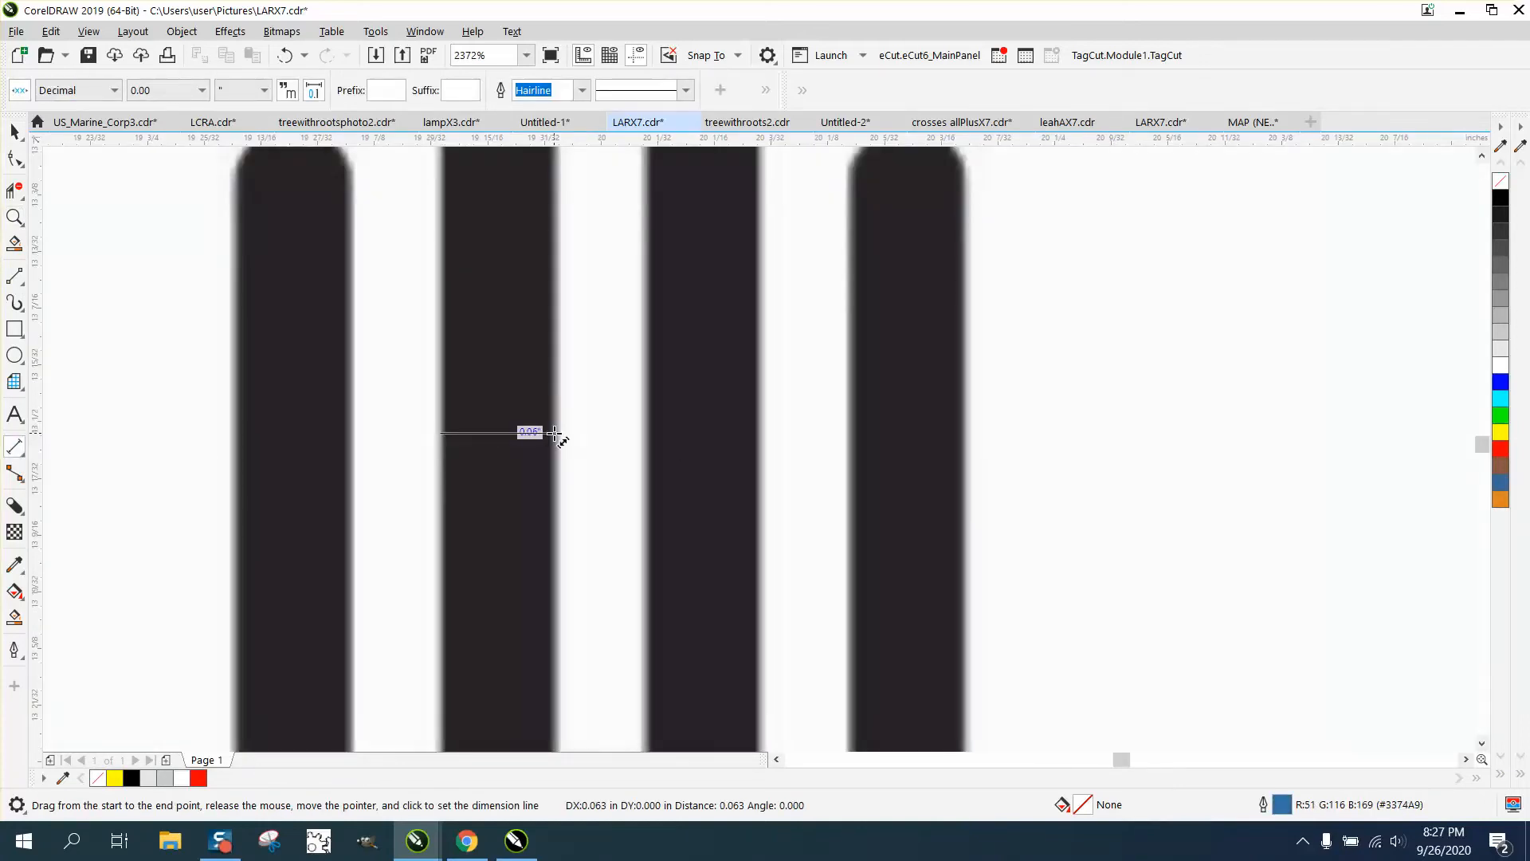
{"action": "left_click", "coordinate": [557, 416]}
{"action": "key", "text": "Delete"}
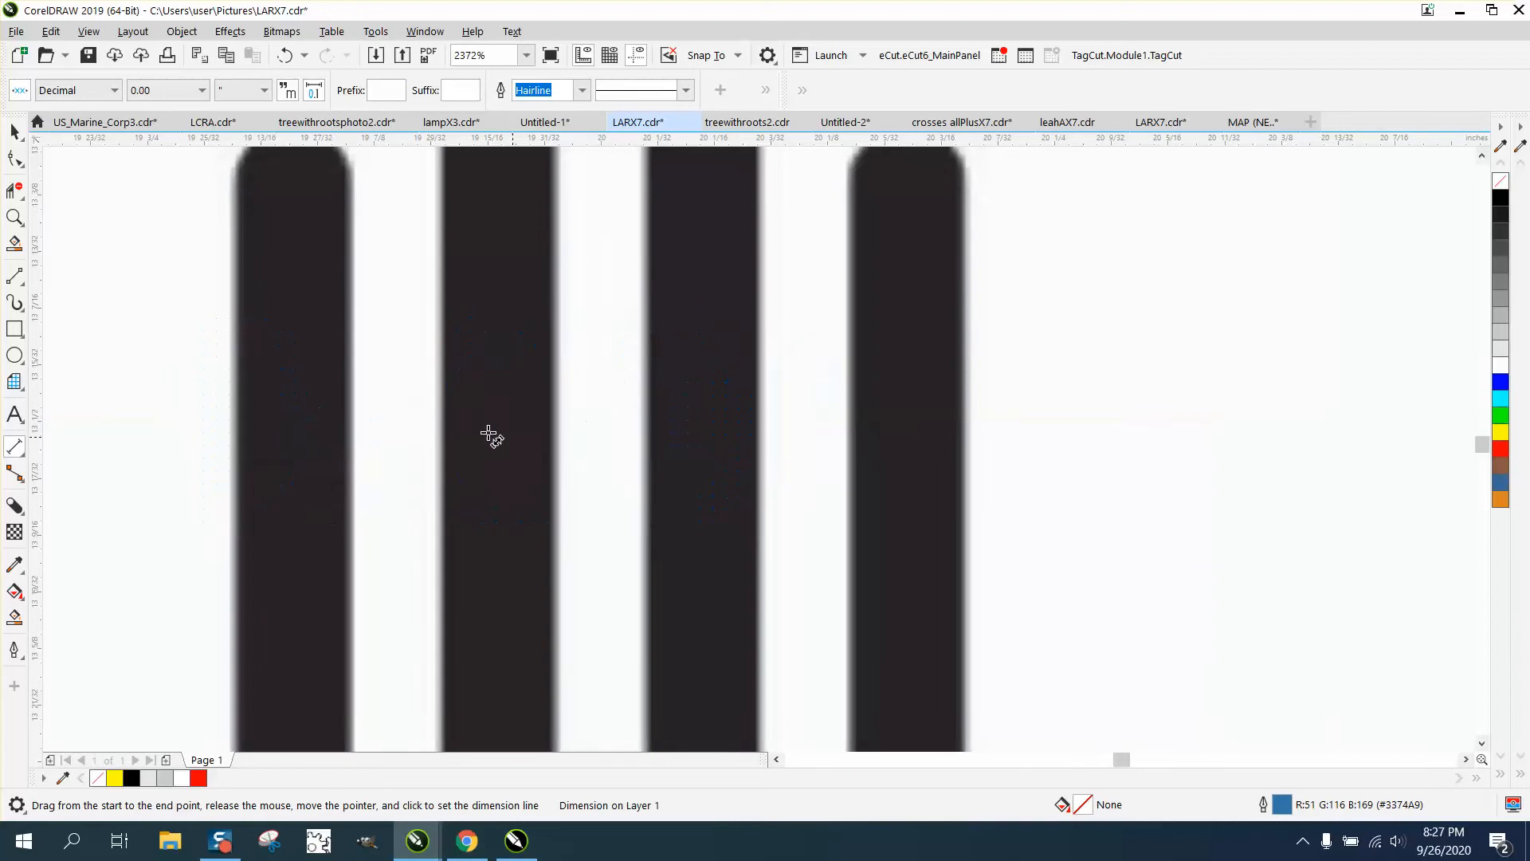
Draw a thin vertical rectangle to the right of the sun
{"action": "scroll", "coordinate": [488, 434], "scroll_direction": "down", "scroll_amount": 4}
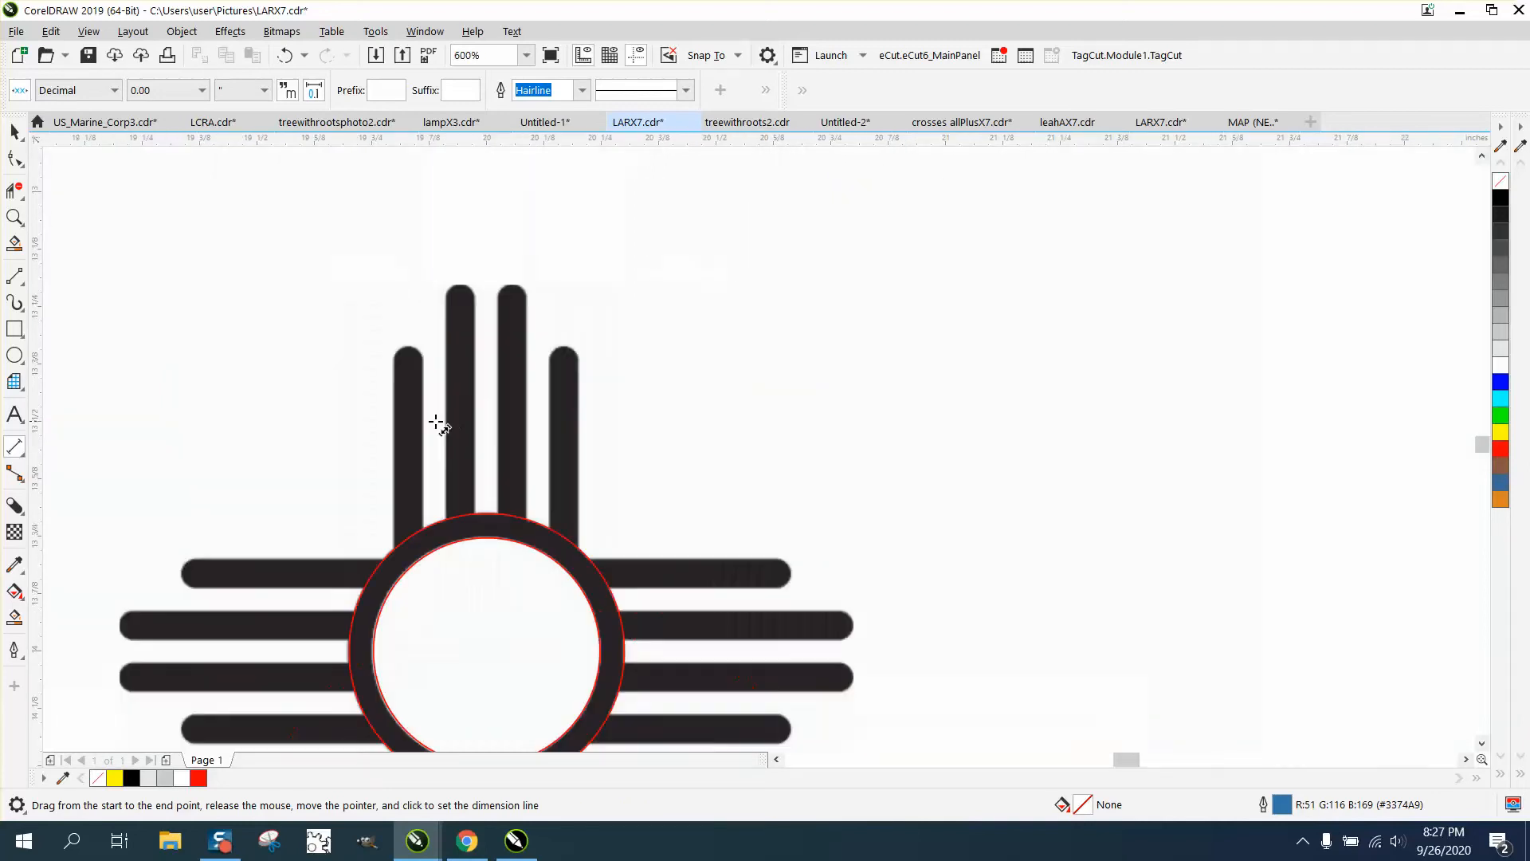
{"action": "left_click", "coordinate": [14, 329]}
{"action": "left_click_drag", "start_coordinate": [981, 296], "coordinate": [981, 744]}
{"action": "scroll", "coordinate": [966, 718], "scroll_direction": "down", "scroll_amount": 1}
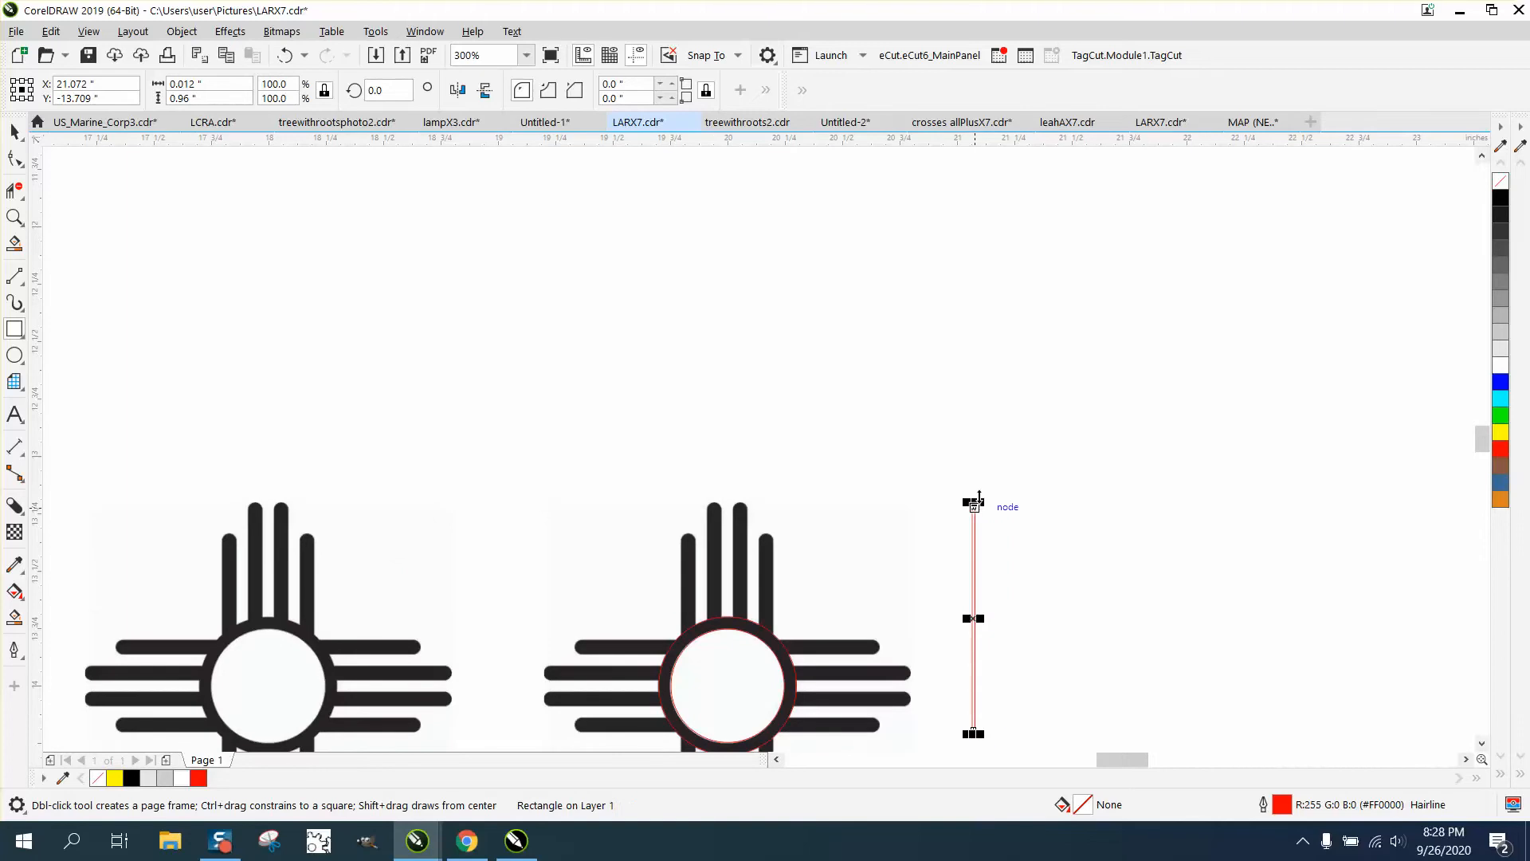
Delete the accidental short rectangle and enter a 0.06" width for the thin rectangle
{"action": "left_click_drag", "start_coordinate": [975, 495], "coordinate": [972, 456]}
{"action": "key", "text": "Delete"}
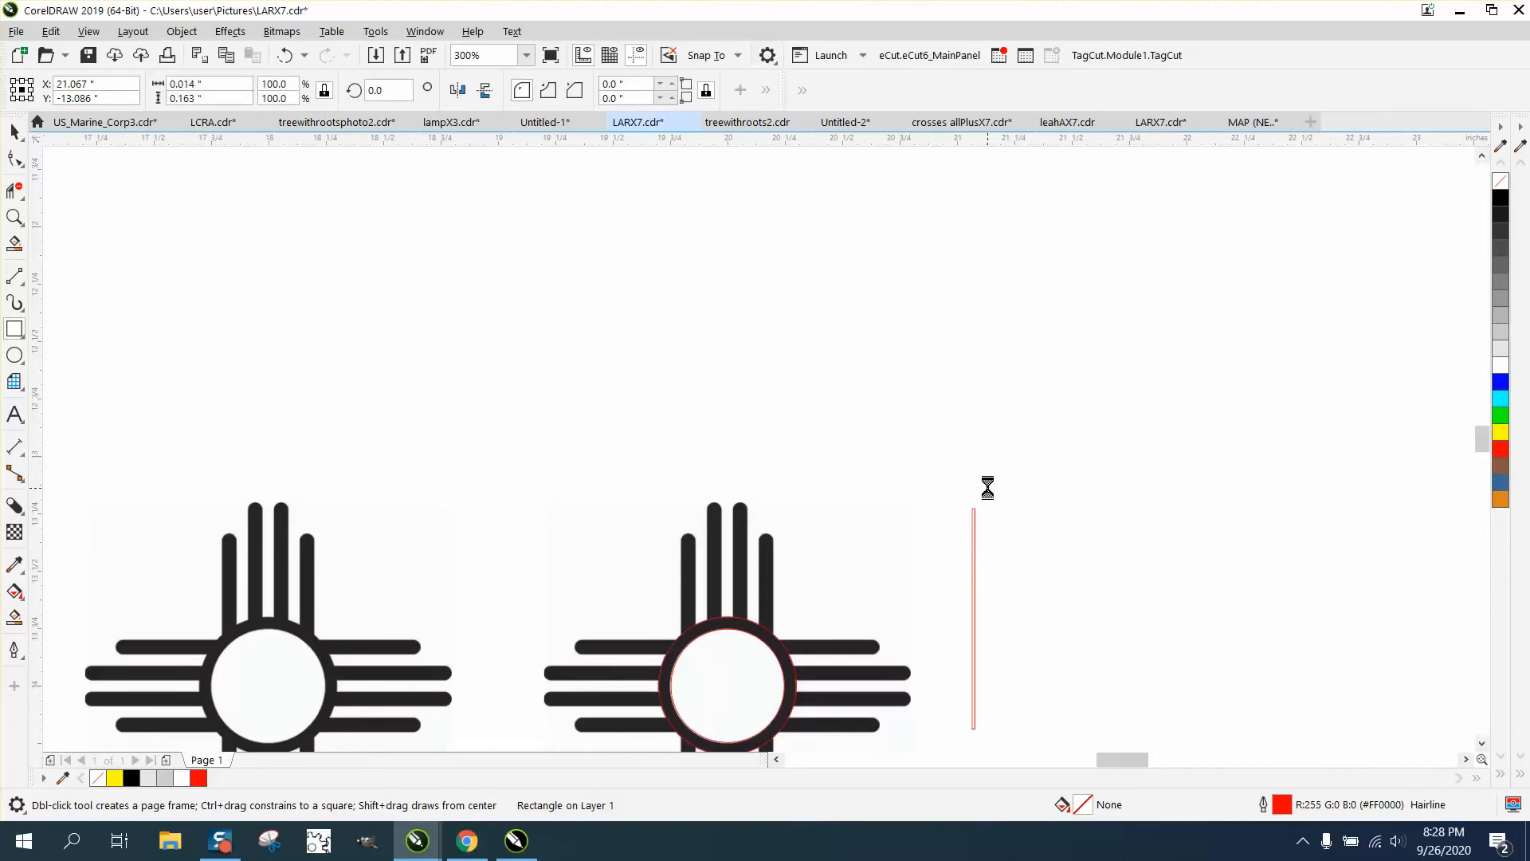
{"action": "left_click", "coordinate": [14, 131]}
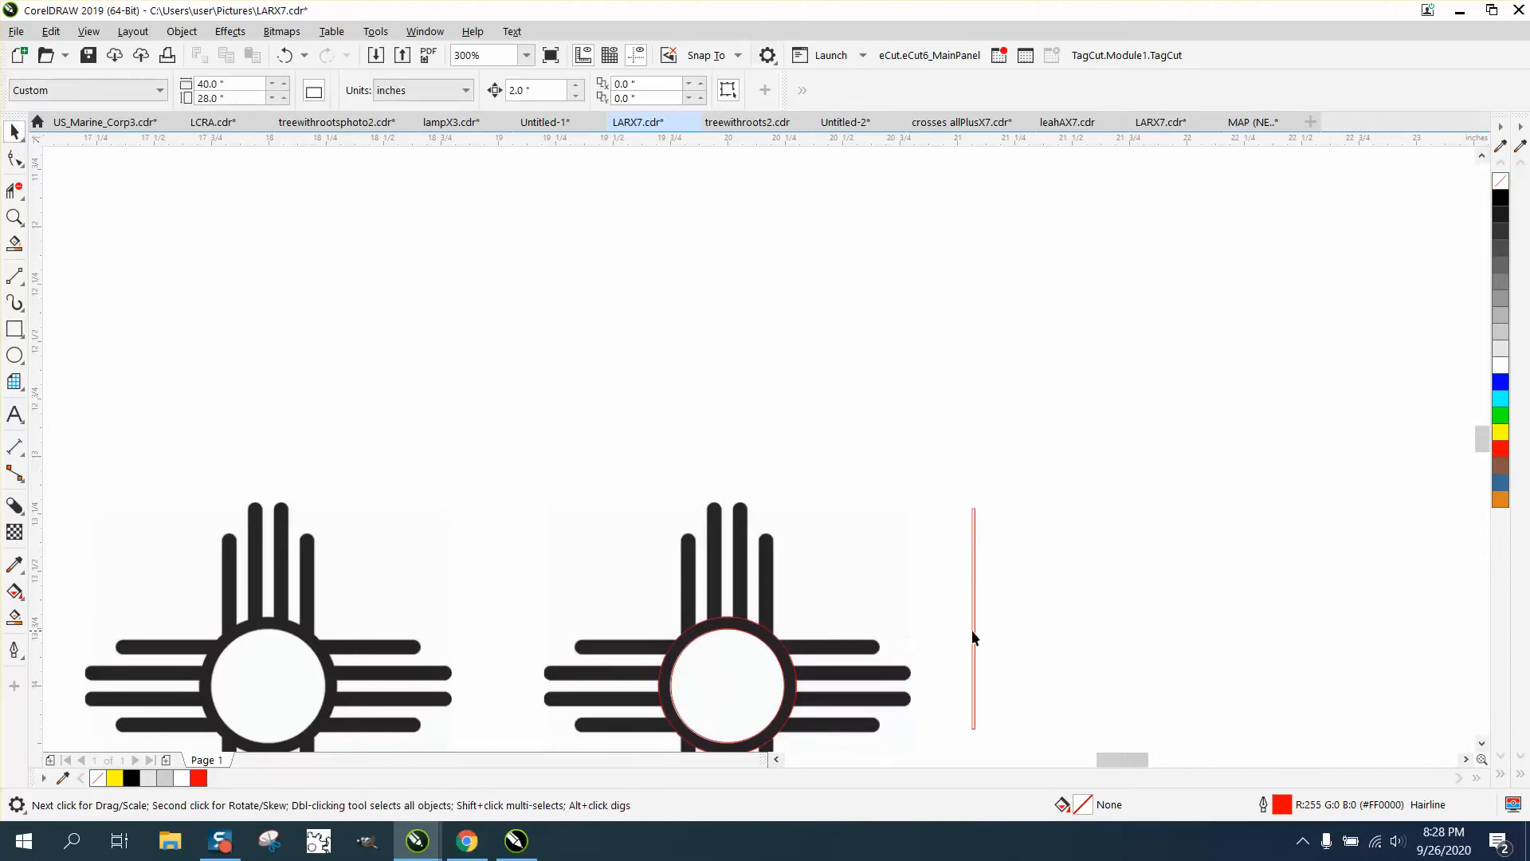
{"action": "left_click", "coordinate": [974, 587]}
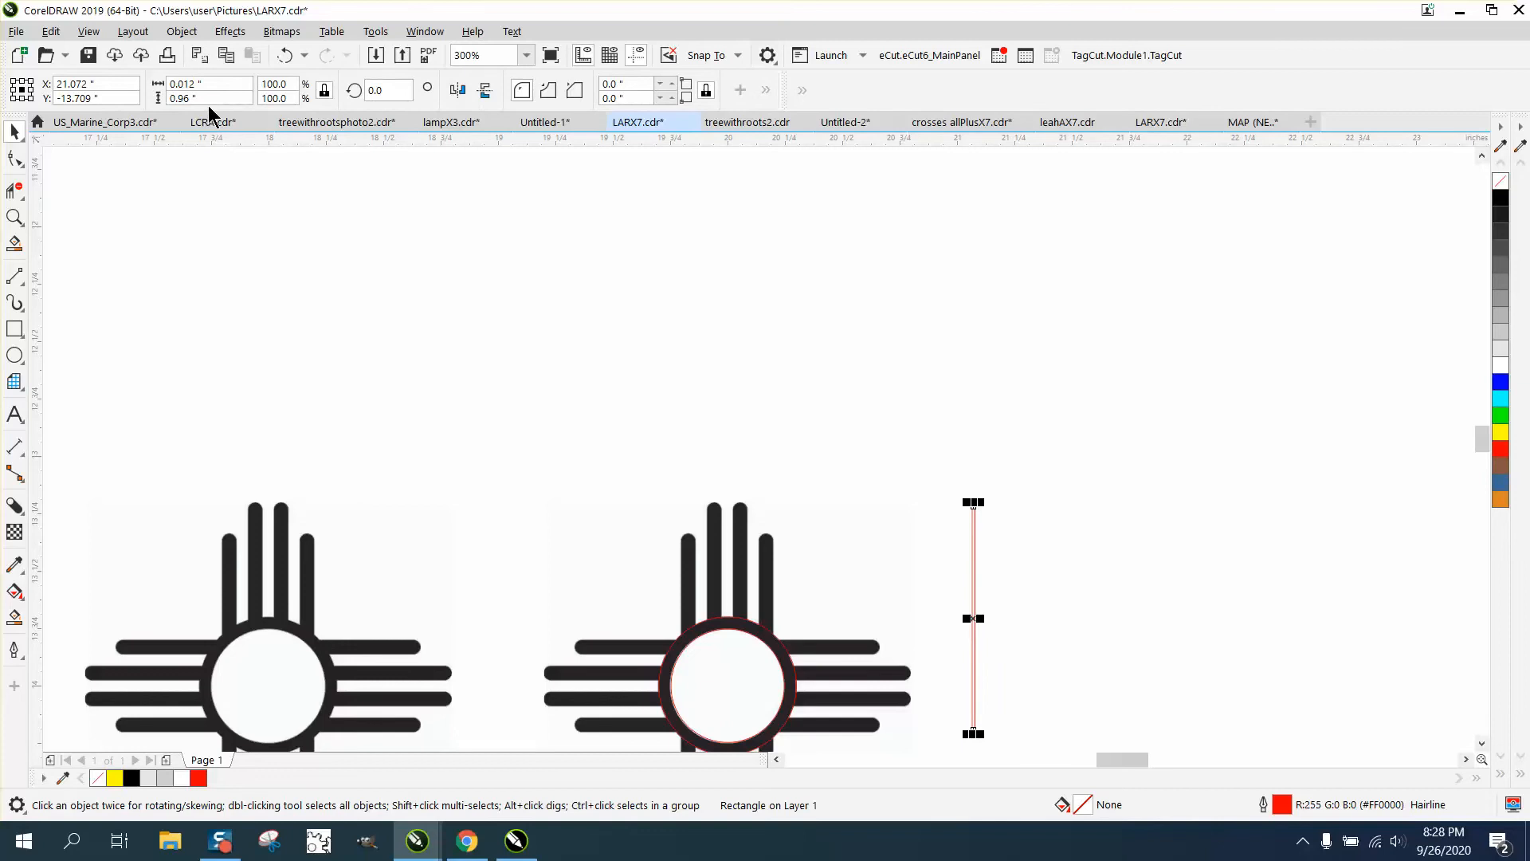
{"action": "double_click", "coordinate": [191, 84]}
{"action": "type", "text": ".0"}
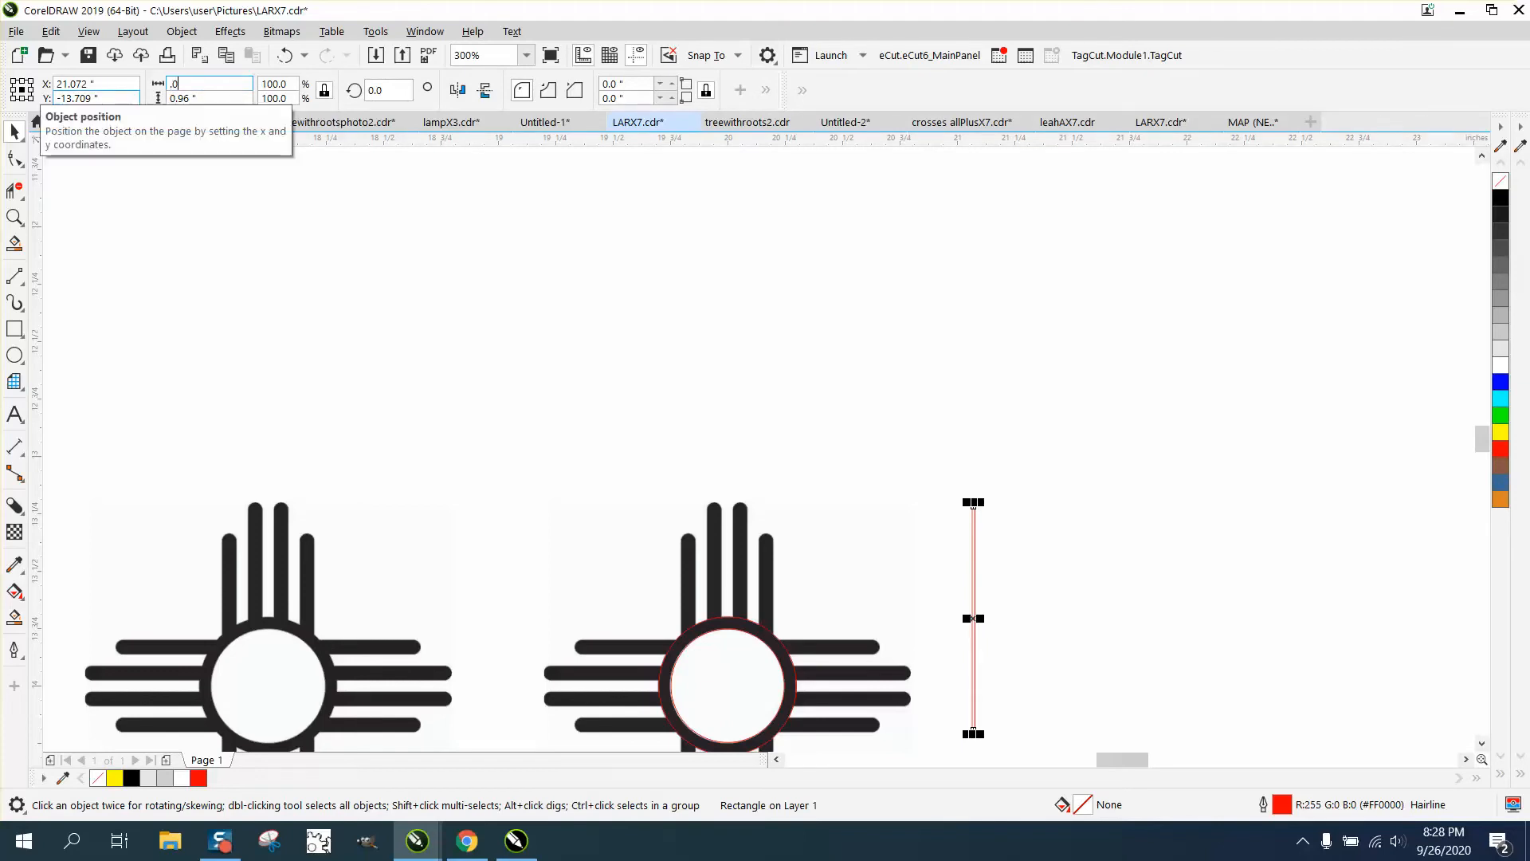
{"action": "type", "text": "6"}
{"action": "key", "text": "Return"}
{"action": "scroll", "coordinate": [74, 223], "scroll_direction": "down", "scroll_amount": 2}
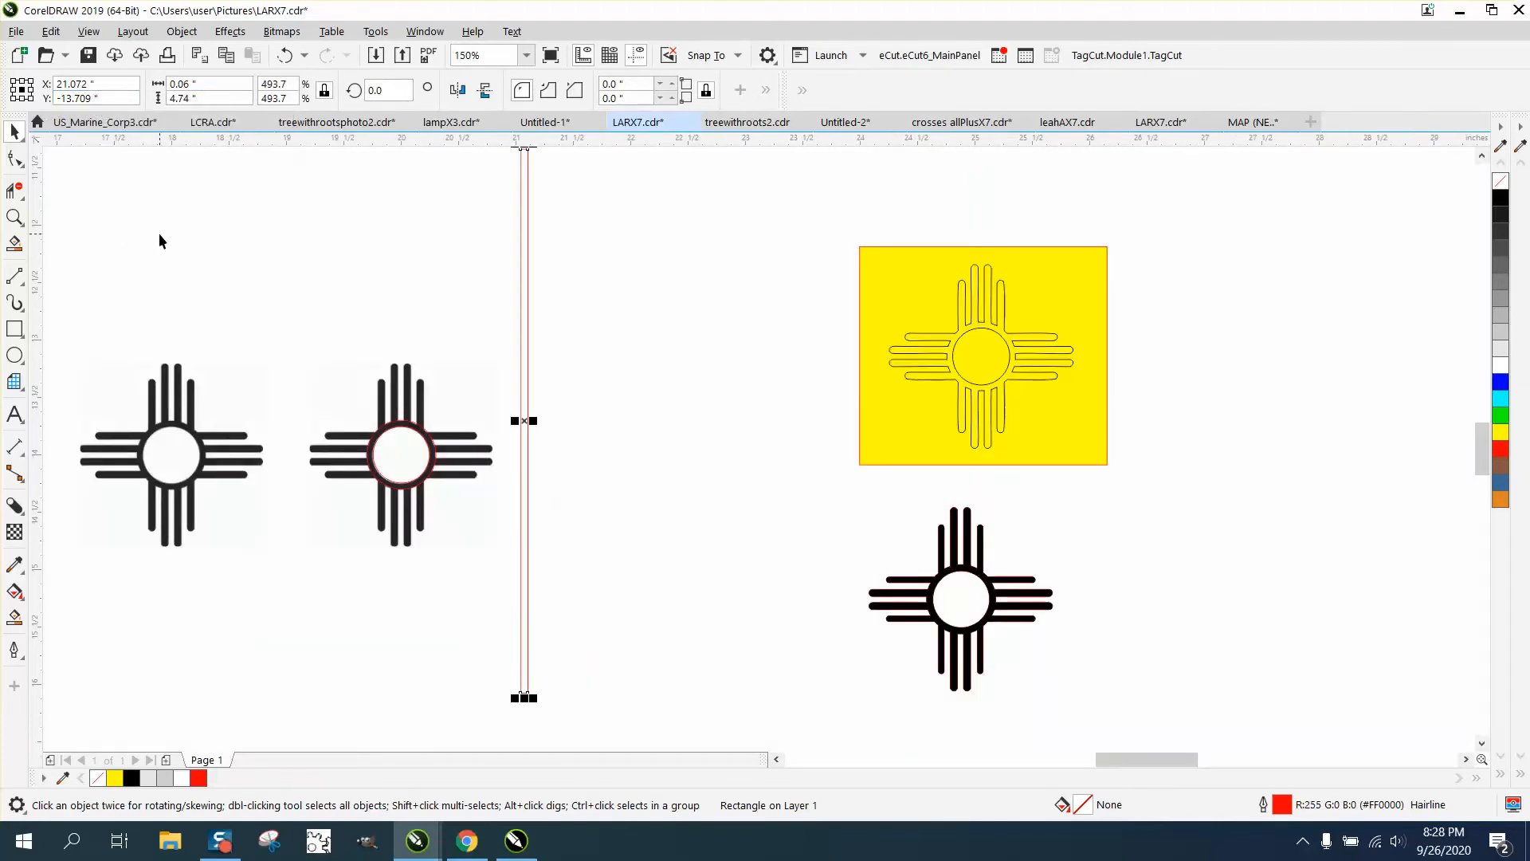
Undo the proportional resize, unlock the ratio, reapply 0.06" width, and centre the rectangle on the page
{"action": "left_click", "coordinate": [286, 58]}
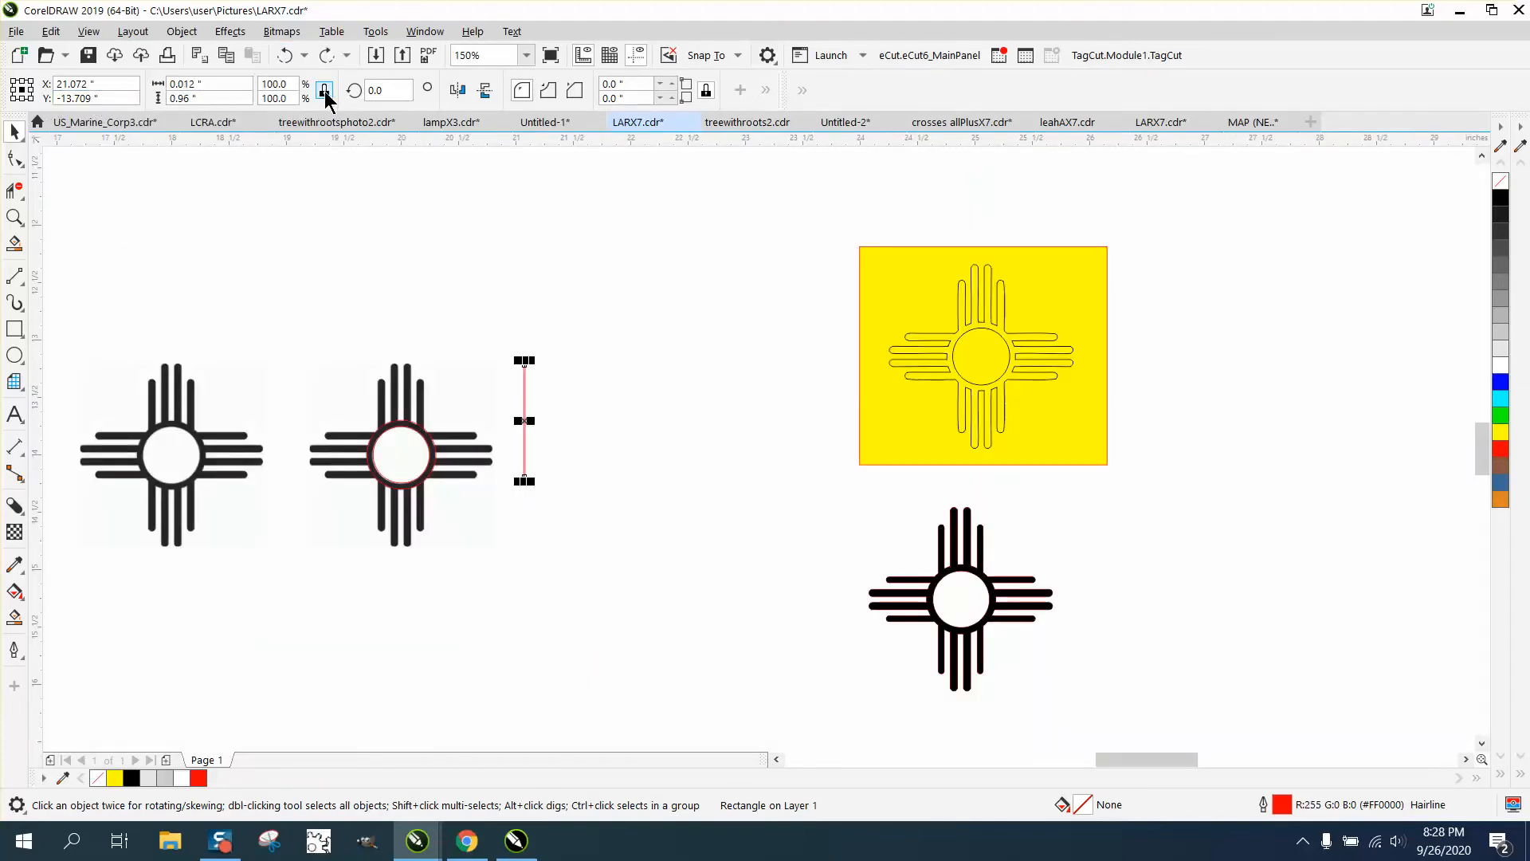
{"action": "left_click", "coordinate": [324, 92]}
{"action": "double_click", "coordinate": [212, 86]}
{"action": "type", "text": ".06"}
{"action": "key", "text": "Return"}
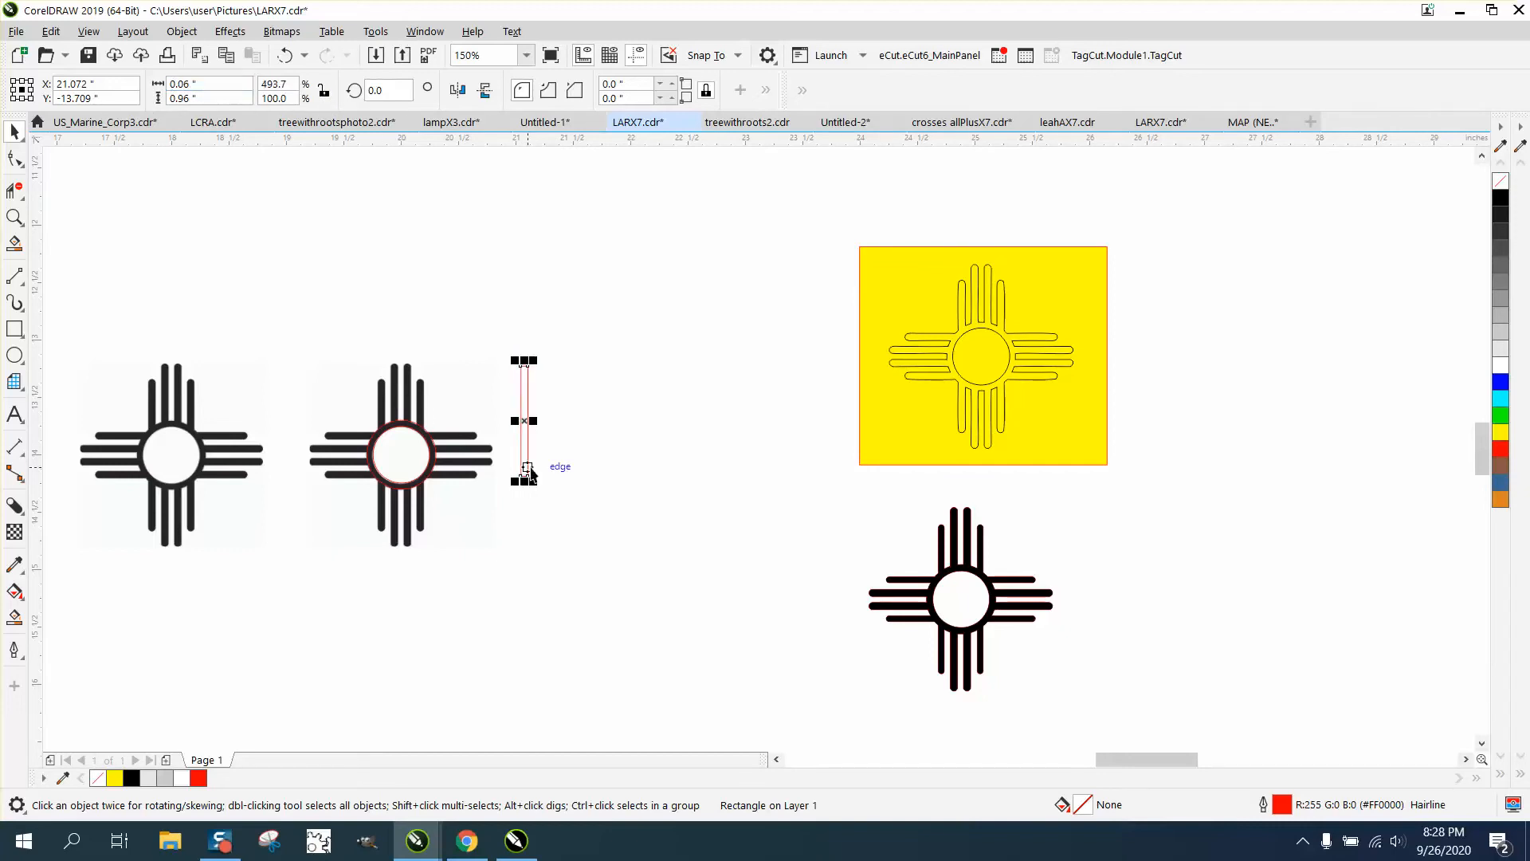
{"action": "key", "text": "p"}
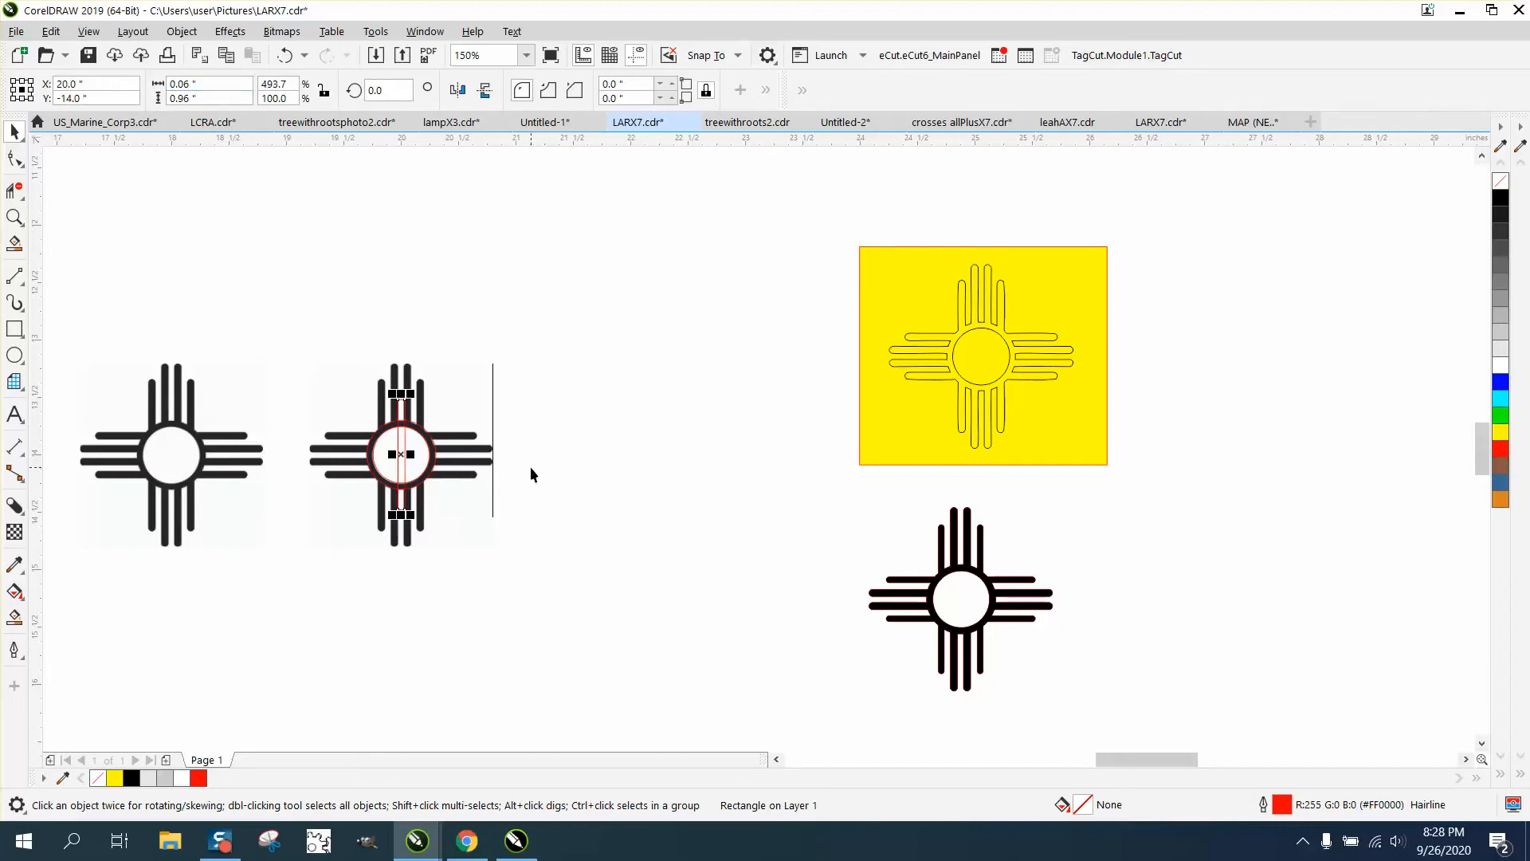
{"action": "left_click", "coordinate": [14, 217]}
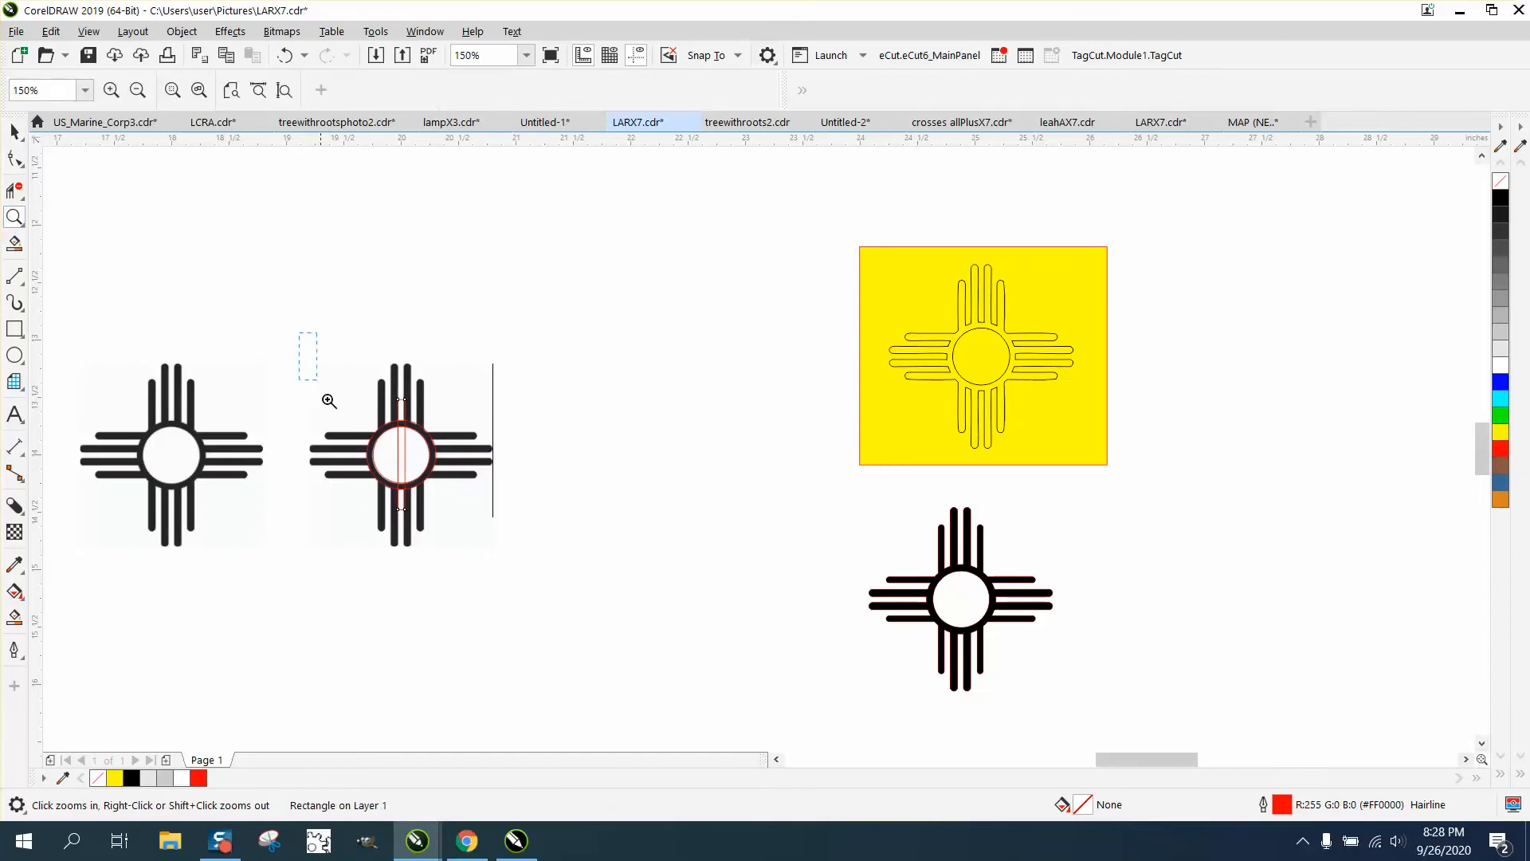
{"action": "left_click", "coordinate": [652, 629]}
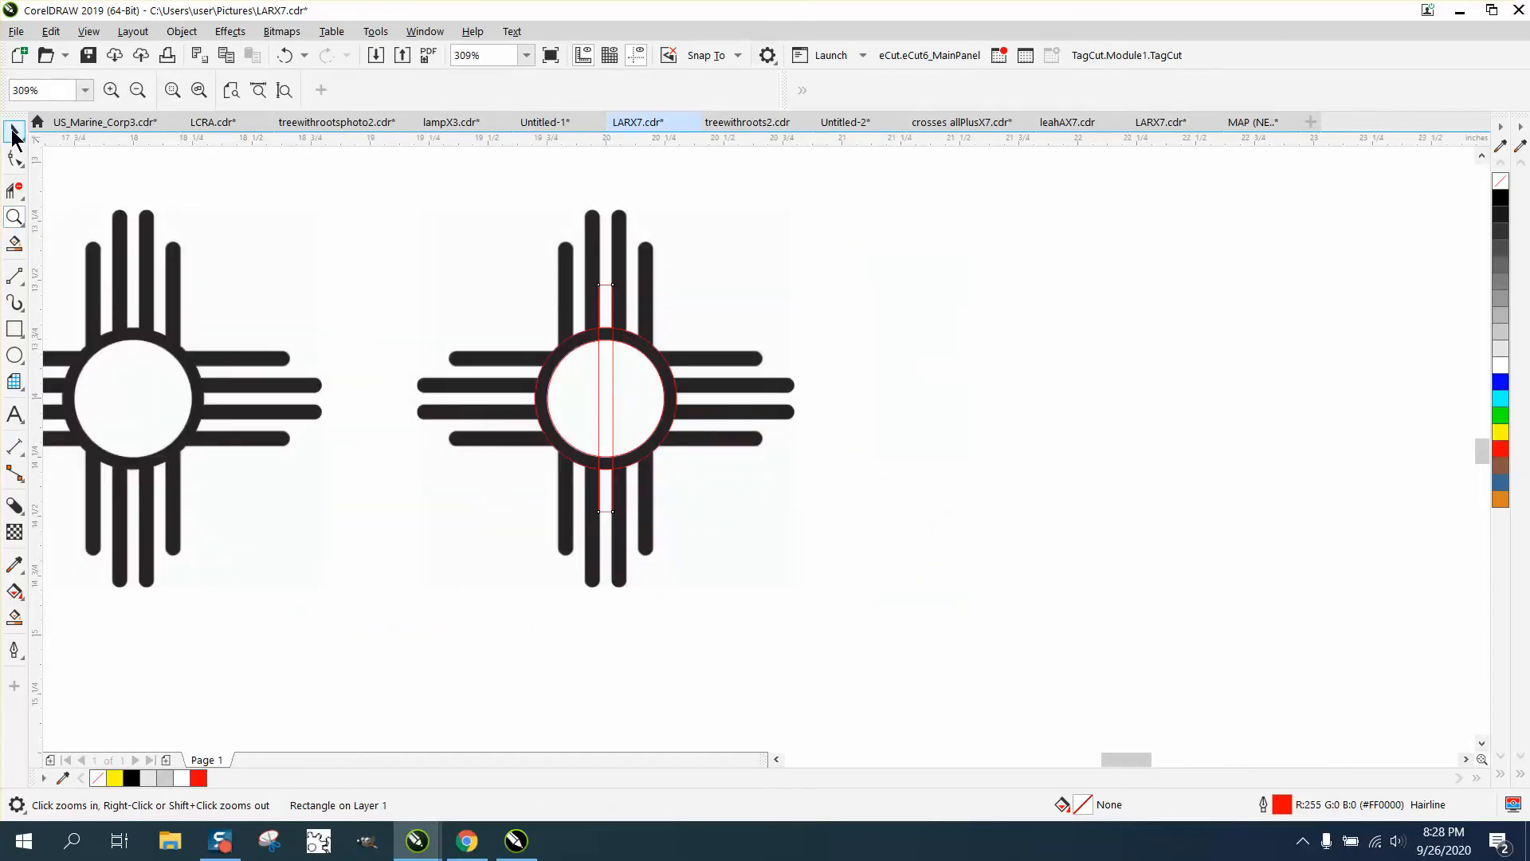
Round the rectangle's corners to a 0.2" radius
{"action": "left_click", "coordinate": [15, 132]}
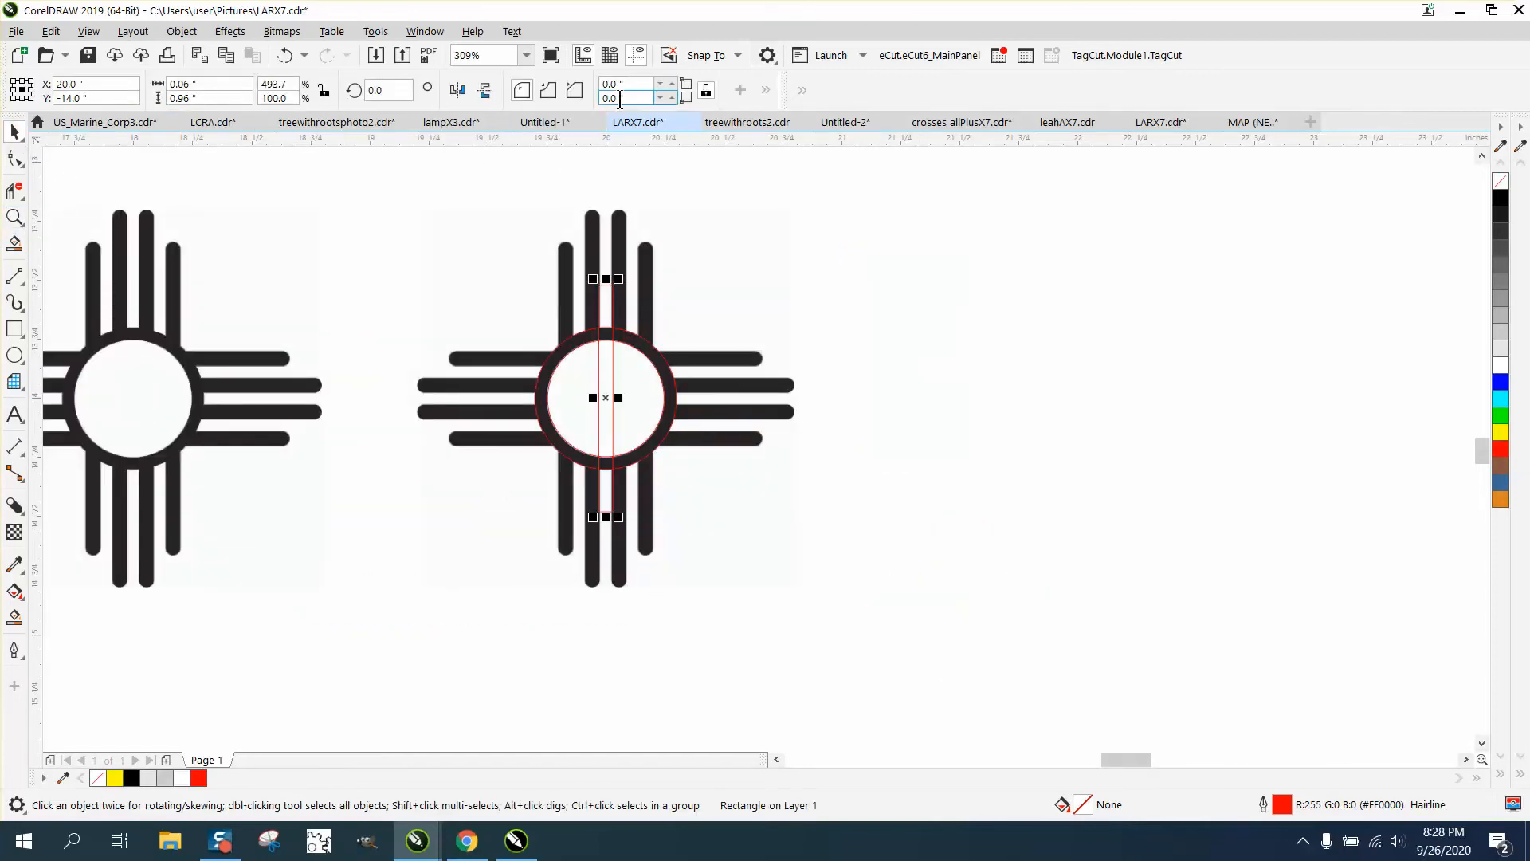
{"action": "left_click_drag", "start_coordinate": [631, 84], "coordinate": [504, 94]}
{"action": "type", "text": "0.2"}
{"action": "key", "text": "Return"}
Move the rounded rectangle to the central ray's top and stretch it down to the ray's bottom
{"action": "left_click", "coordinate": [14, 216]}
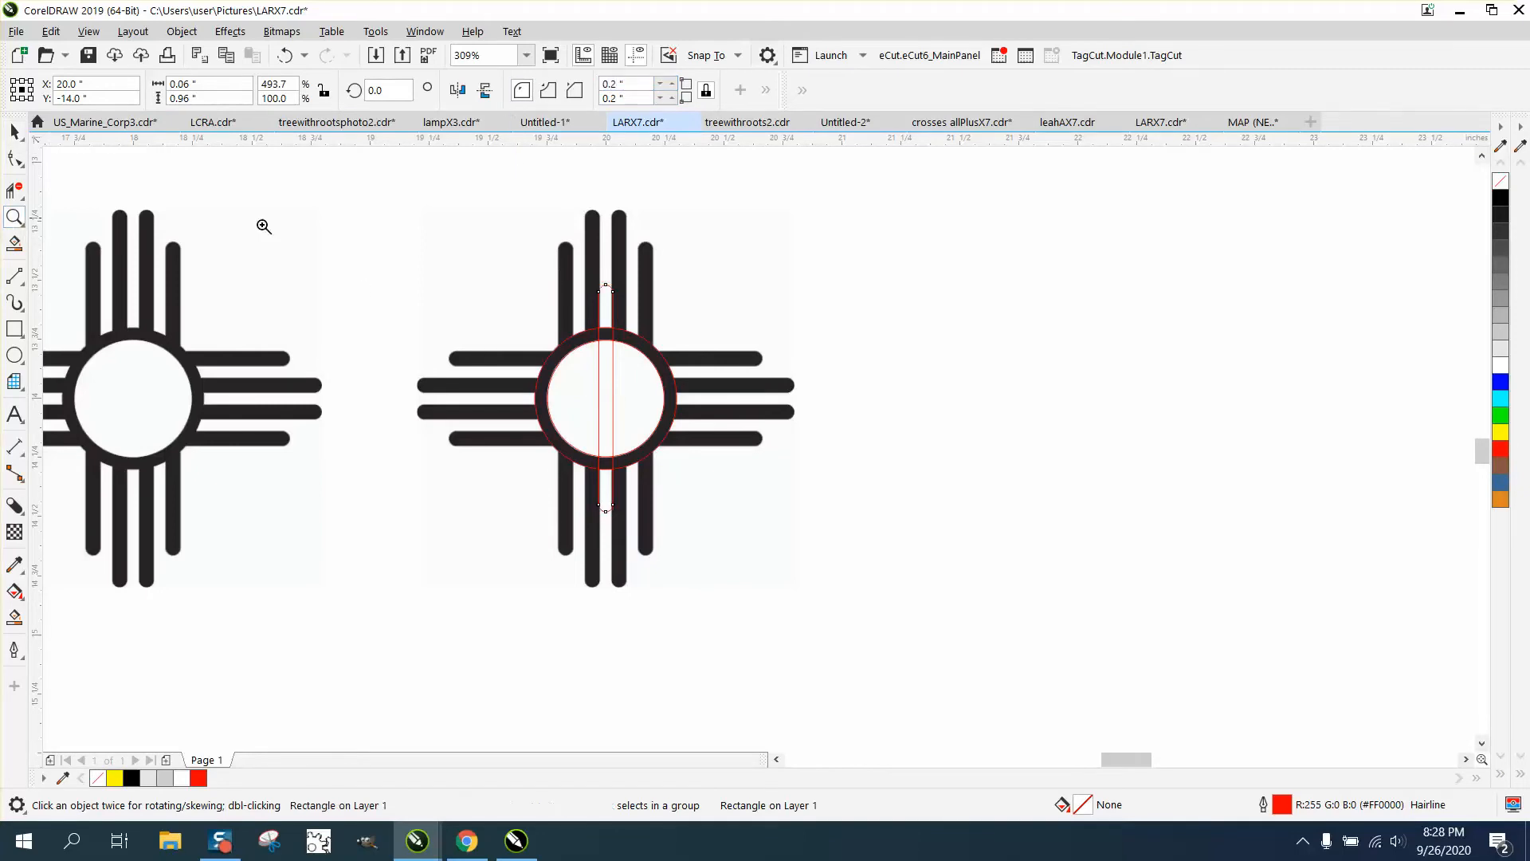
{"action": "left_click_drag", "start_coordinate": [586, 257], "coordinate": [681, 325]}
{"action": "scroll", "coordinate": [626, 324], "scroll_direction": "down", "scroll_amount": 5}
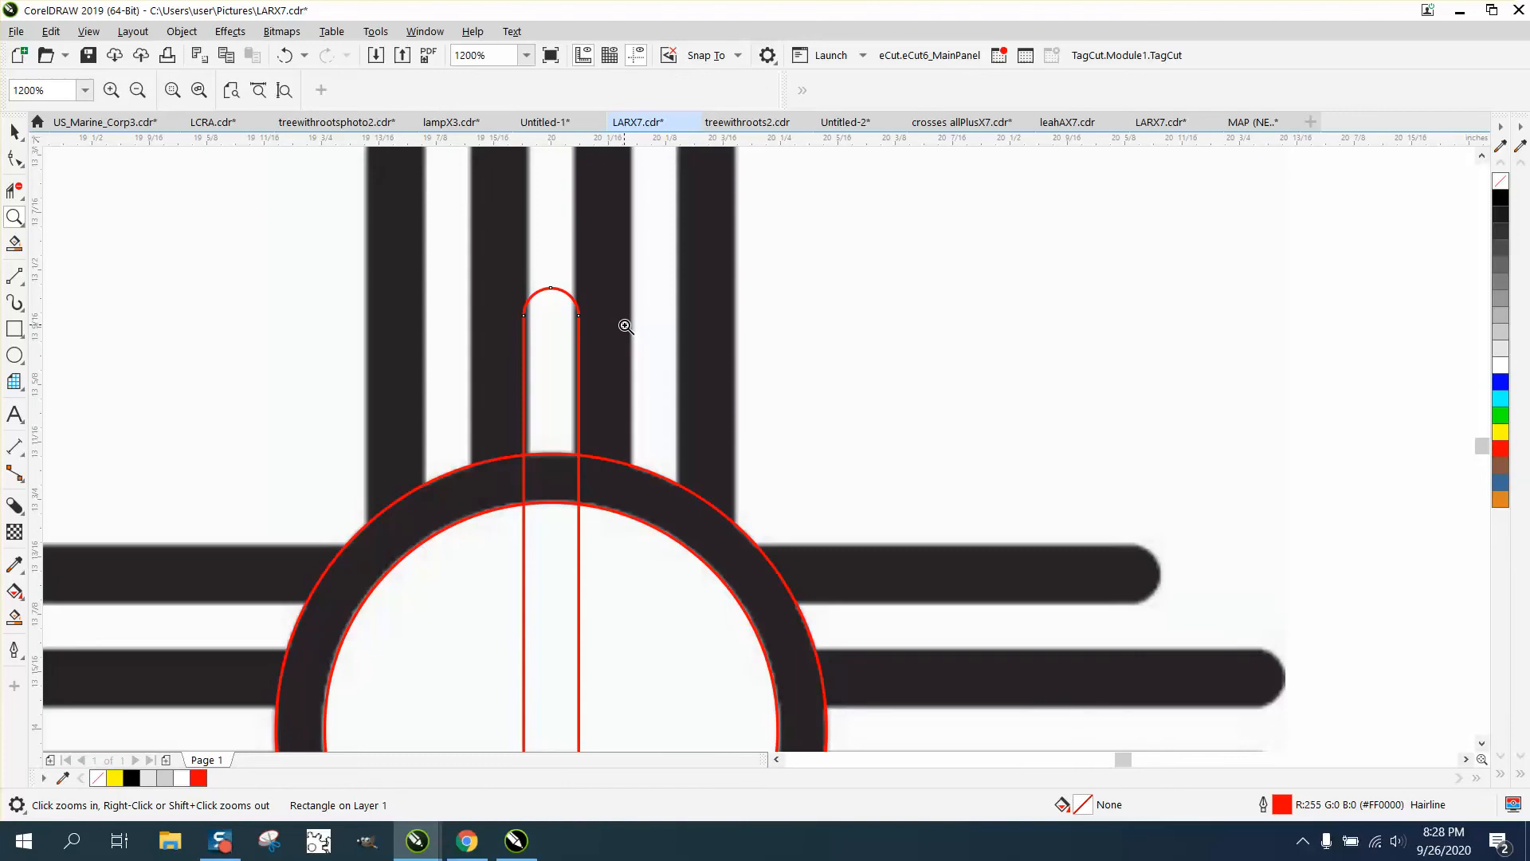
{"action": "left_click", "coordinate": [15, 131]}
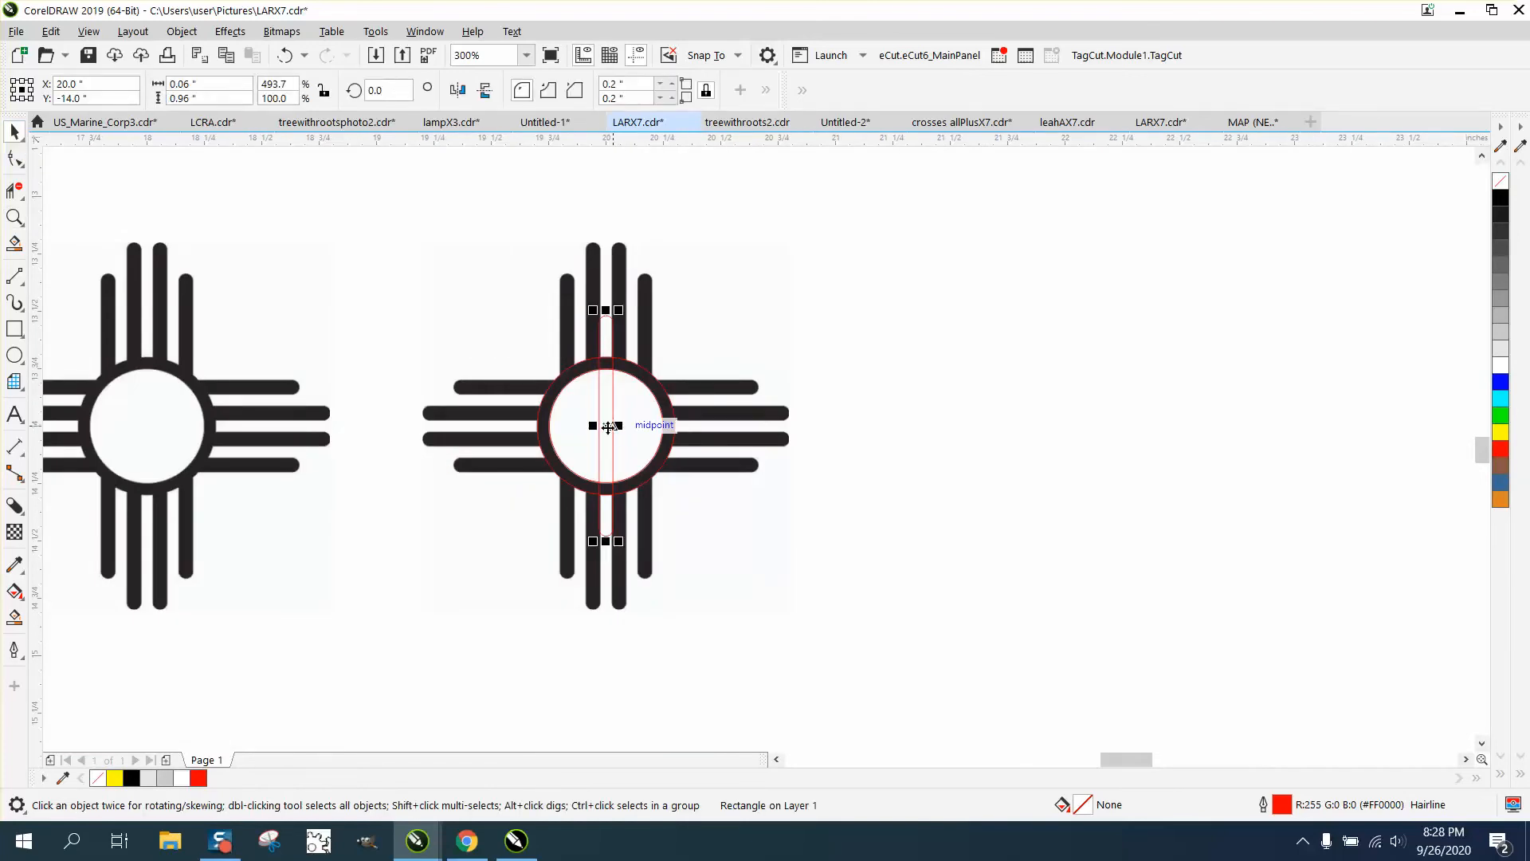
{"action": "left_click_drag", "start_coordinate": [608, 427], "coordinate": [622, 353]}
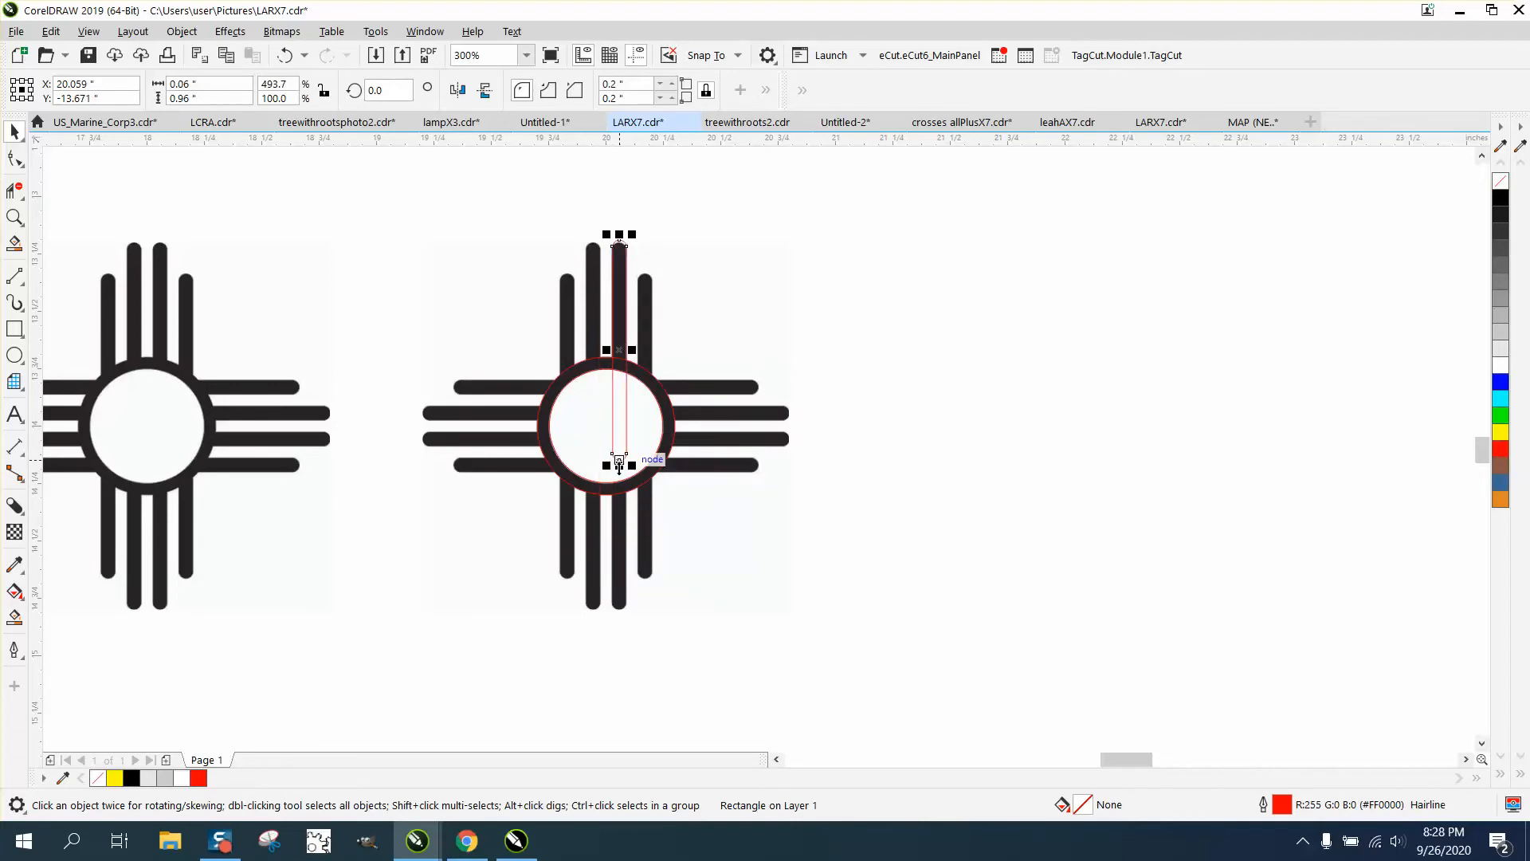
{"action": "left_click_drag", "start_coordinate": [620, 465], "coordinate": [612, 611]}
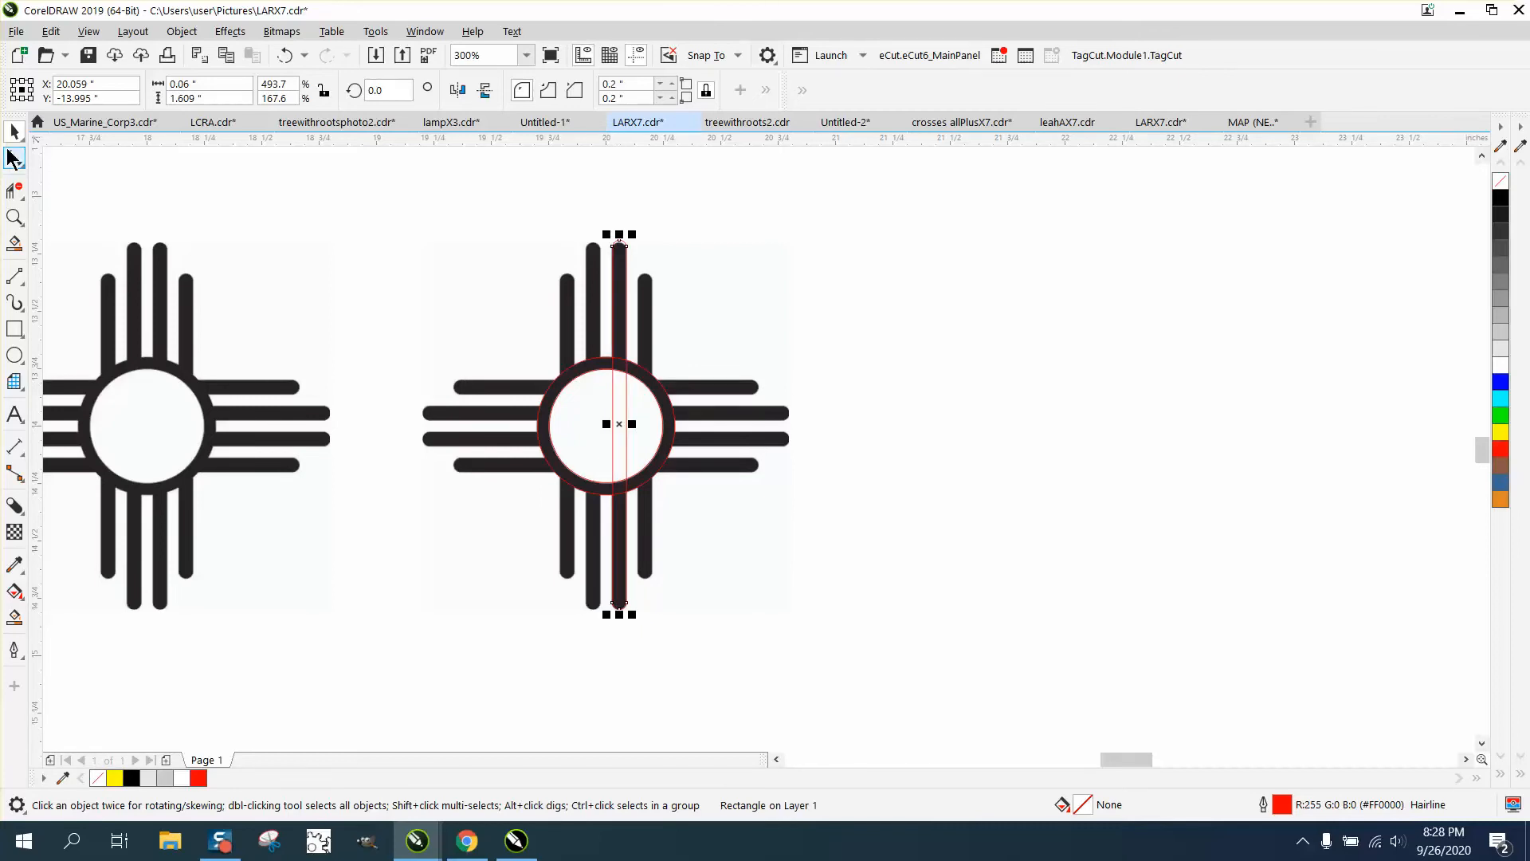
{"action": "left_click", "coordinate": [194, 188]}
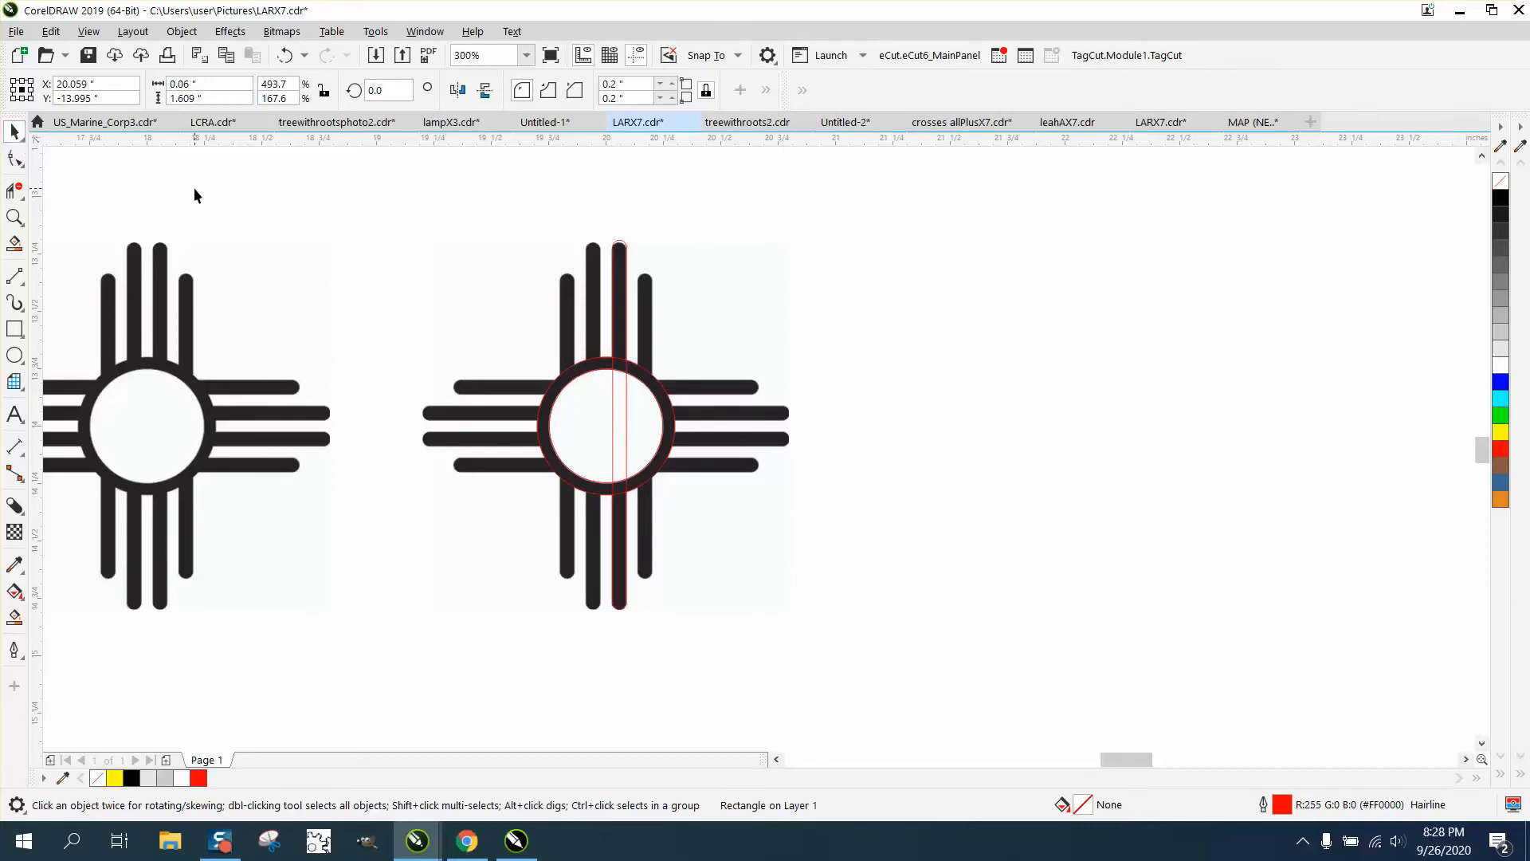
Copy and nudge the red bar onto each of the other vertical rays
{"action": "left_click", "coordinate": [627, 390]}
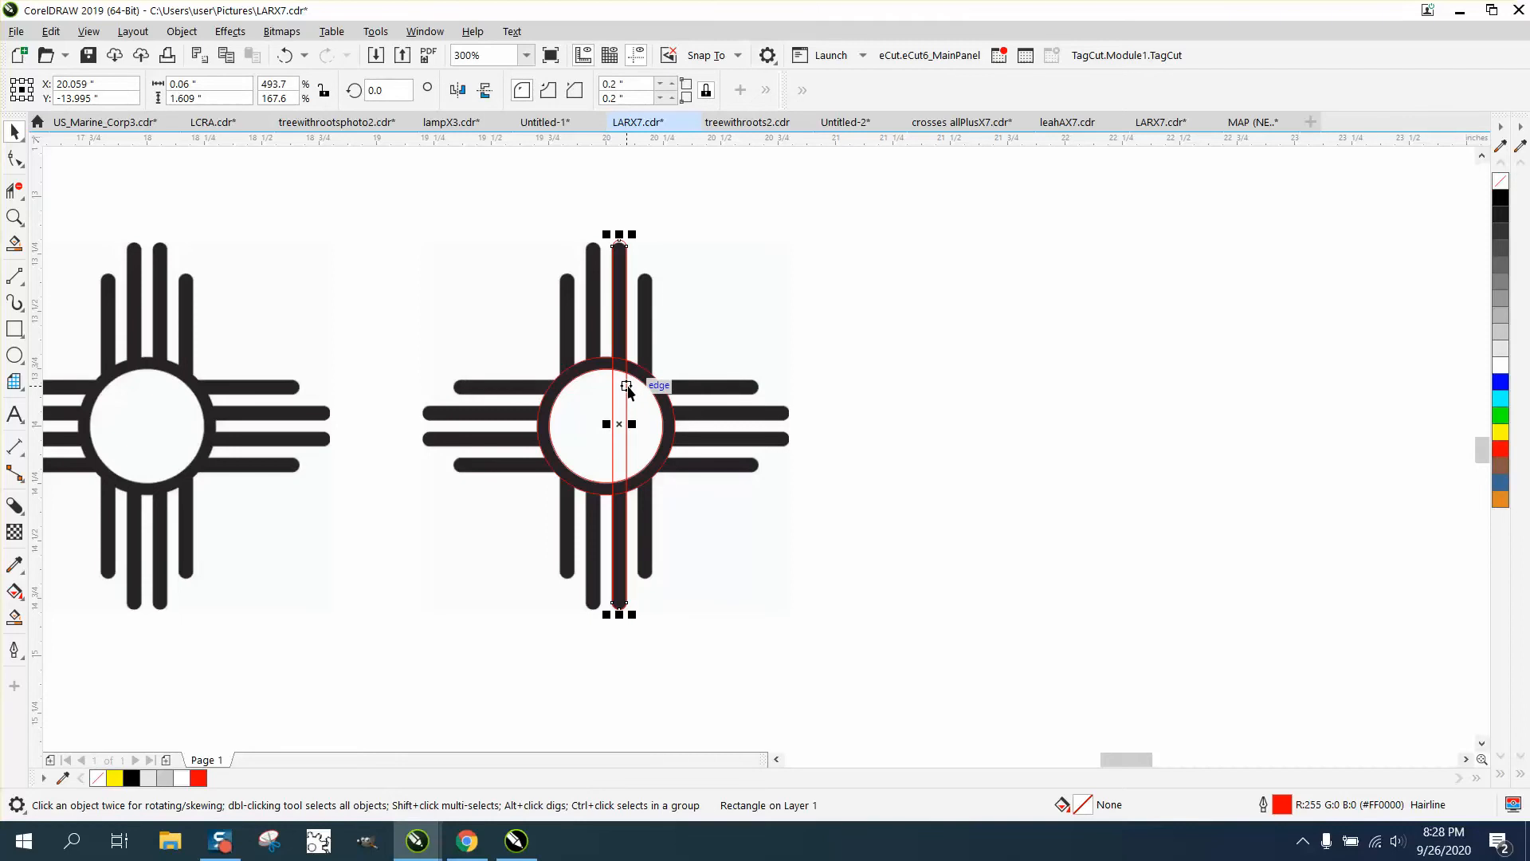
{"action": "key", "text": "ctrl+d"}
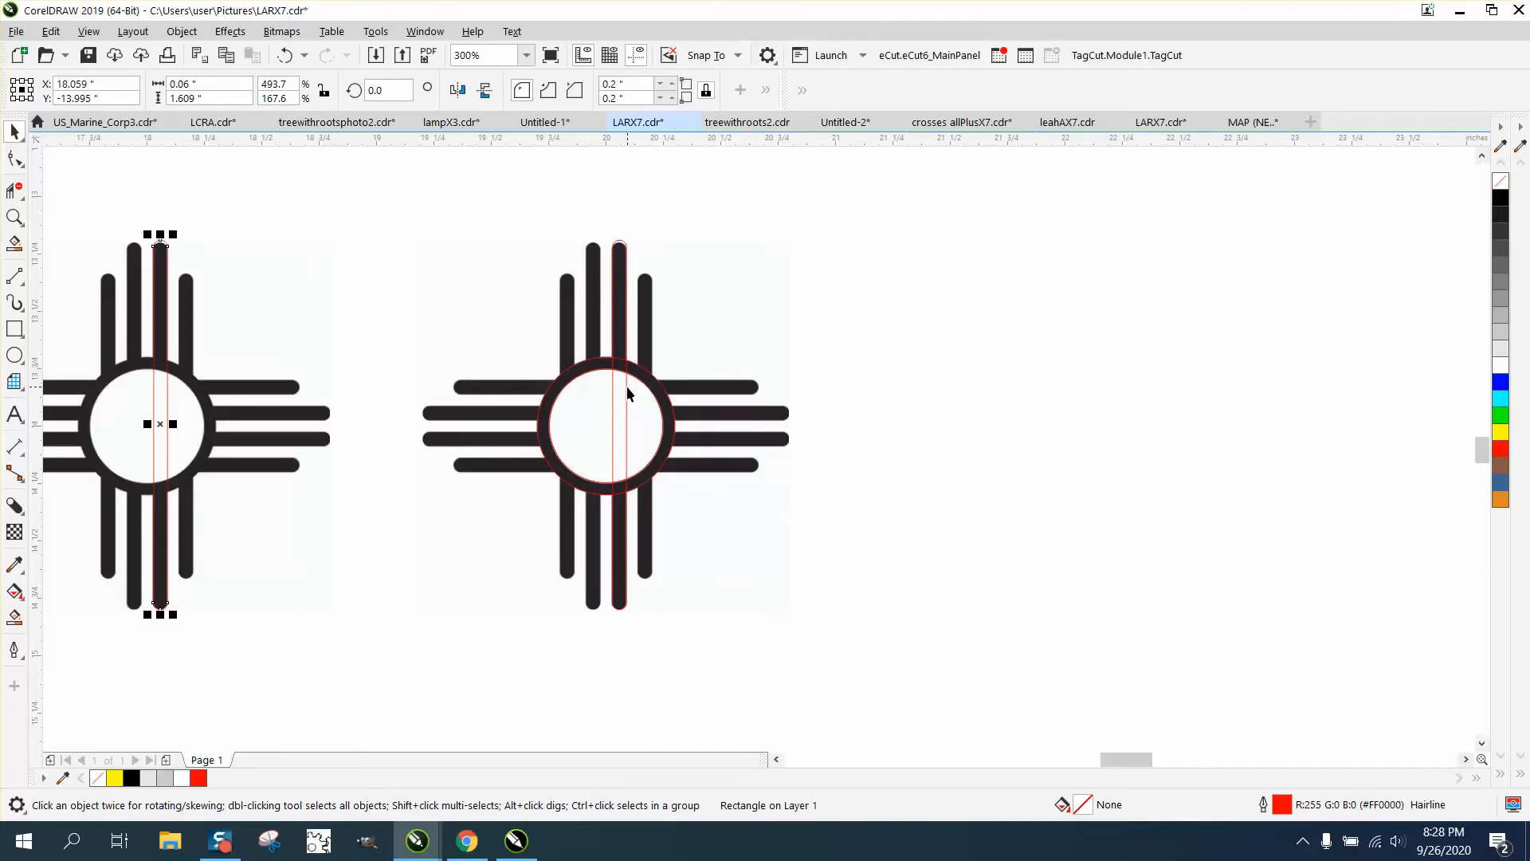
{"action": "key", "text": "ctrl+z"}
{"action": "left_click_drag", "start_coordinate": [619, 425], "coordinate": [594, 426]}
{"action": "key", "text": "Left"}
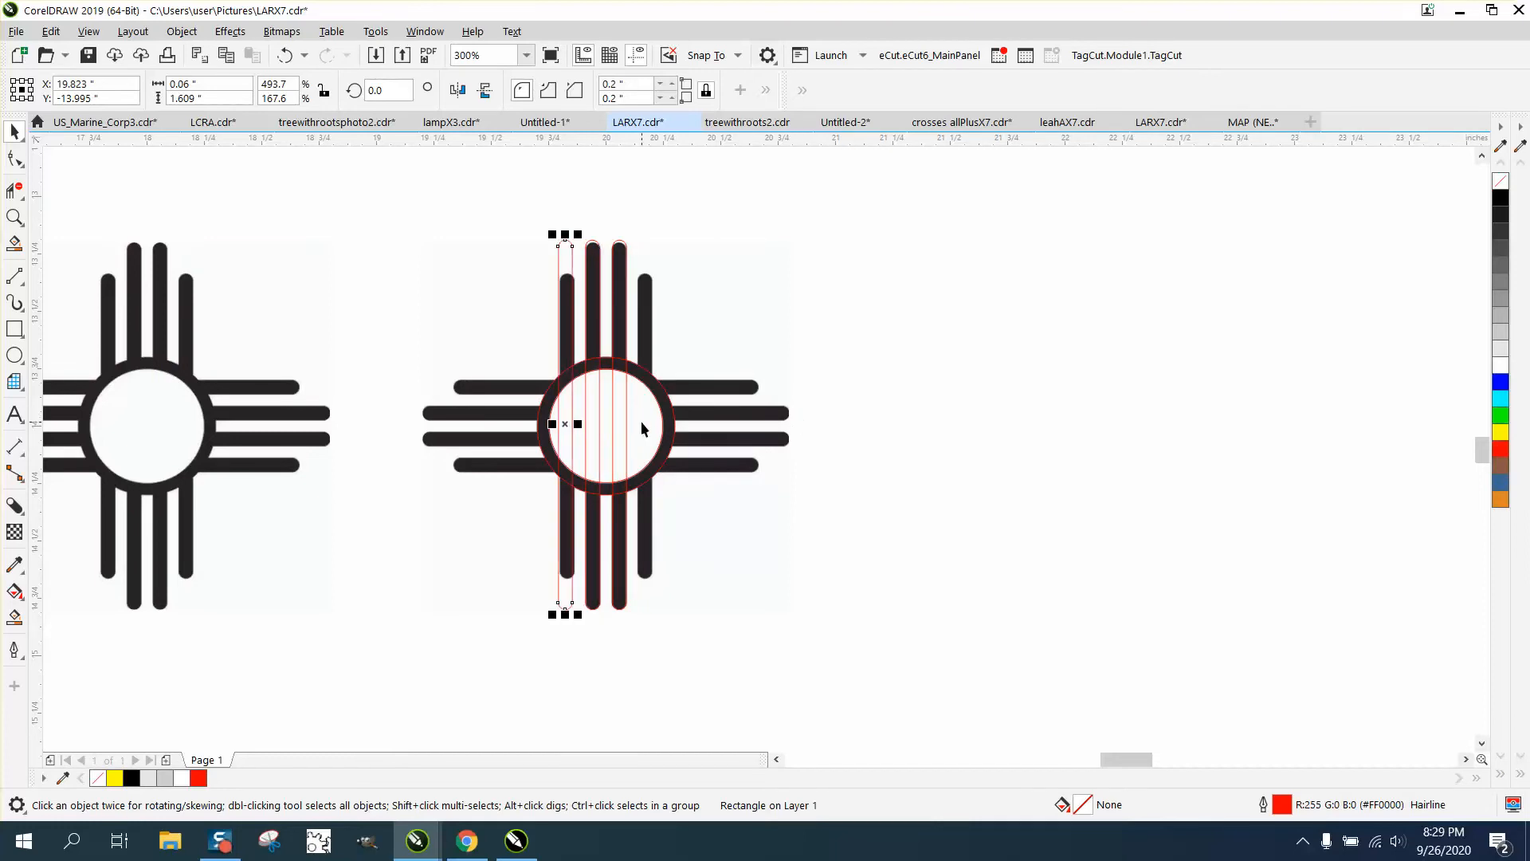
{"action": "left_click", "coordinate": [567, 425]}
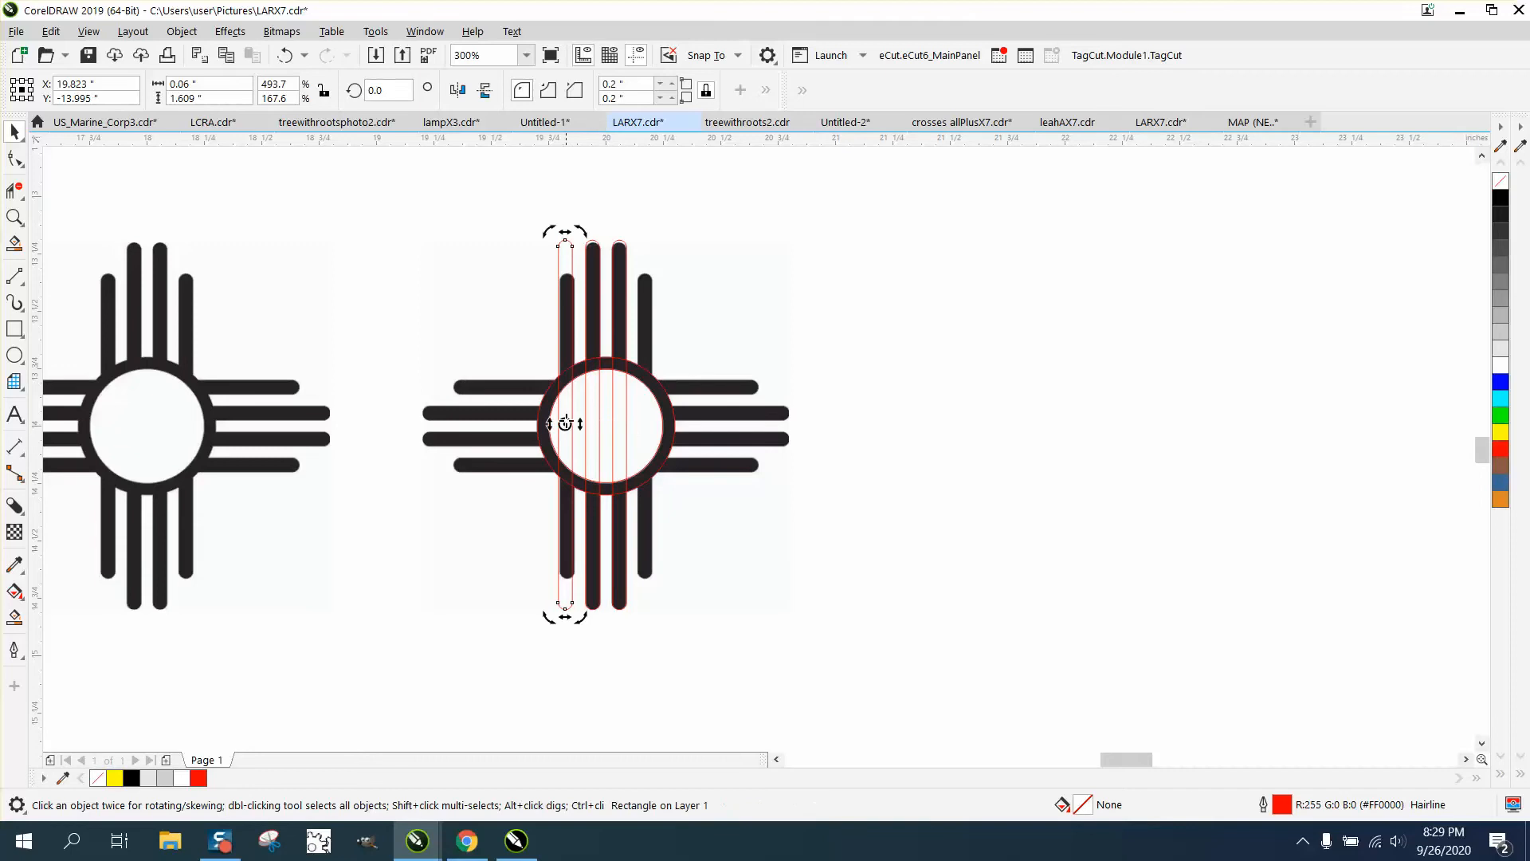
{"action": "key", "text": "Left"}
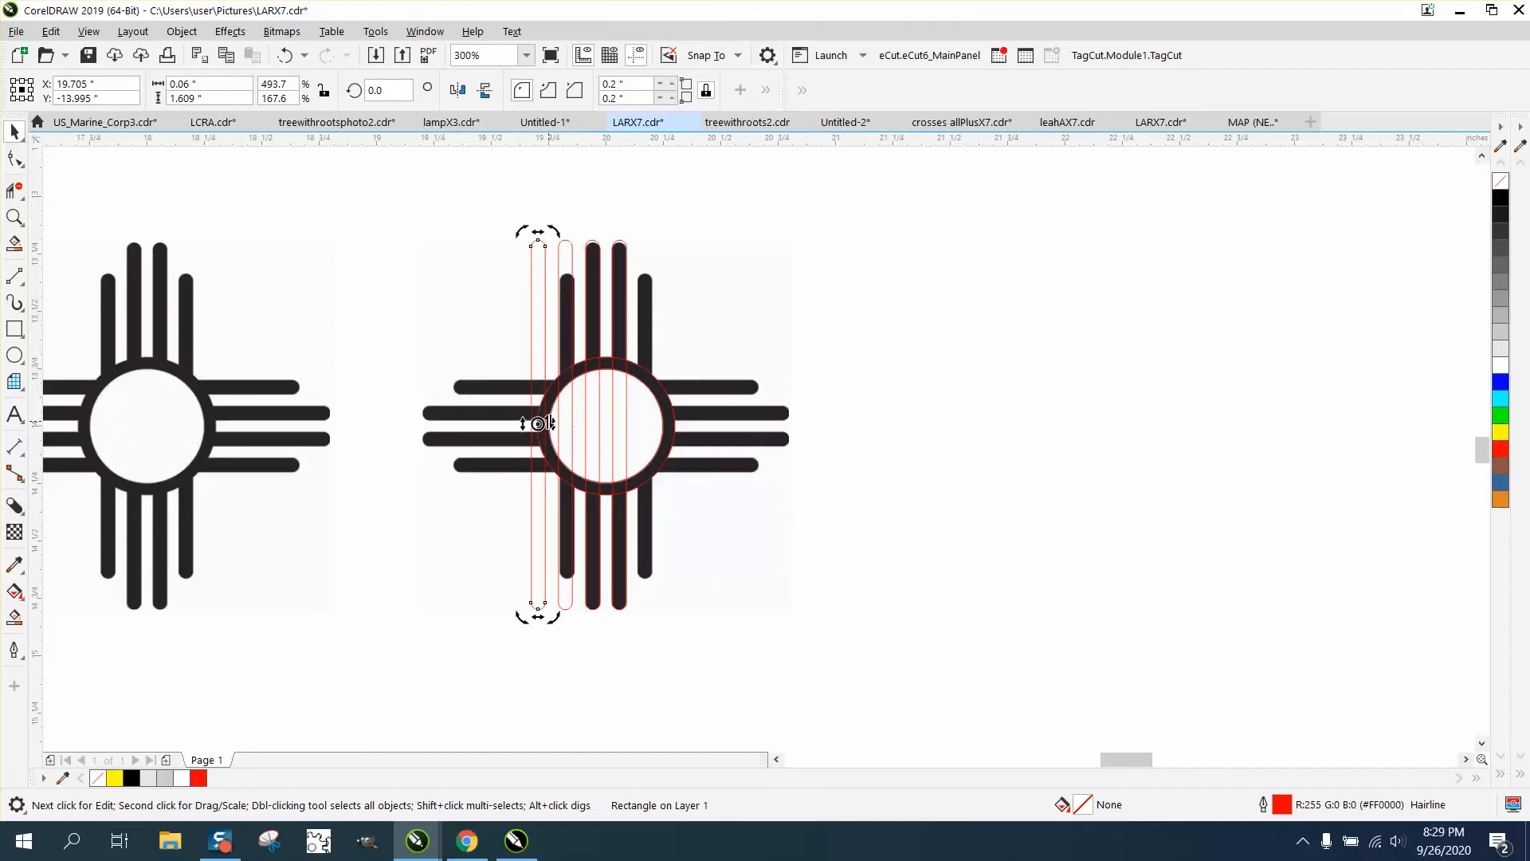
{"action": "left_click_drag", "start_coordinate": [536, 422], "coordinate": [646, 432]}
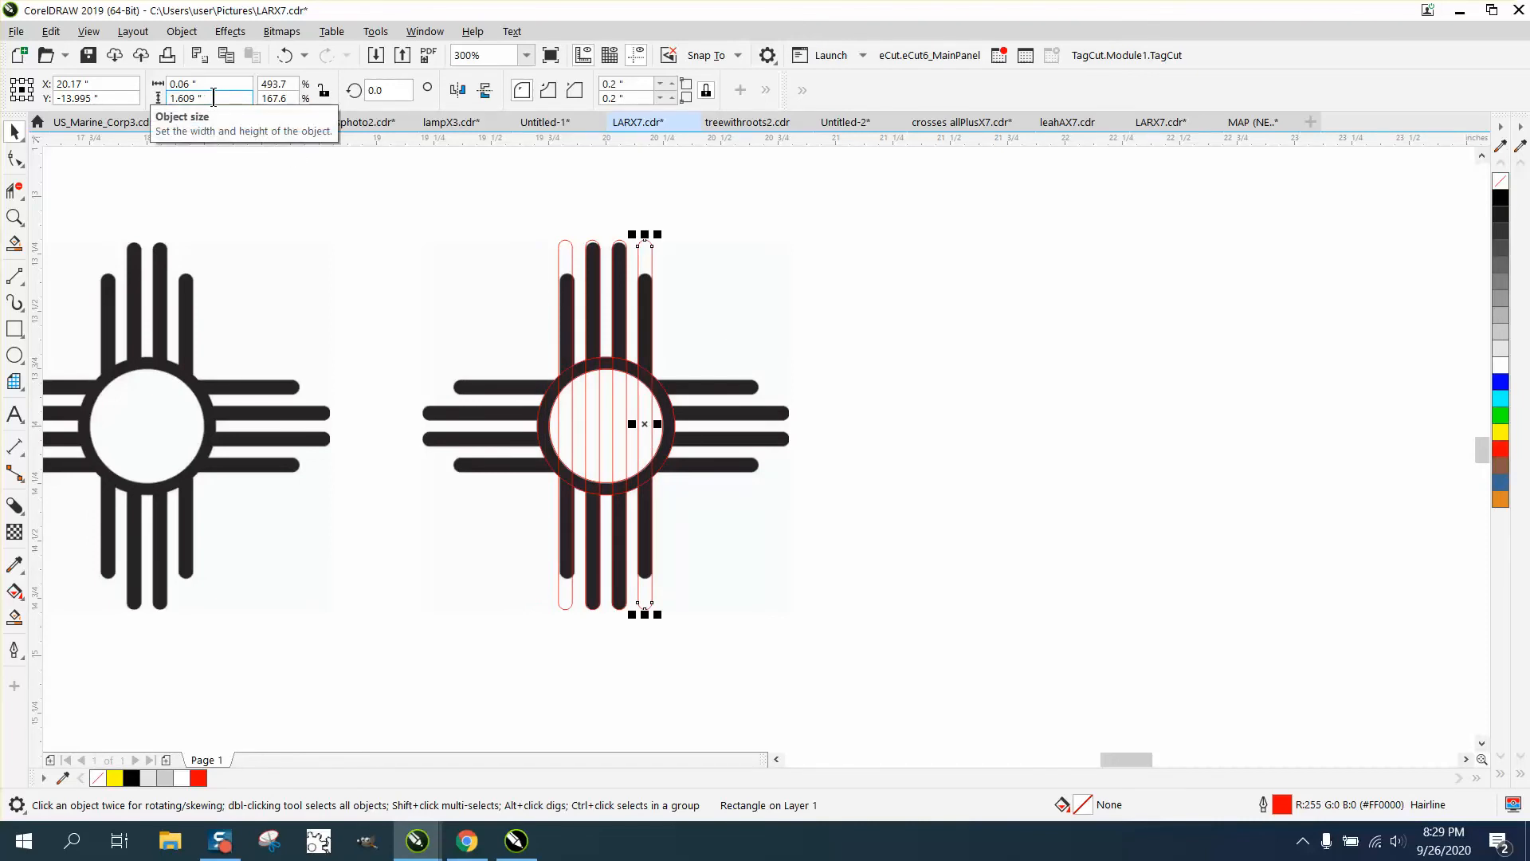
Set the outer right and outer left bars to 1.3" height
{"action": "left_click_drag", "start_coordinate": [214, 98], "coordinate": [158, 98]}
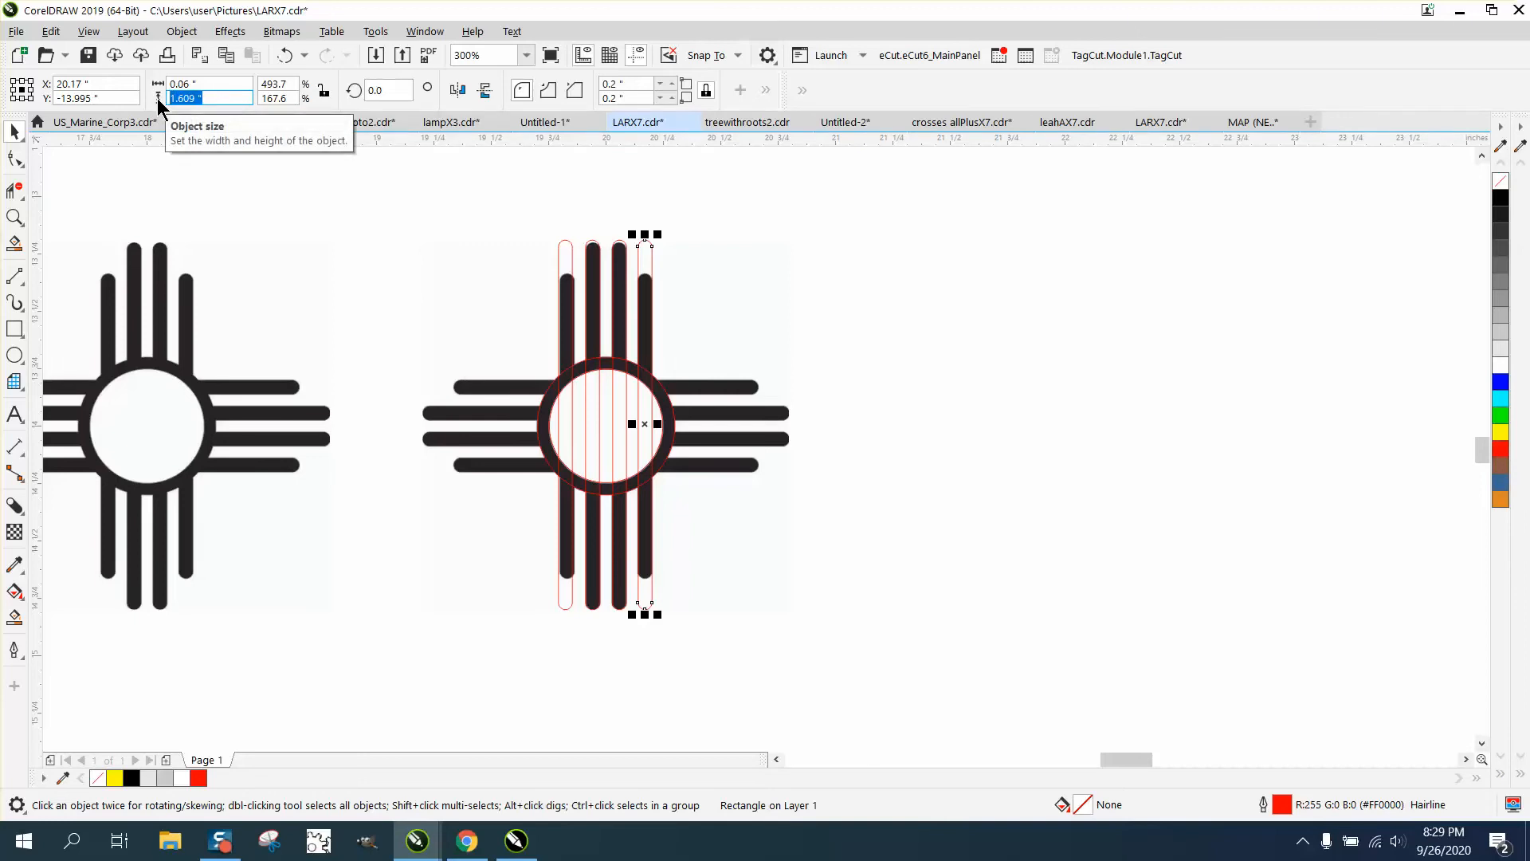
{"action": "type", "text": "1.3"}
{"action": "key", "text": "Return"}
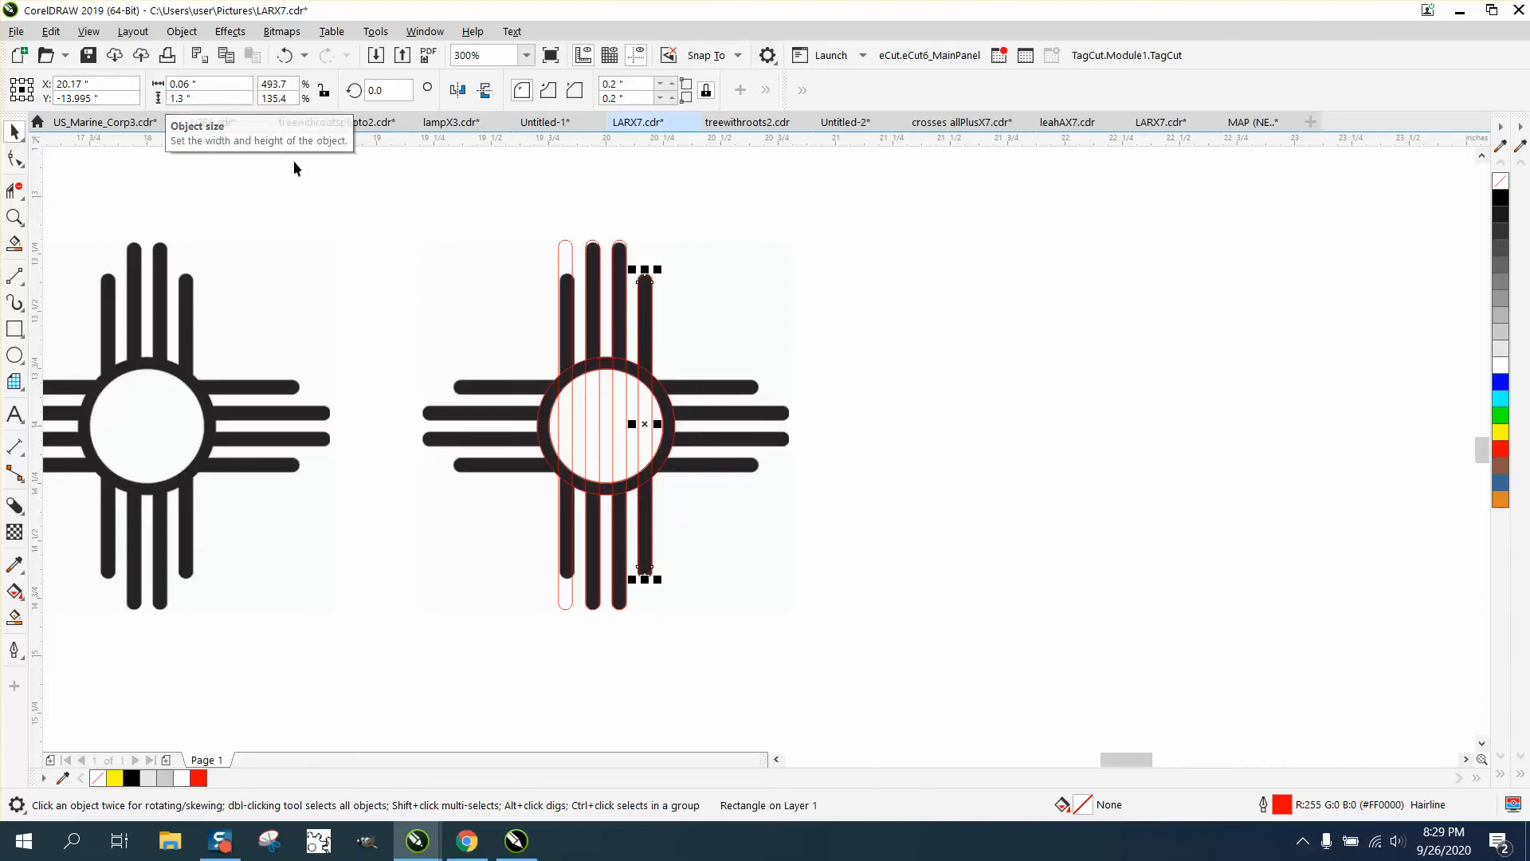
{"action": "left_click", "coordinate": [571, 256]}
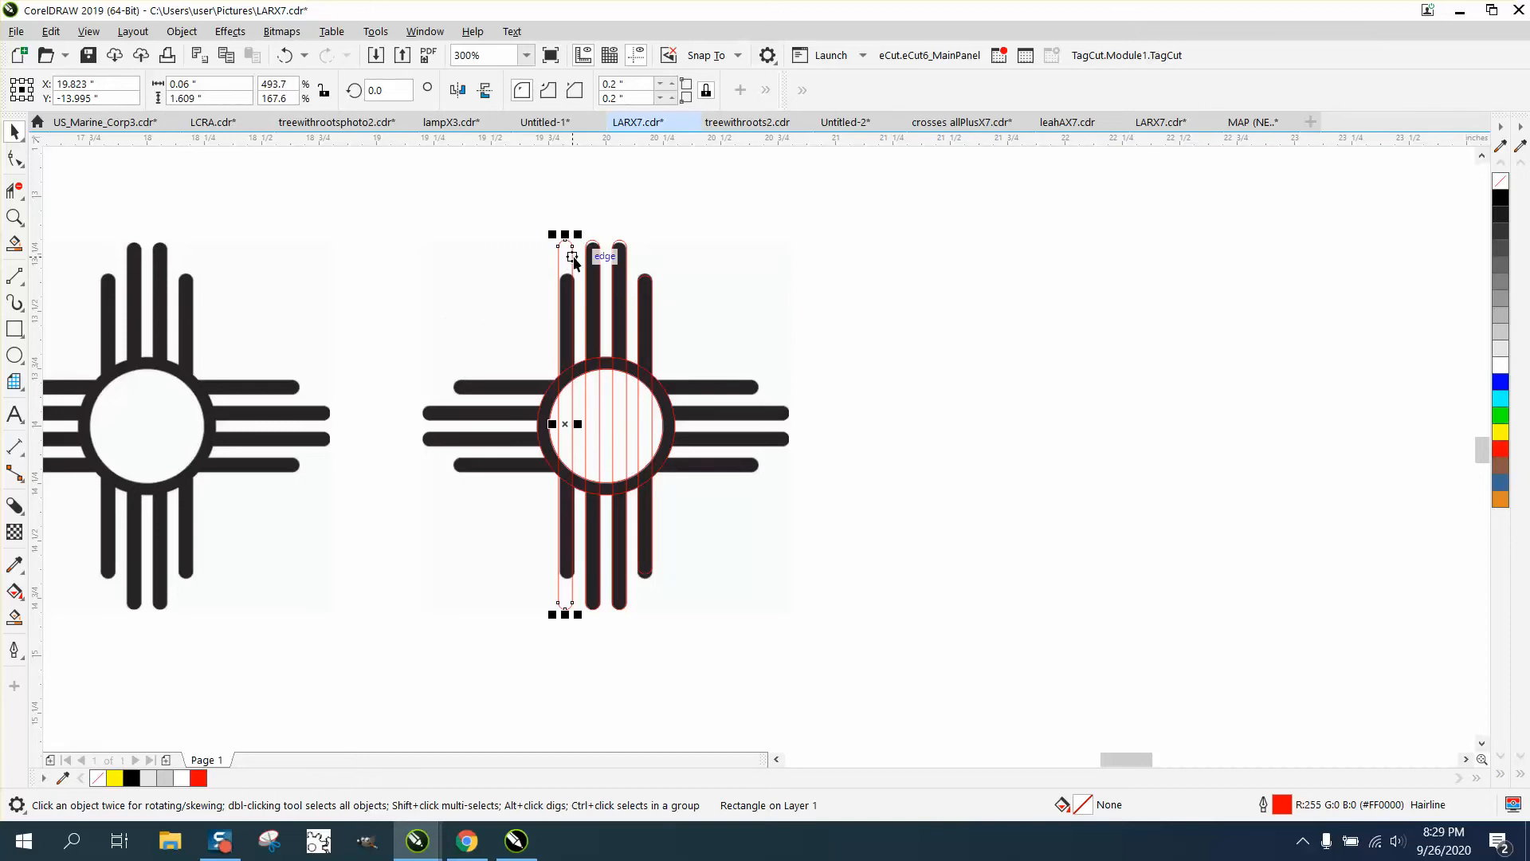
{"action": "left_click", "coordinate": [227, 100]}
{"action": "type", "text": "1.3"}
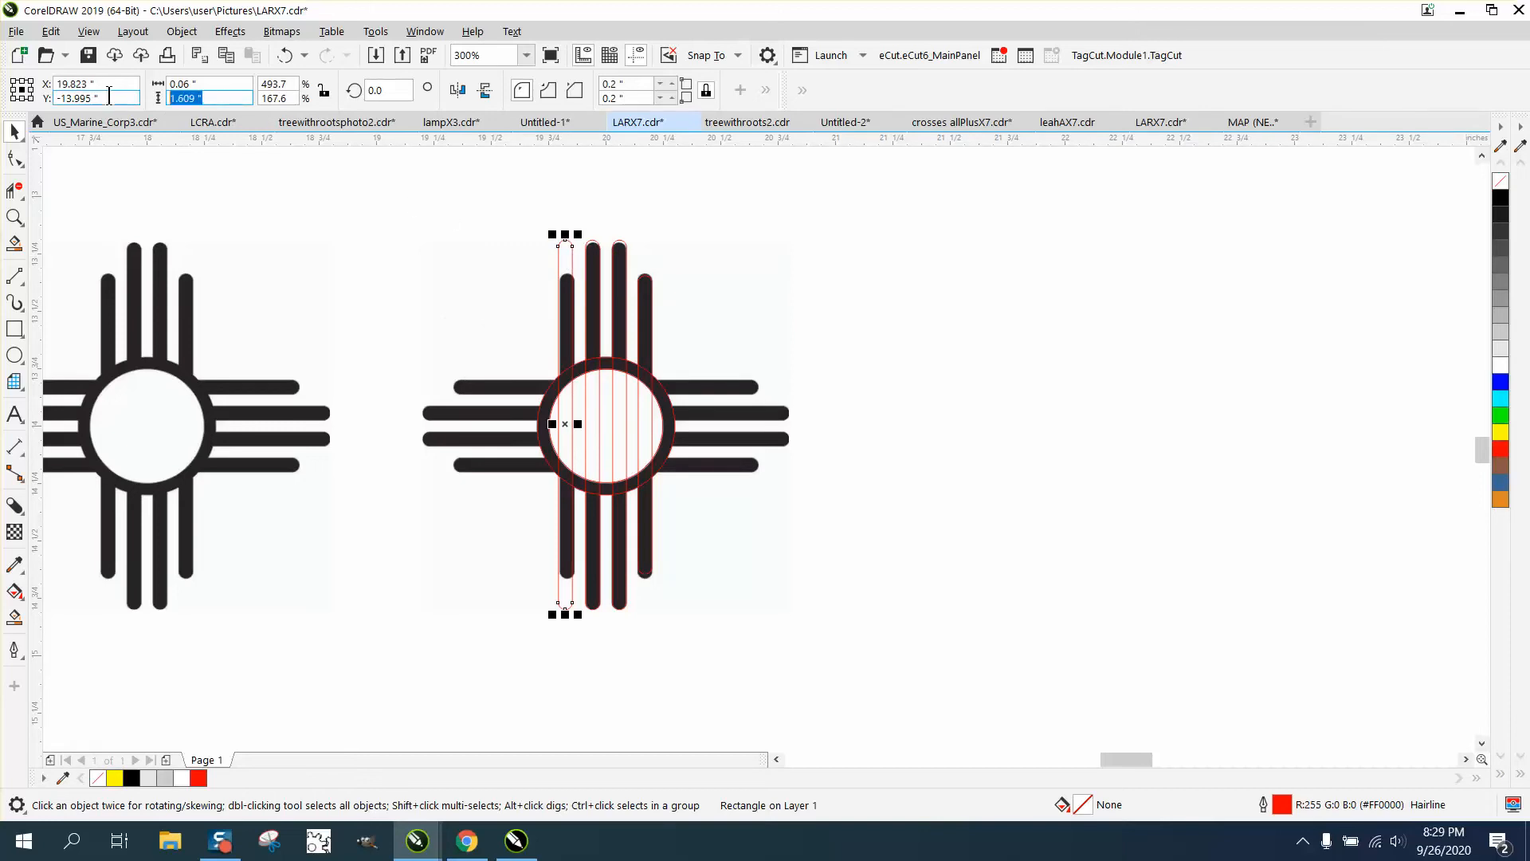
{"action": "key", "text": "Return"}
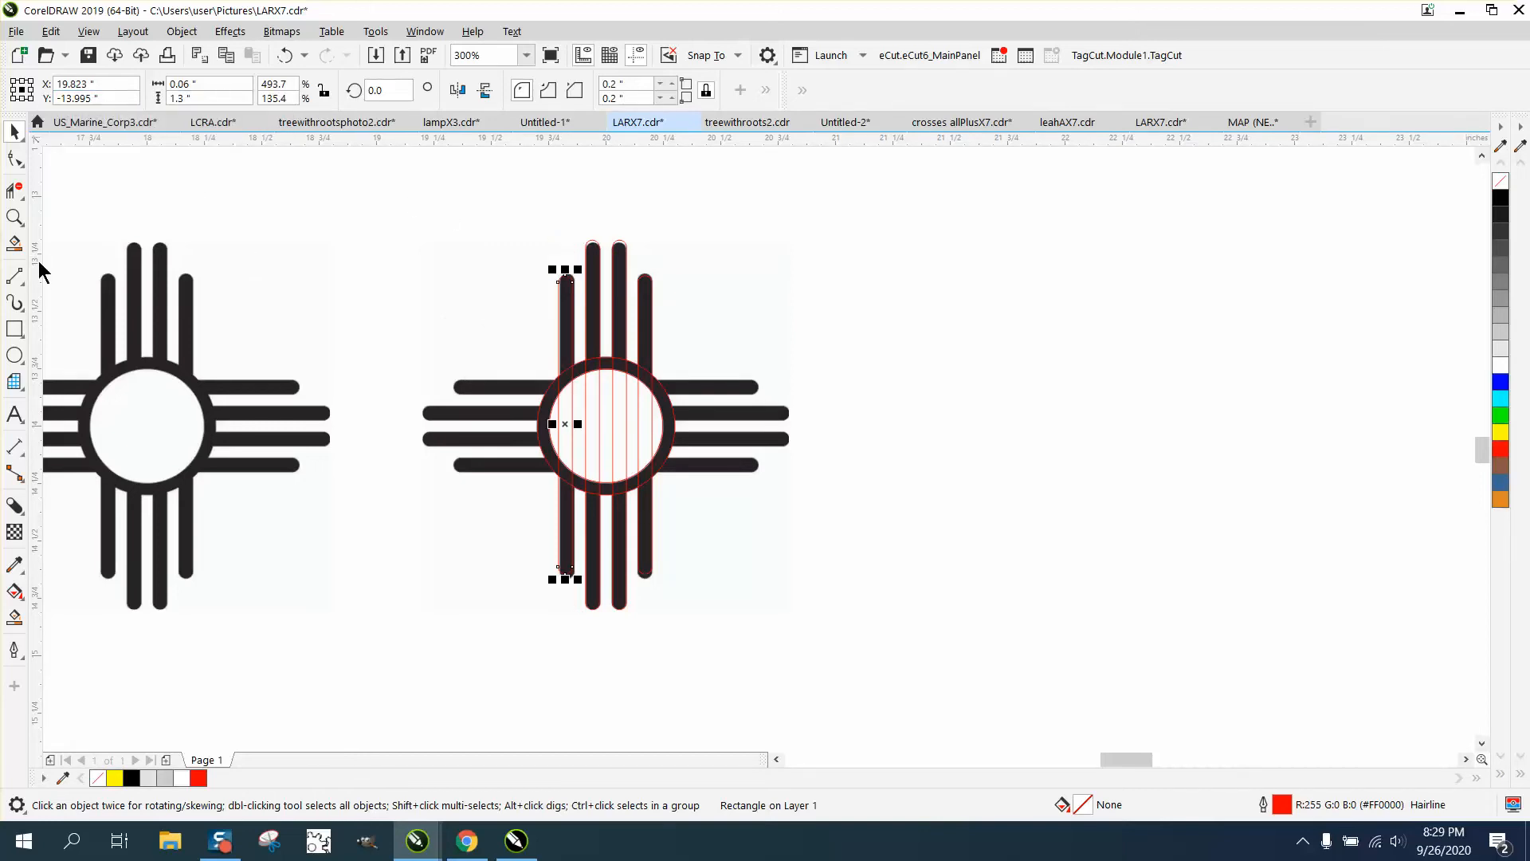
{"action": "left_click", "coordinate": [15, 216]}
{"action": "left_click_drag", "start_coordinate": [514, 225], "coordinate": [759, 376]}
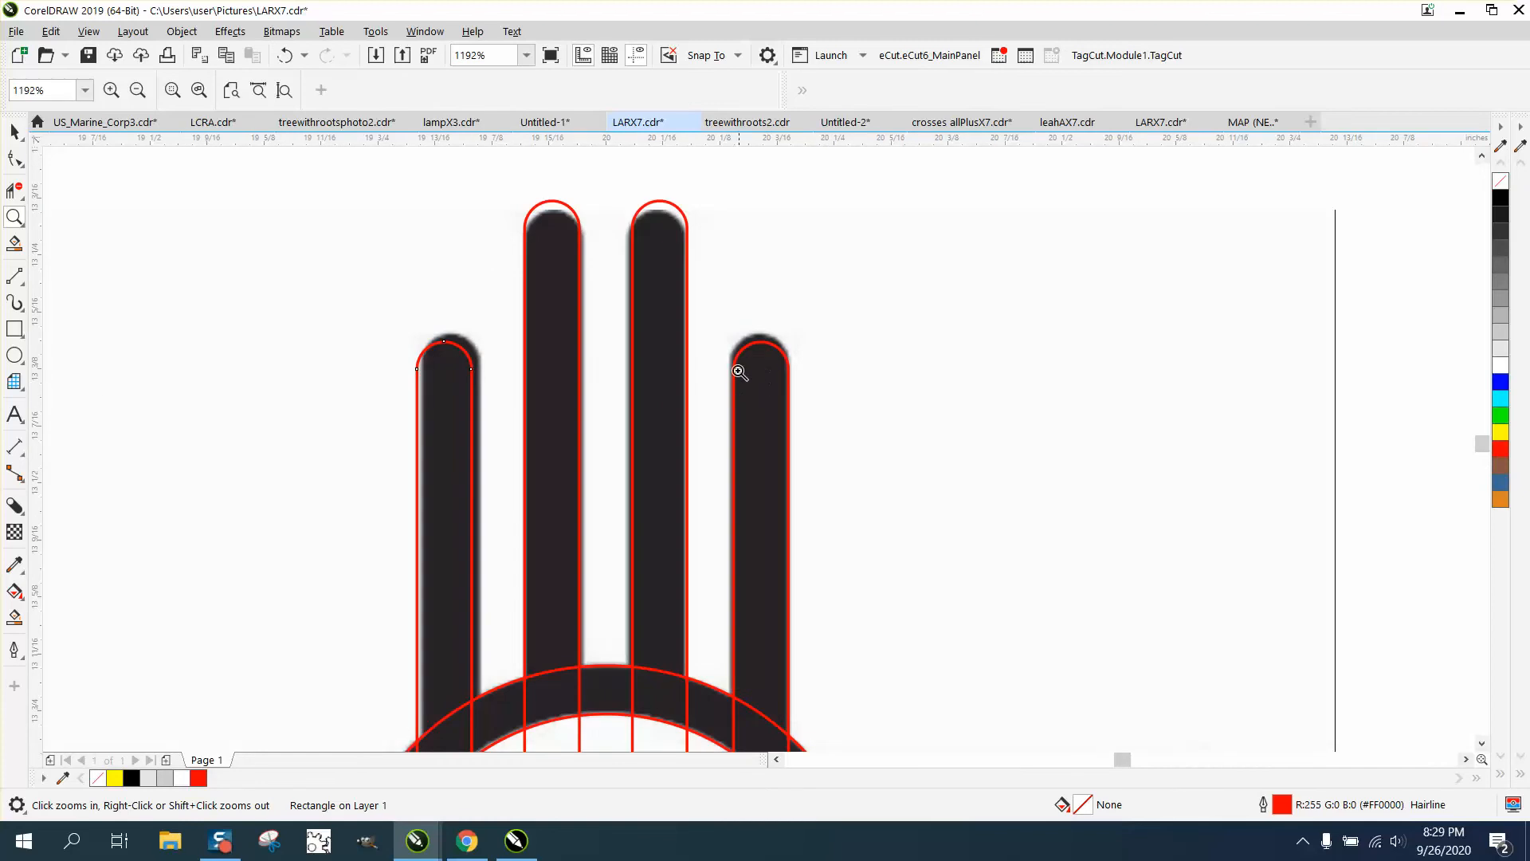
{"action": "right_click", "coordinate": [553, 360]}
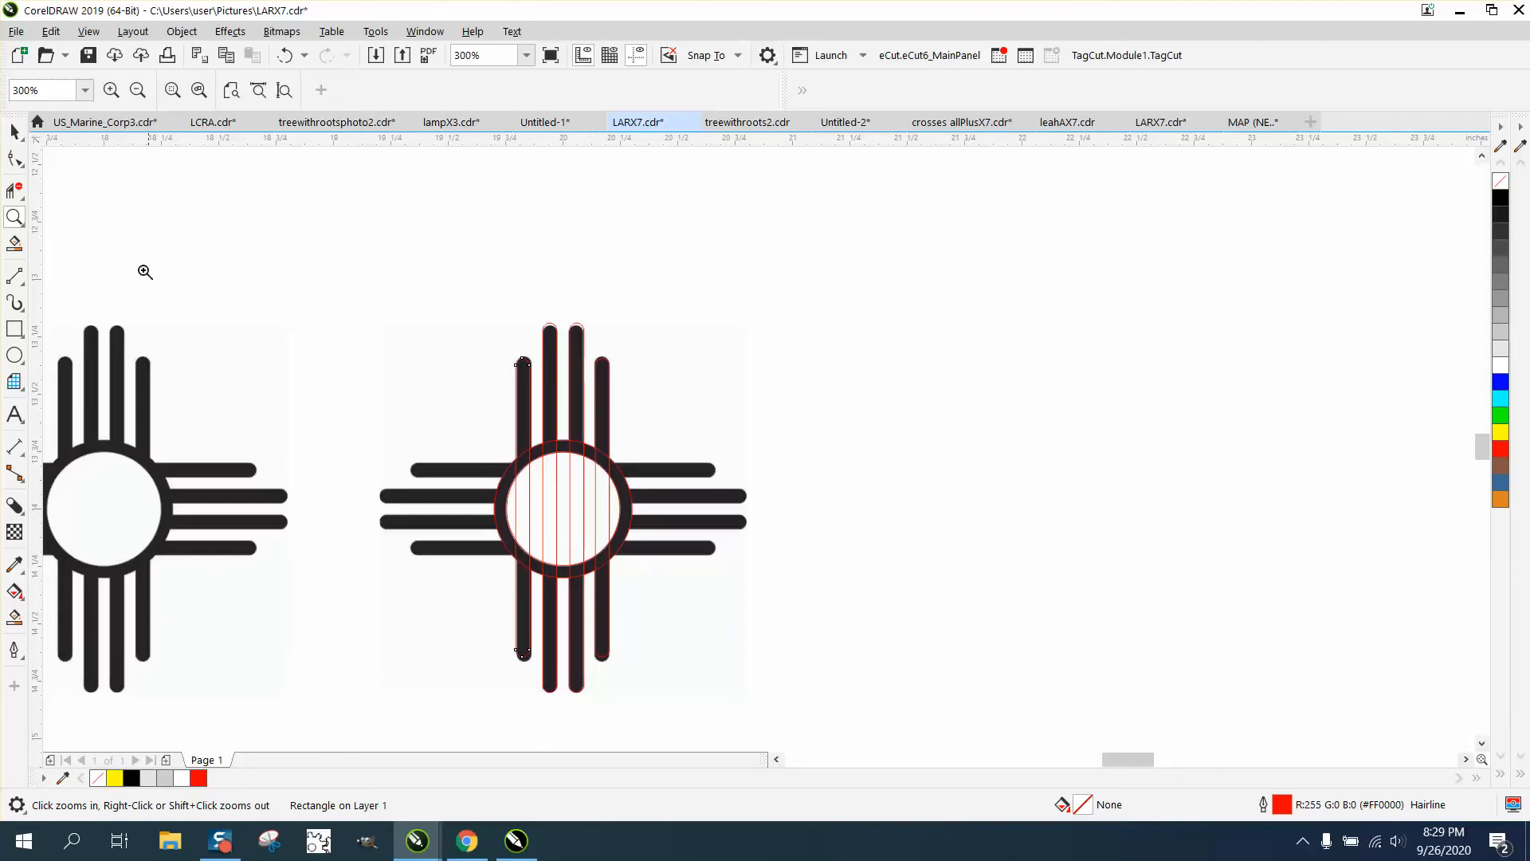
{"action": "left_click", "coordinate": [14, 133]}
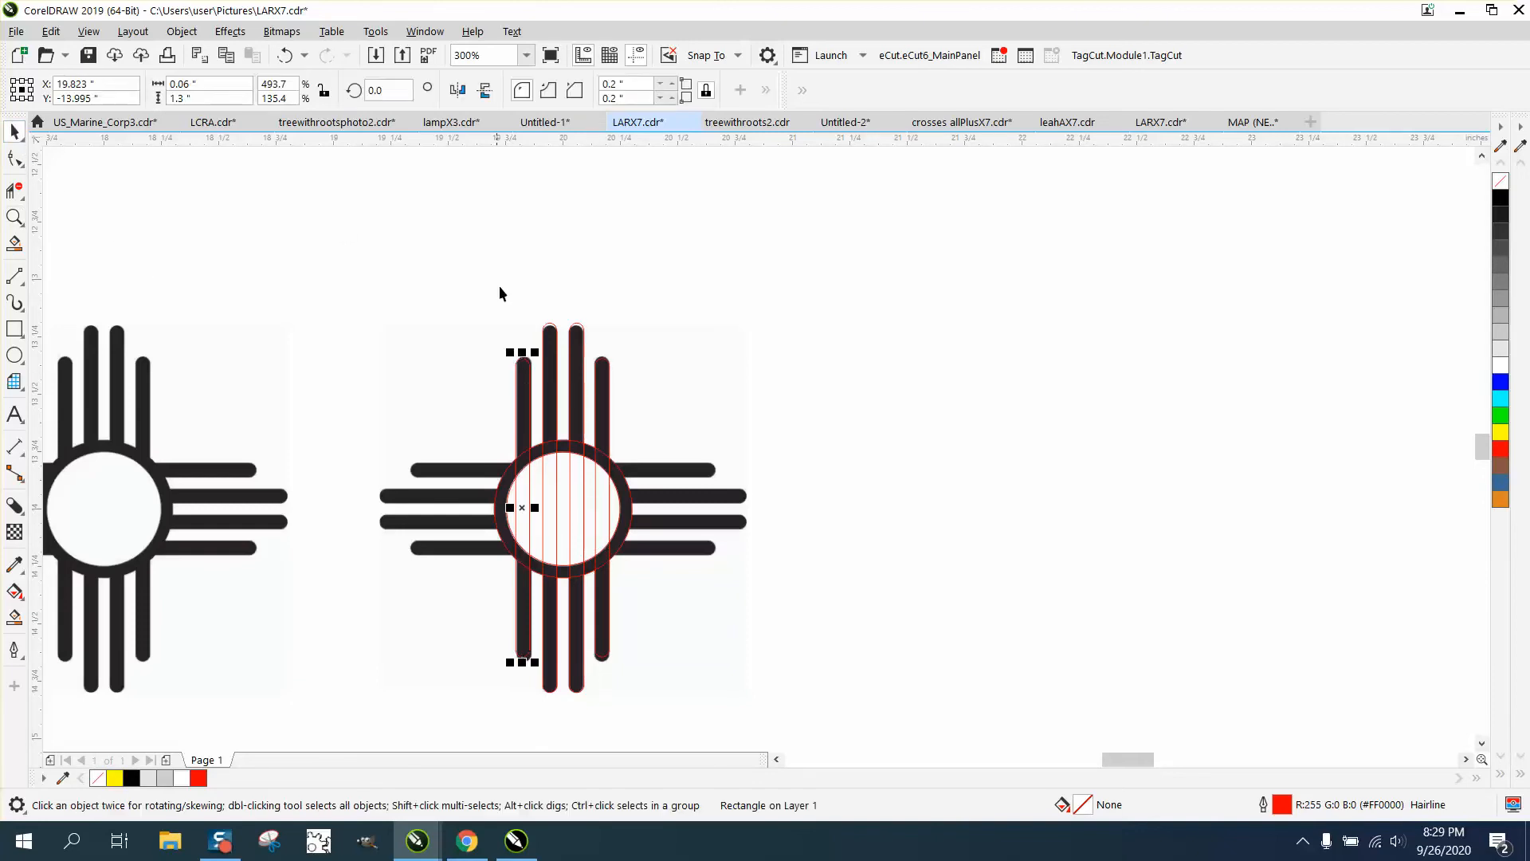
Shift the sun bitmap 2 inches right, off the red outlines
{"action": "left_click", "coordinate": [692, 477]}
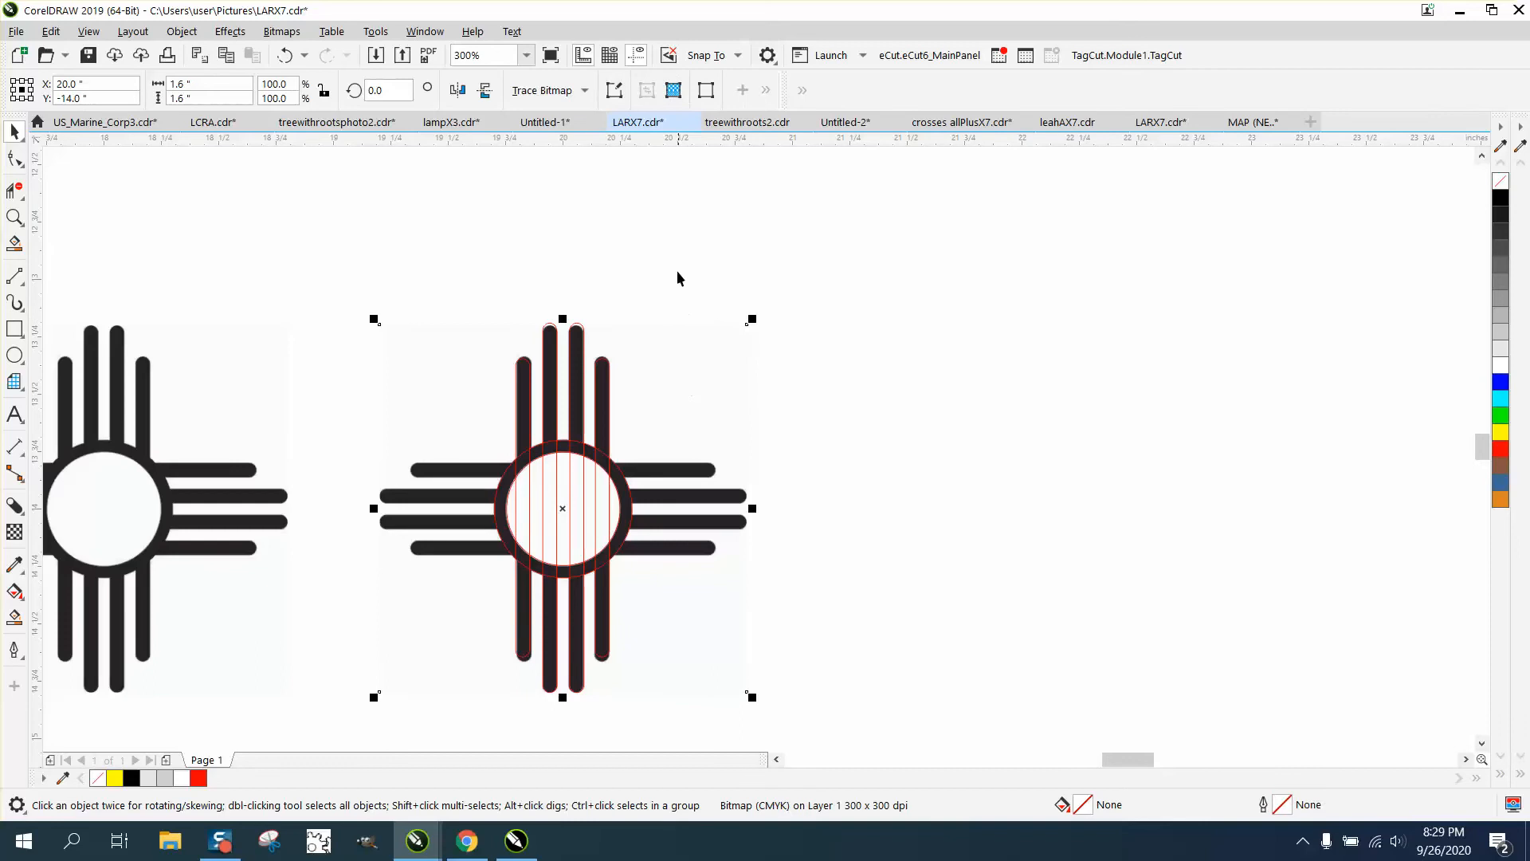
{"action": "left_click", "coordinate": [634, 223]}
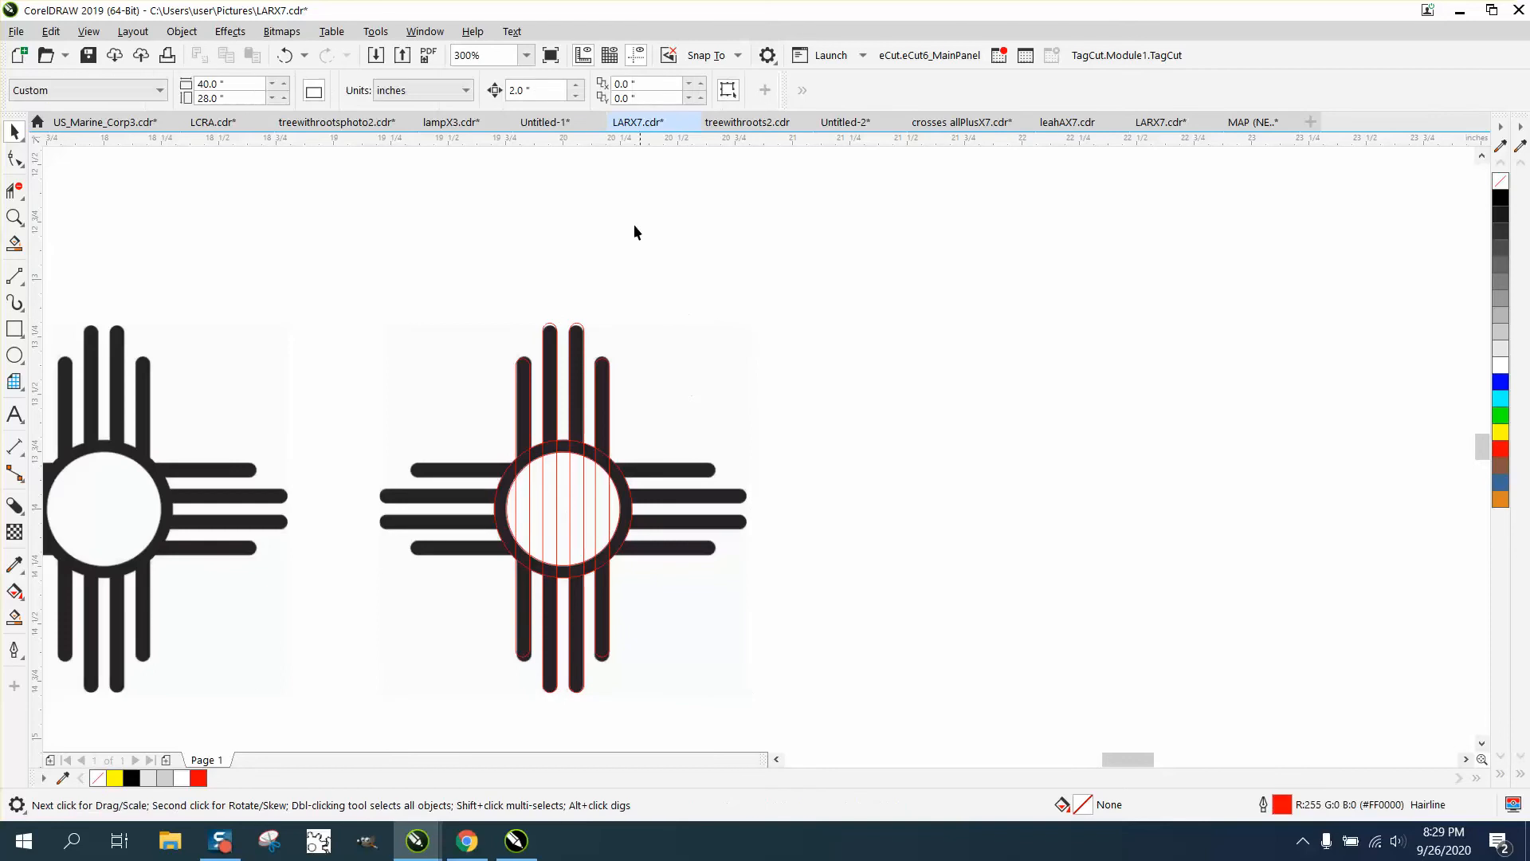
{"action": "left_click", "coordinate": [699, 479]}
{"action": "key", "text": "Right"}
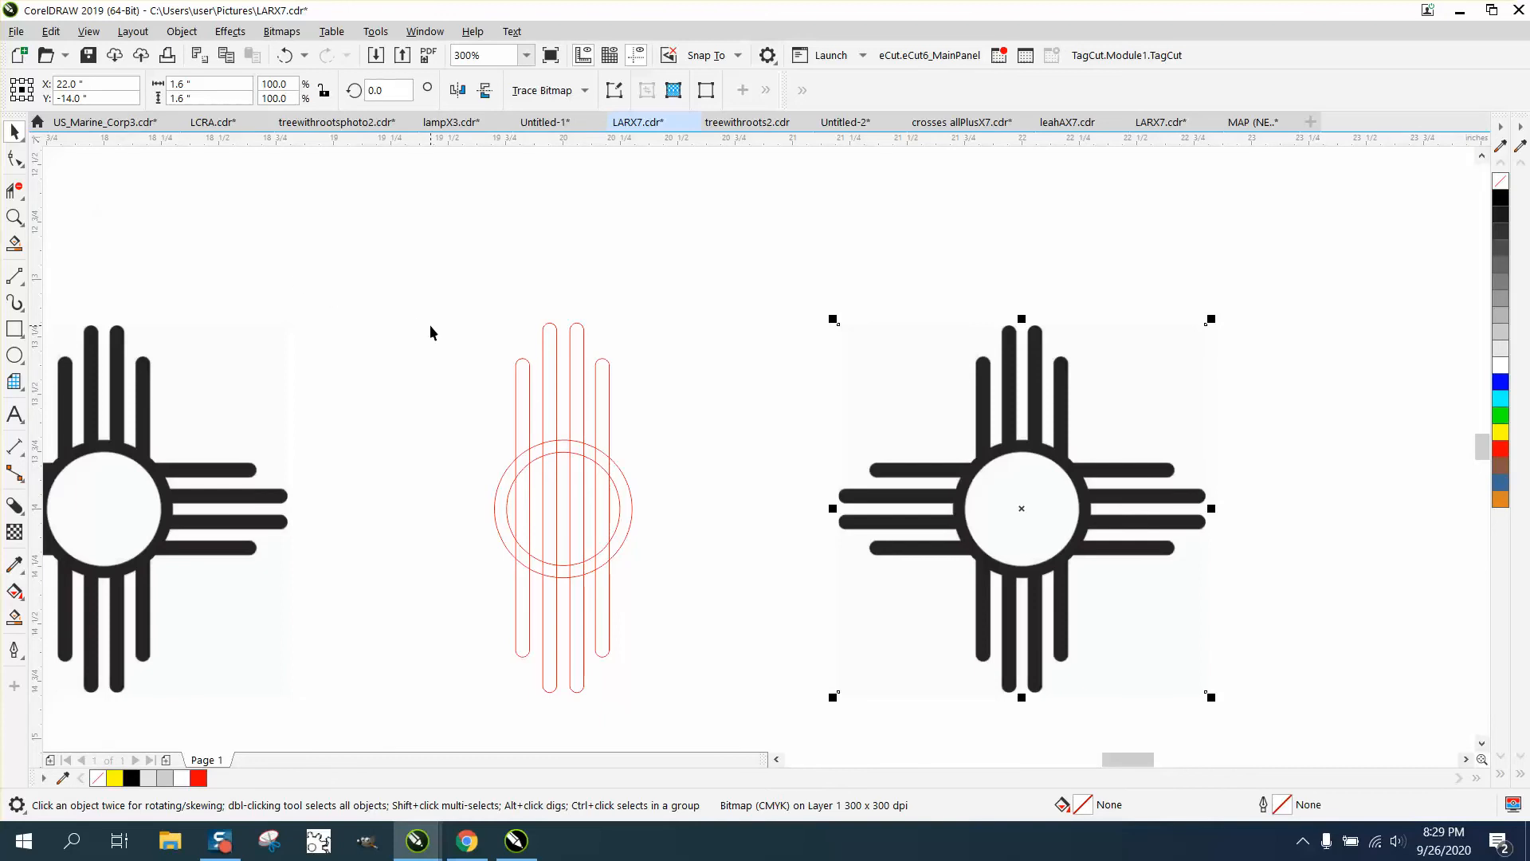
Group the four vertical bar outlines and rotate a copy by 90 degrees
{"action": "left_click_drag", "start_coordinate": [429, 324], "coordinate": [649, 409]}
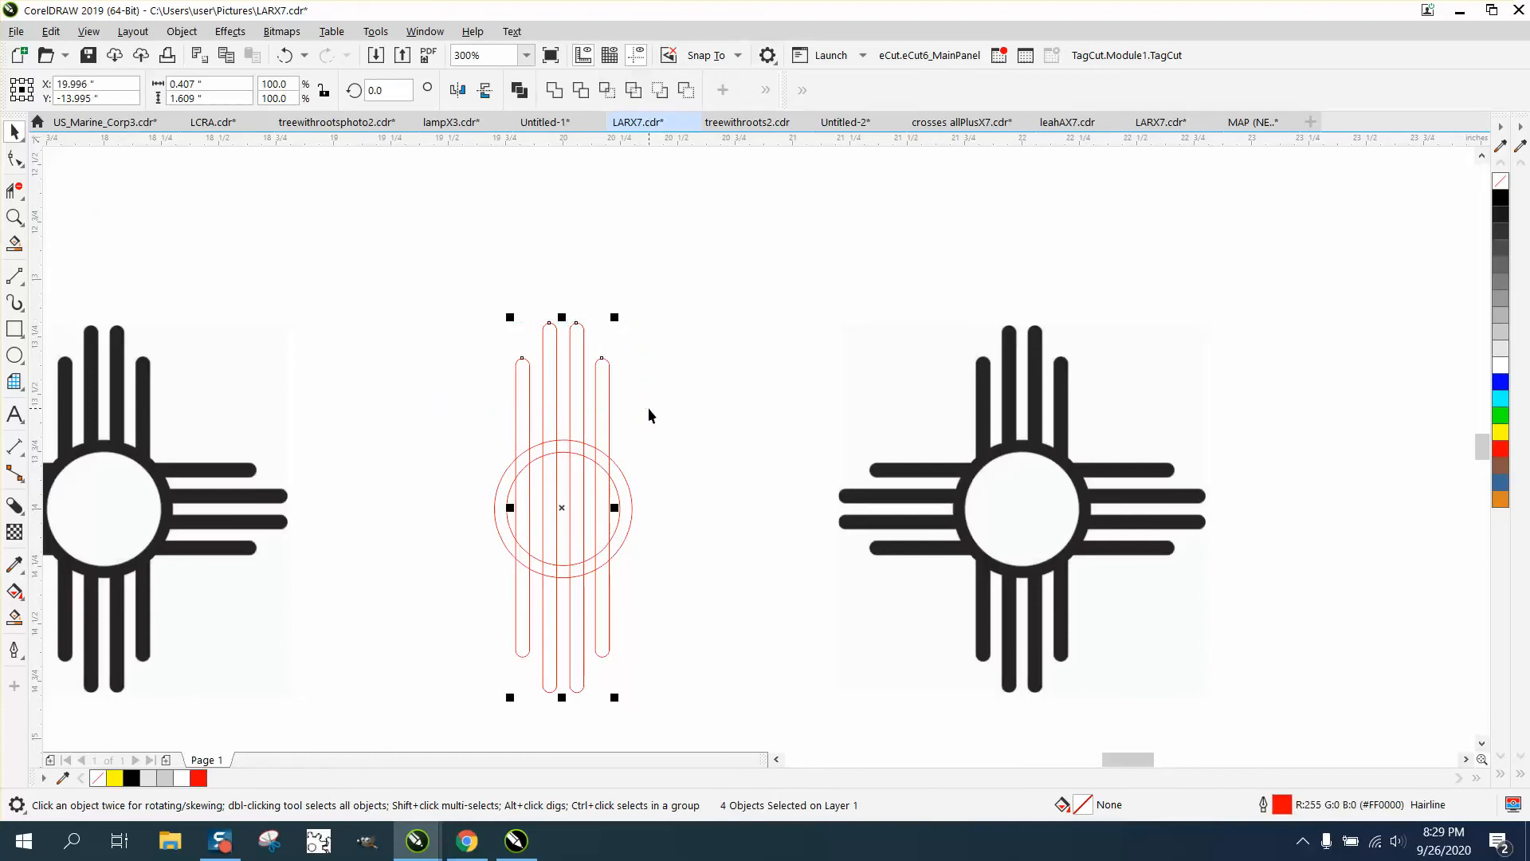
{"action": "key", "text": "ctrl+g"}
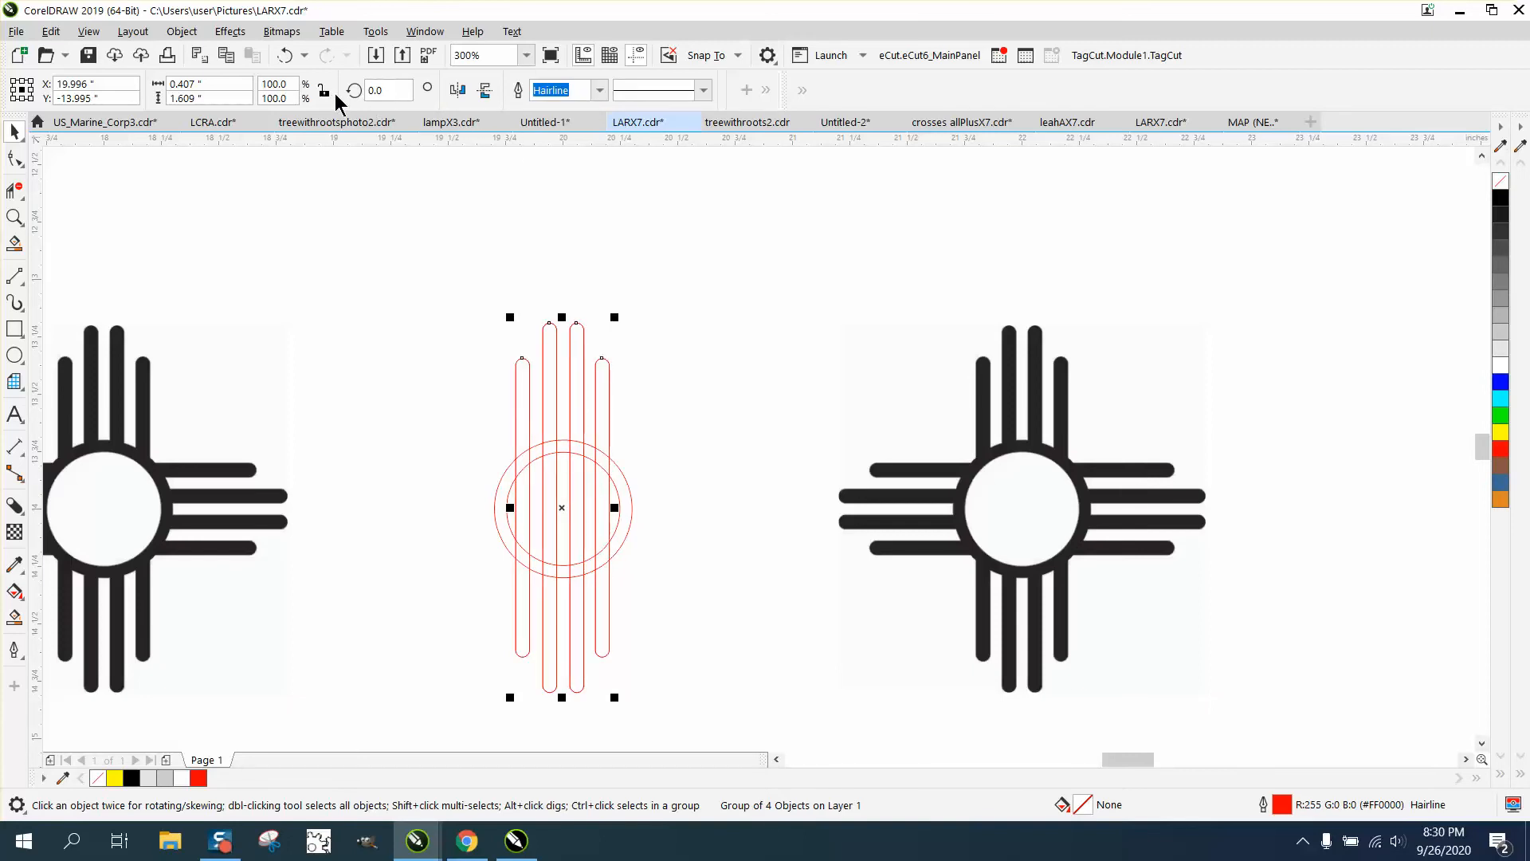
{"action": "left_click", "coordinate": [387, 90]}
{"action": "type", "text": "90"}
{"action": "key", "text": "Return"}
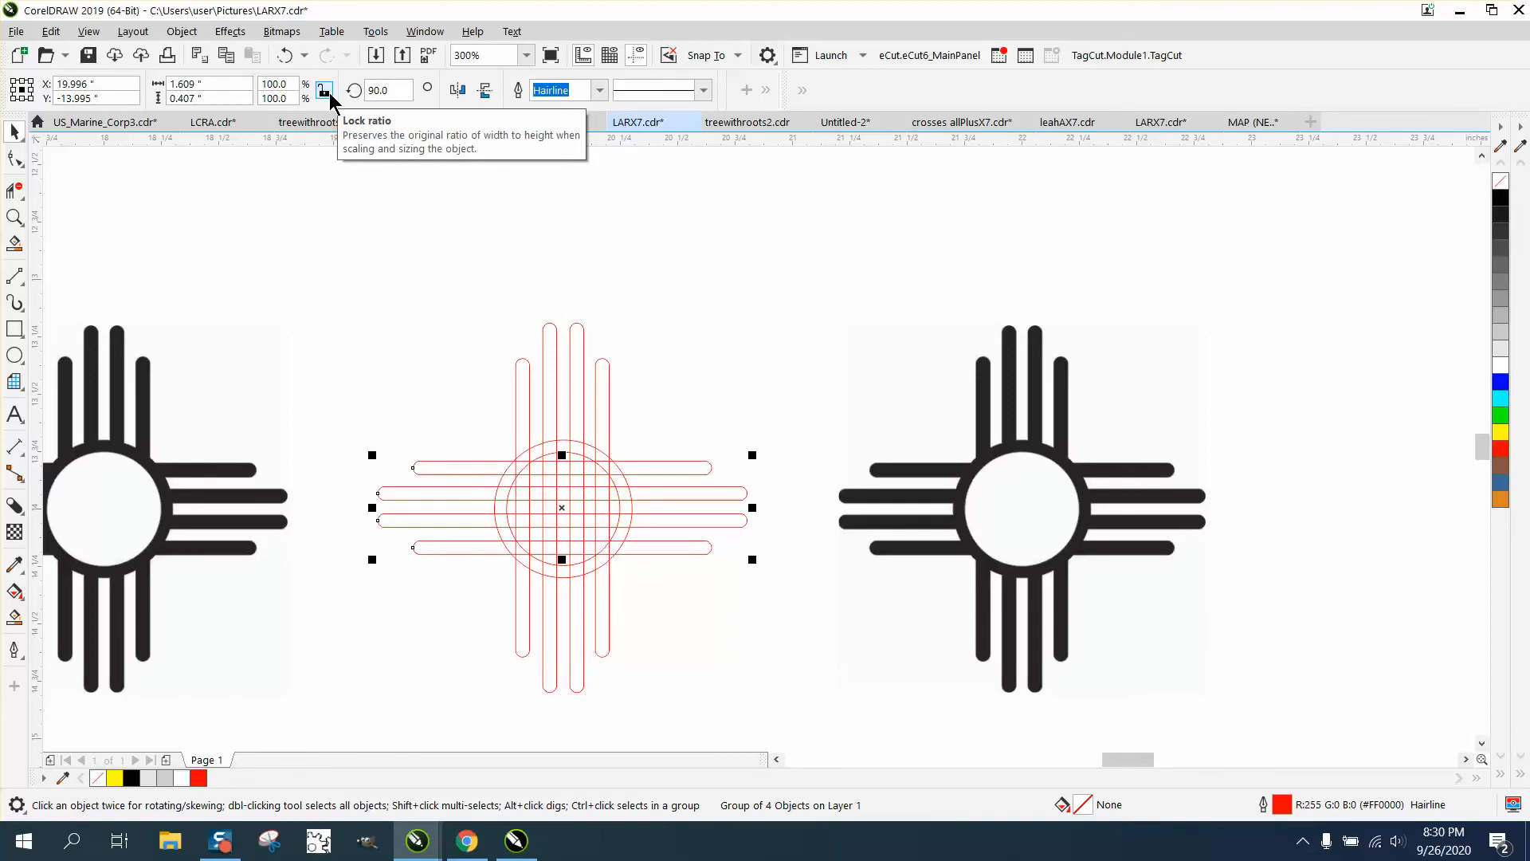
{"action": "left_click", "coordinate": [652, 264]}
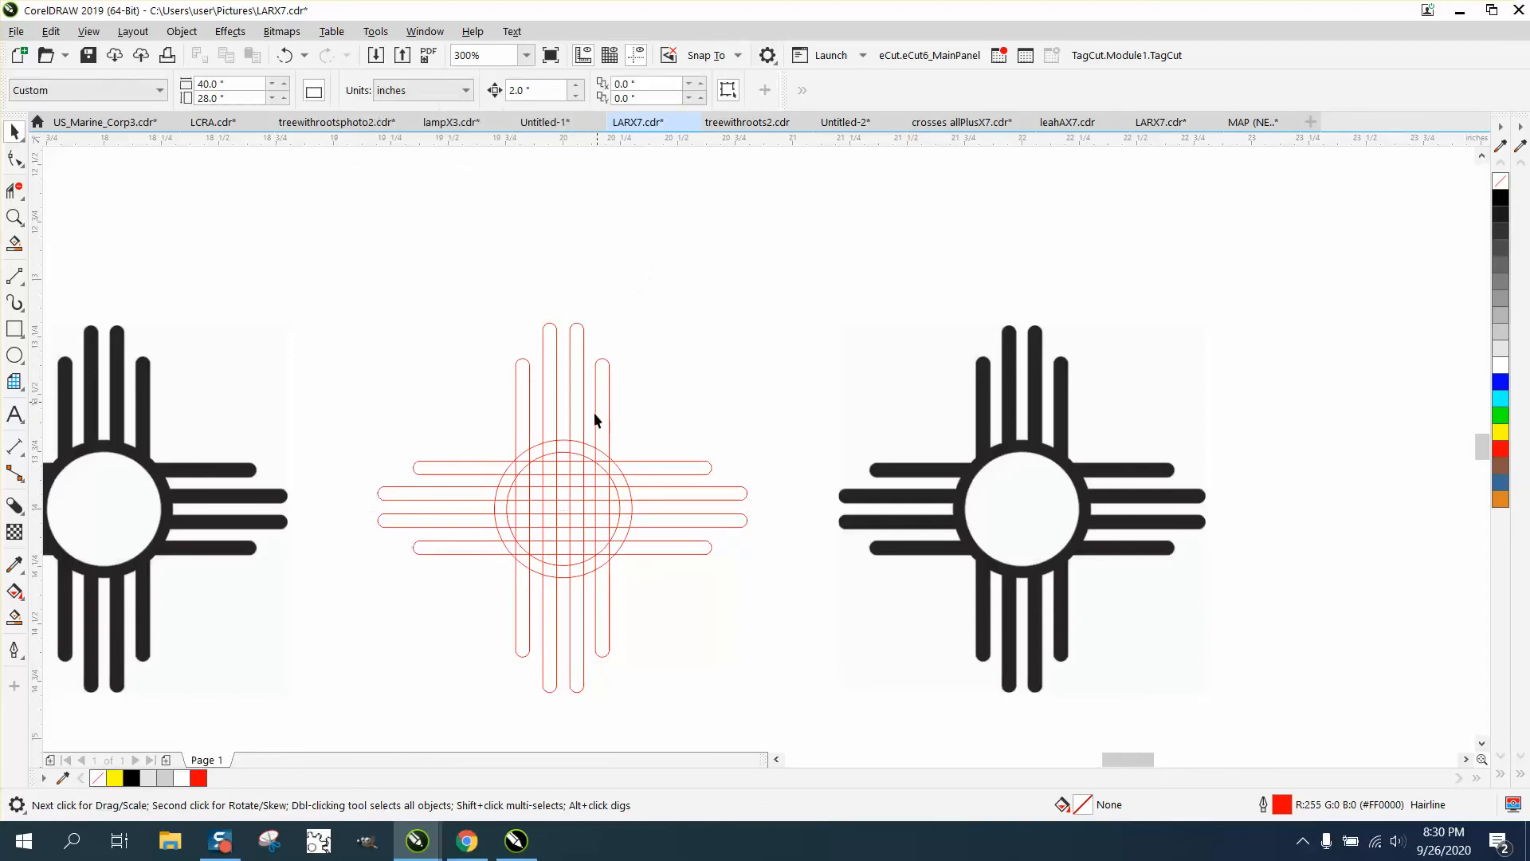
Move the inner circle 2" aside, weld the remaining red outlines, then move the circle 2" back
{"action": "left_click", "coordinate": [577, 456]}
{"action": "left_click", "coordinate": [707, 384]}
{"action": "left_click", "coordinate": [621, 510]}
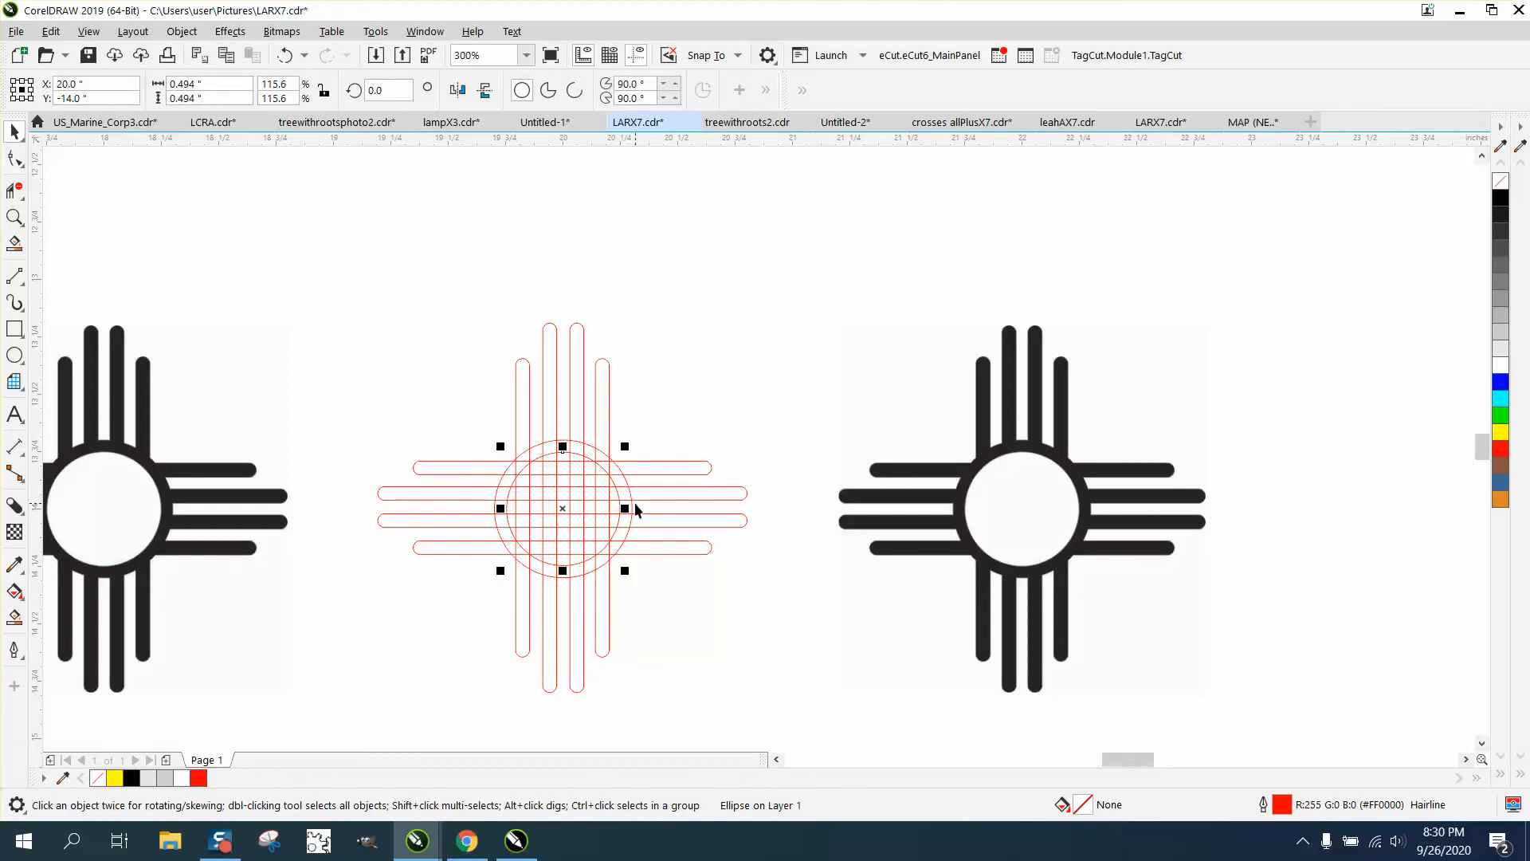
{"action": "key", "text": "Right"}
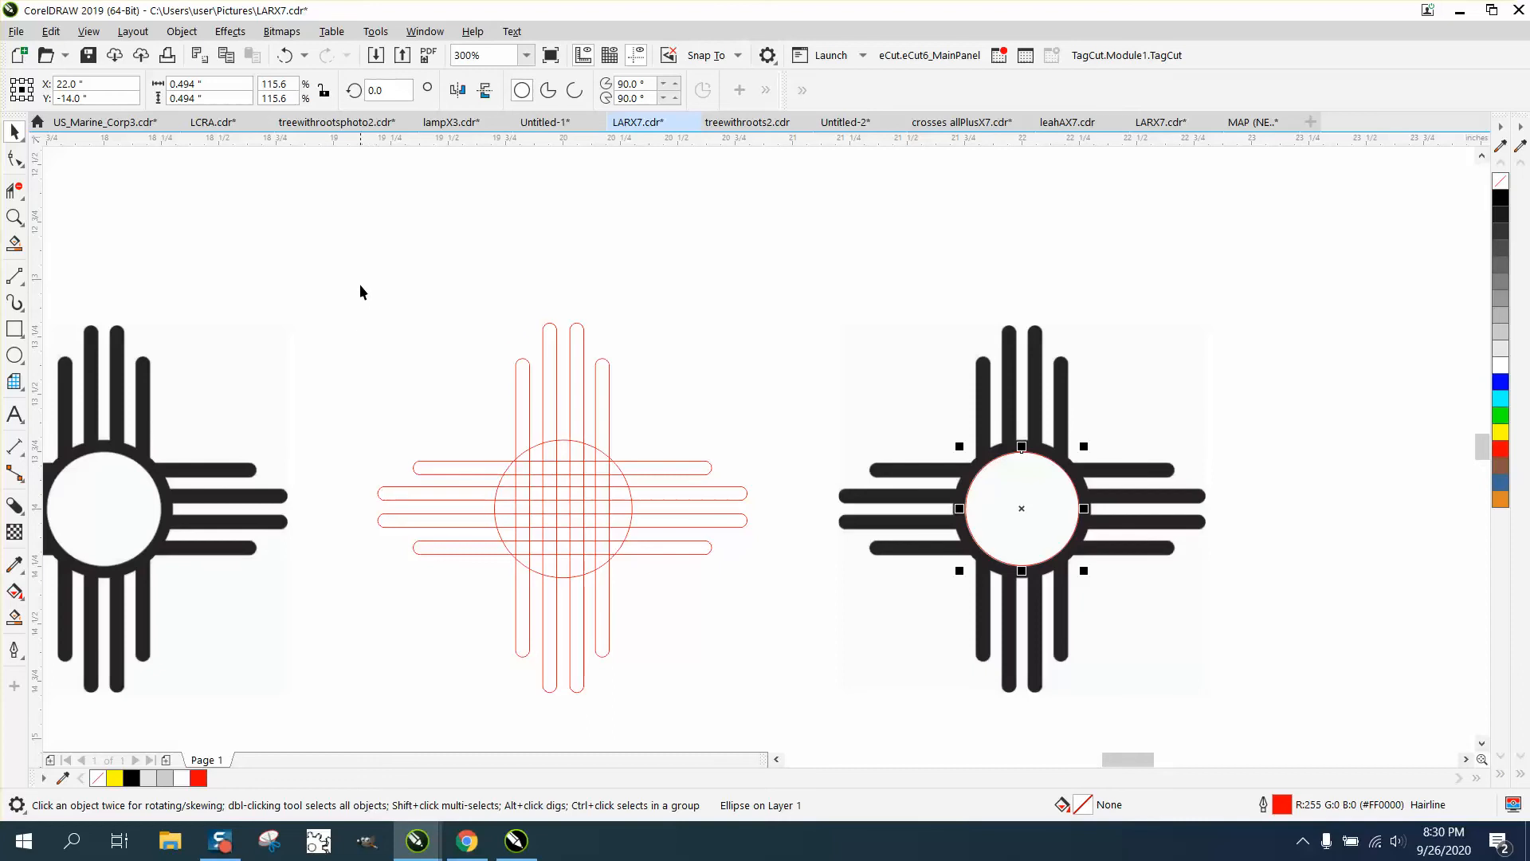
{"action": "left_click_drag", "start_coordinate": [354, 301], "coordinate": [796, 738]}
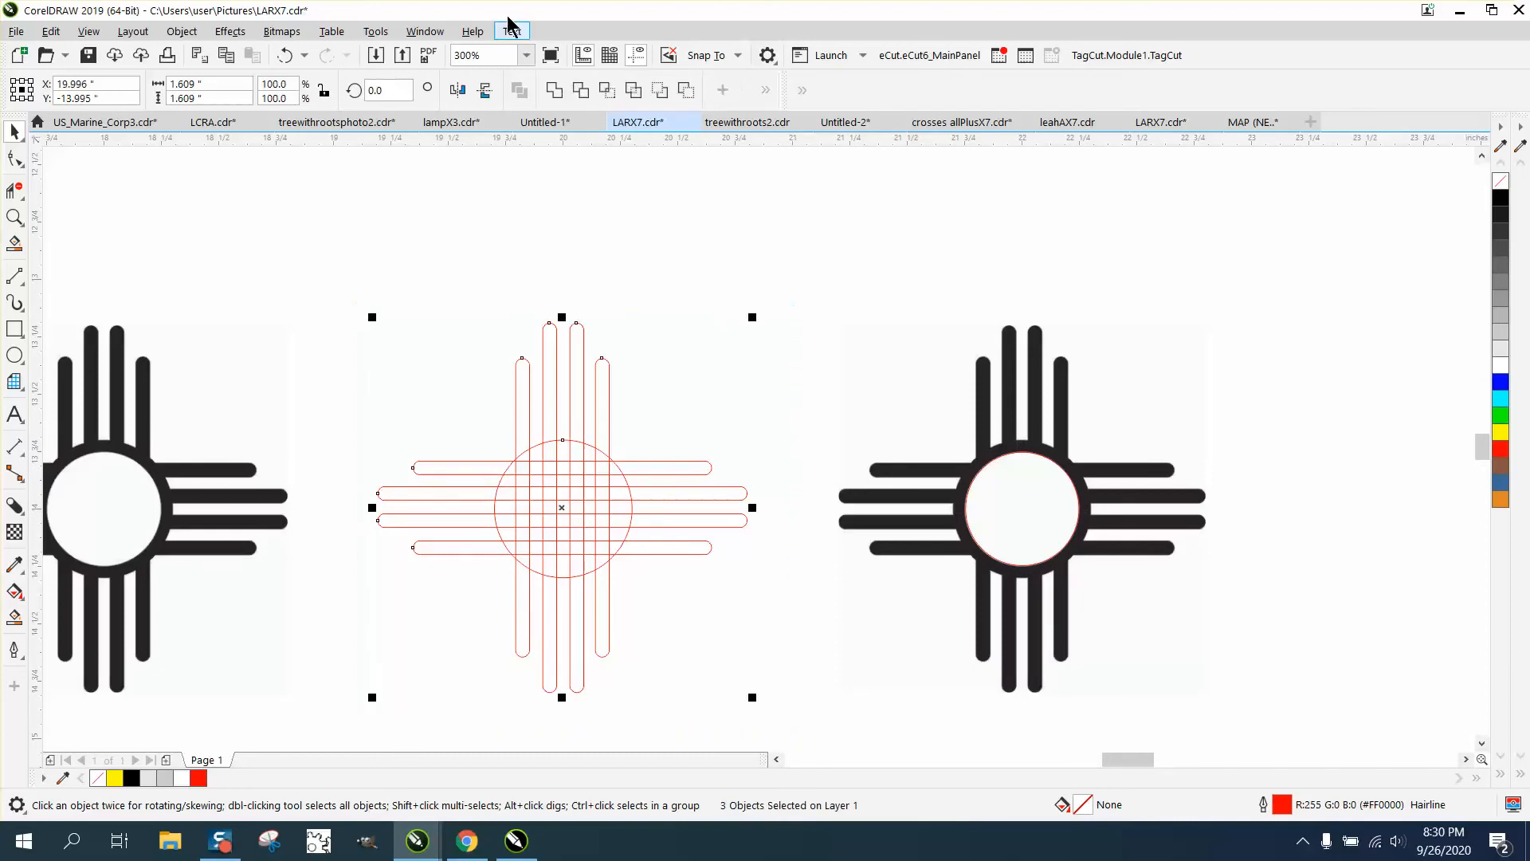
{"action": "left_click", "coordinate": [554, 90]}
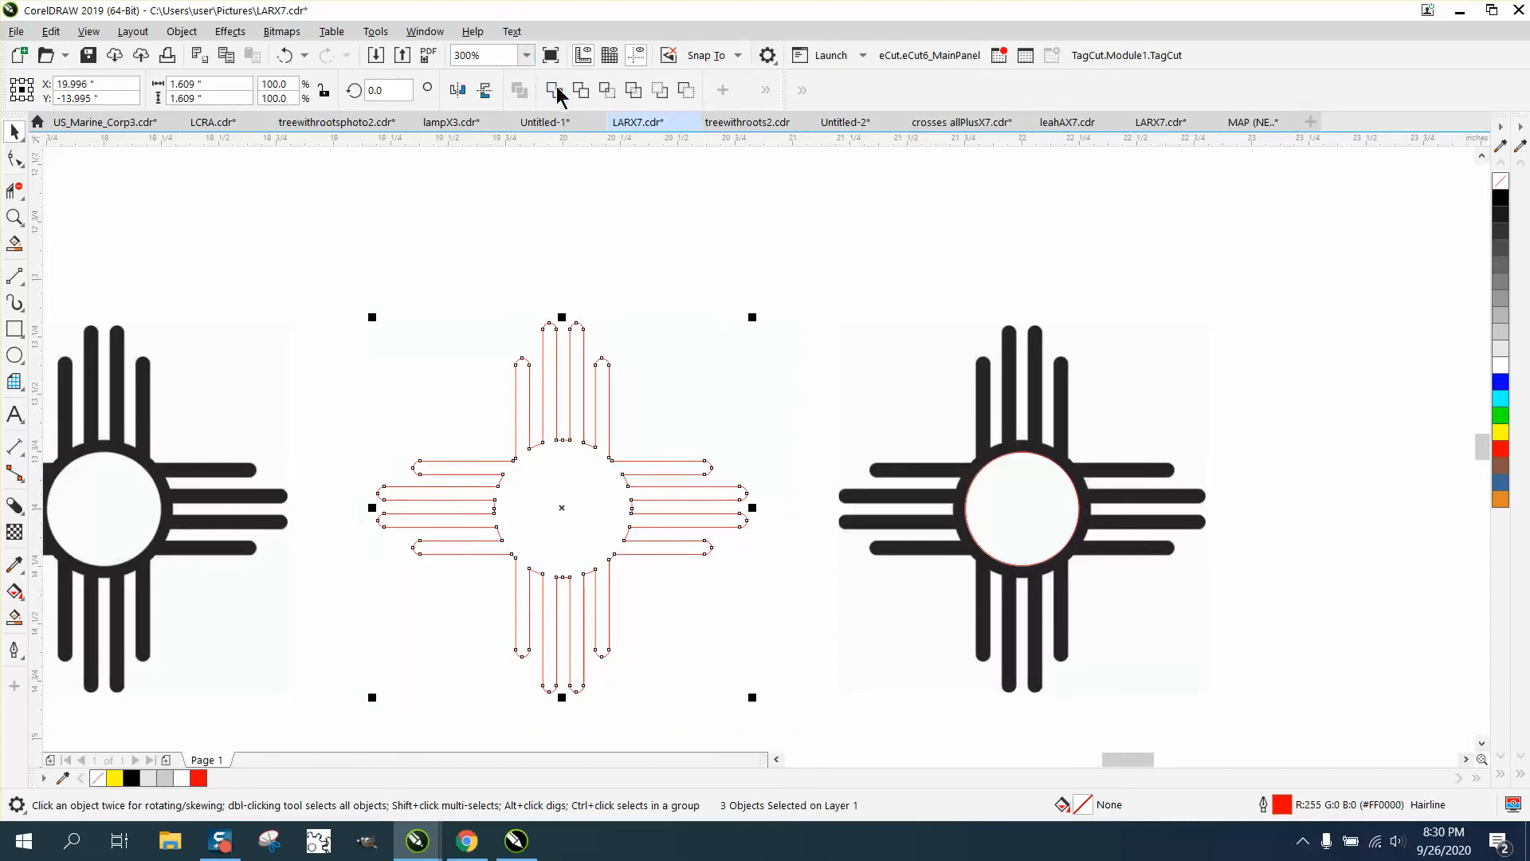
{"action": "left_click", "coordinate": [1019, 455]}
{"action": "key", "text": "Left"}
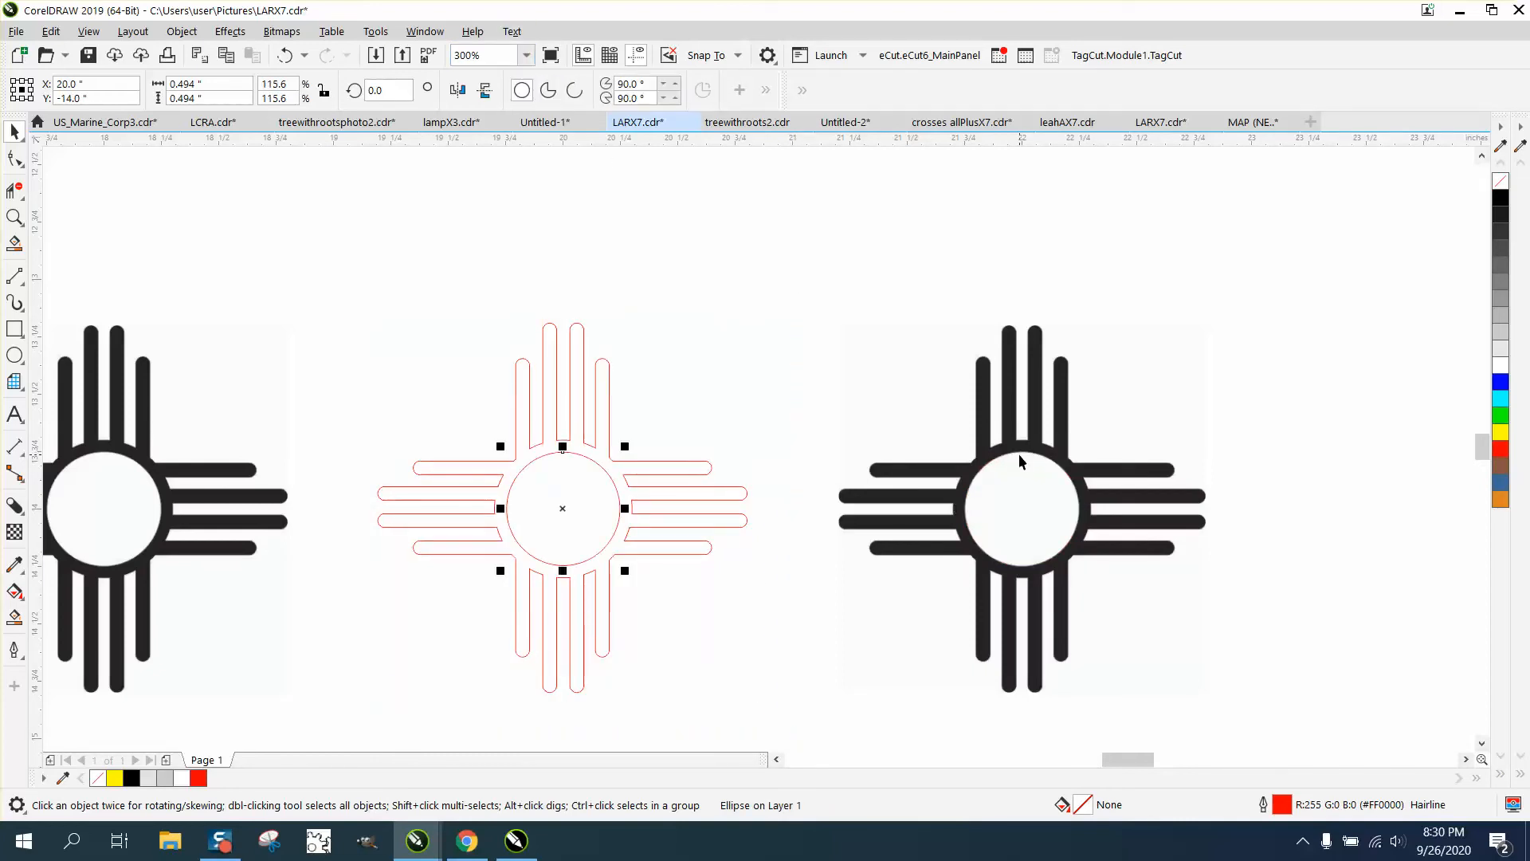
{"action": "left_click", "coordinate": [14, 616]}
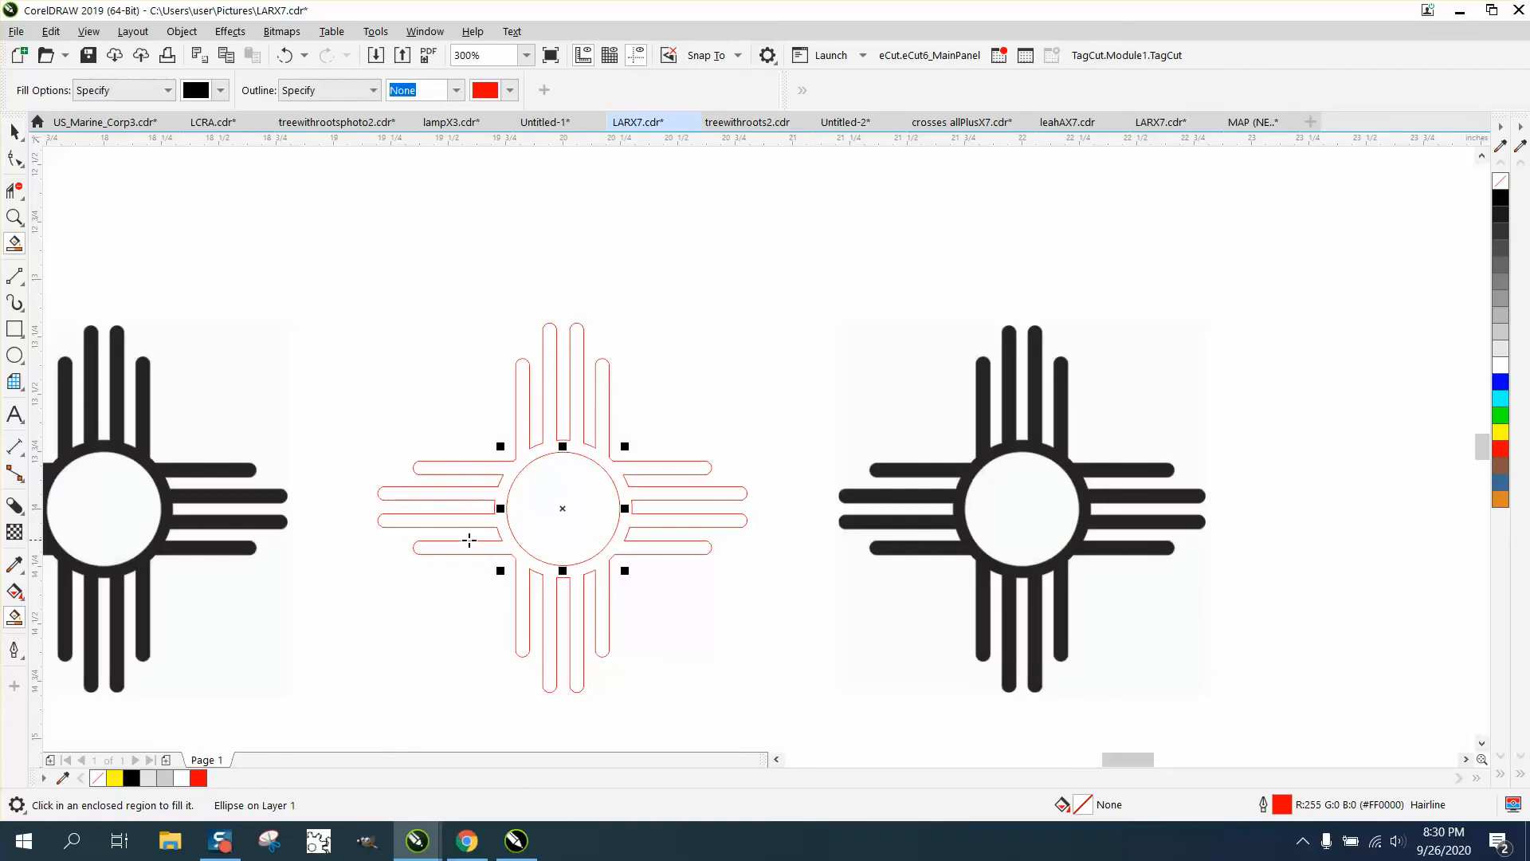
Apply a black Smart Fill inside the sun, then undo it to restore the bare outlines
{"action": "left_click", "coordinate": [505, 546]}
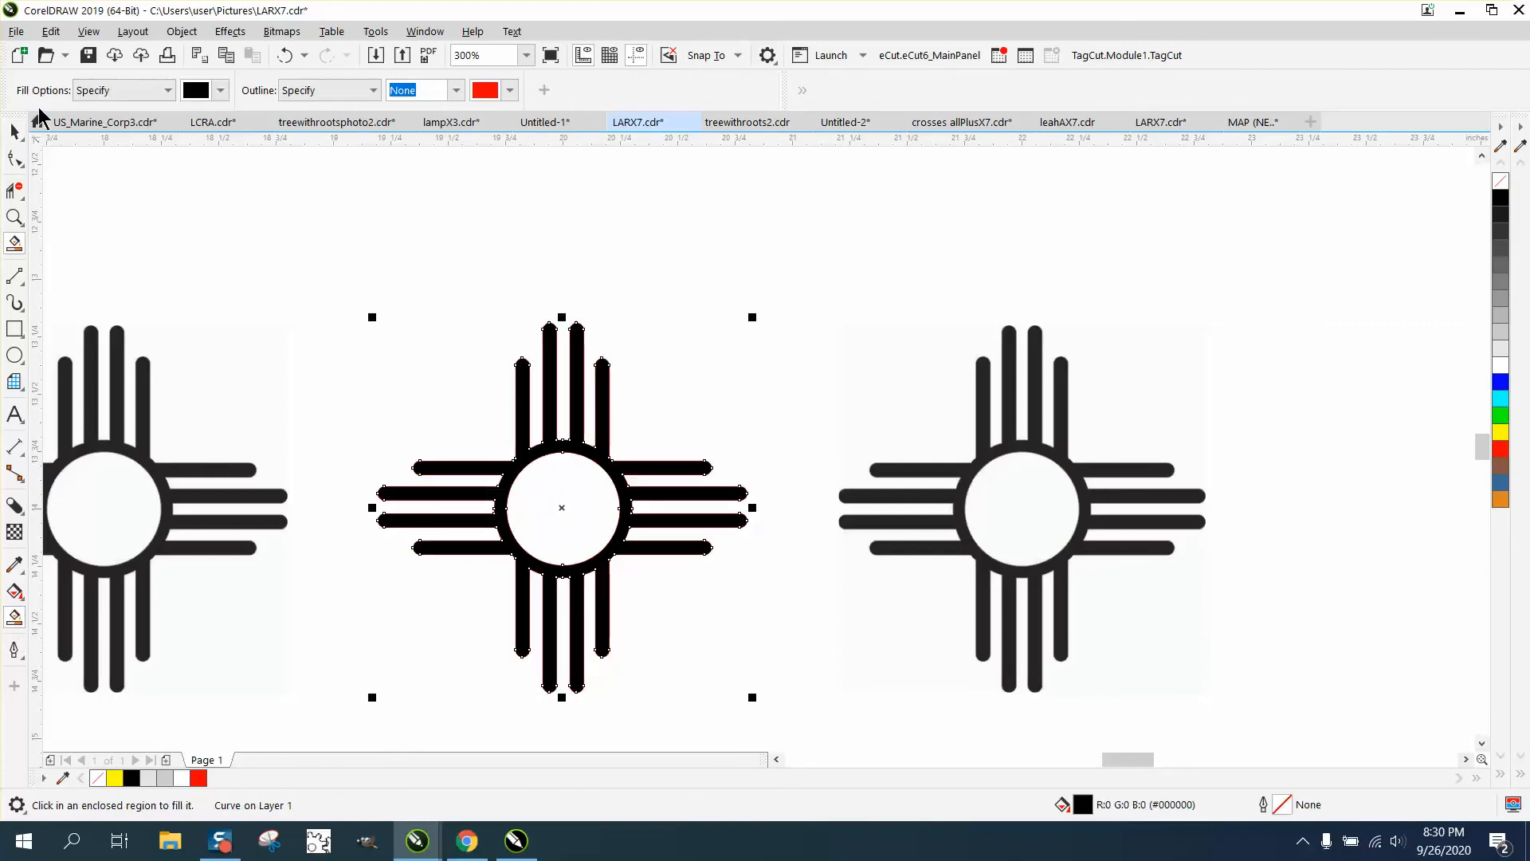
{"action": "left_click", "coordinate": [15, 131]}
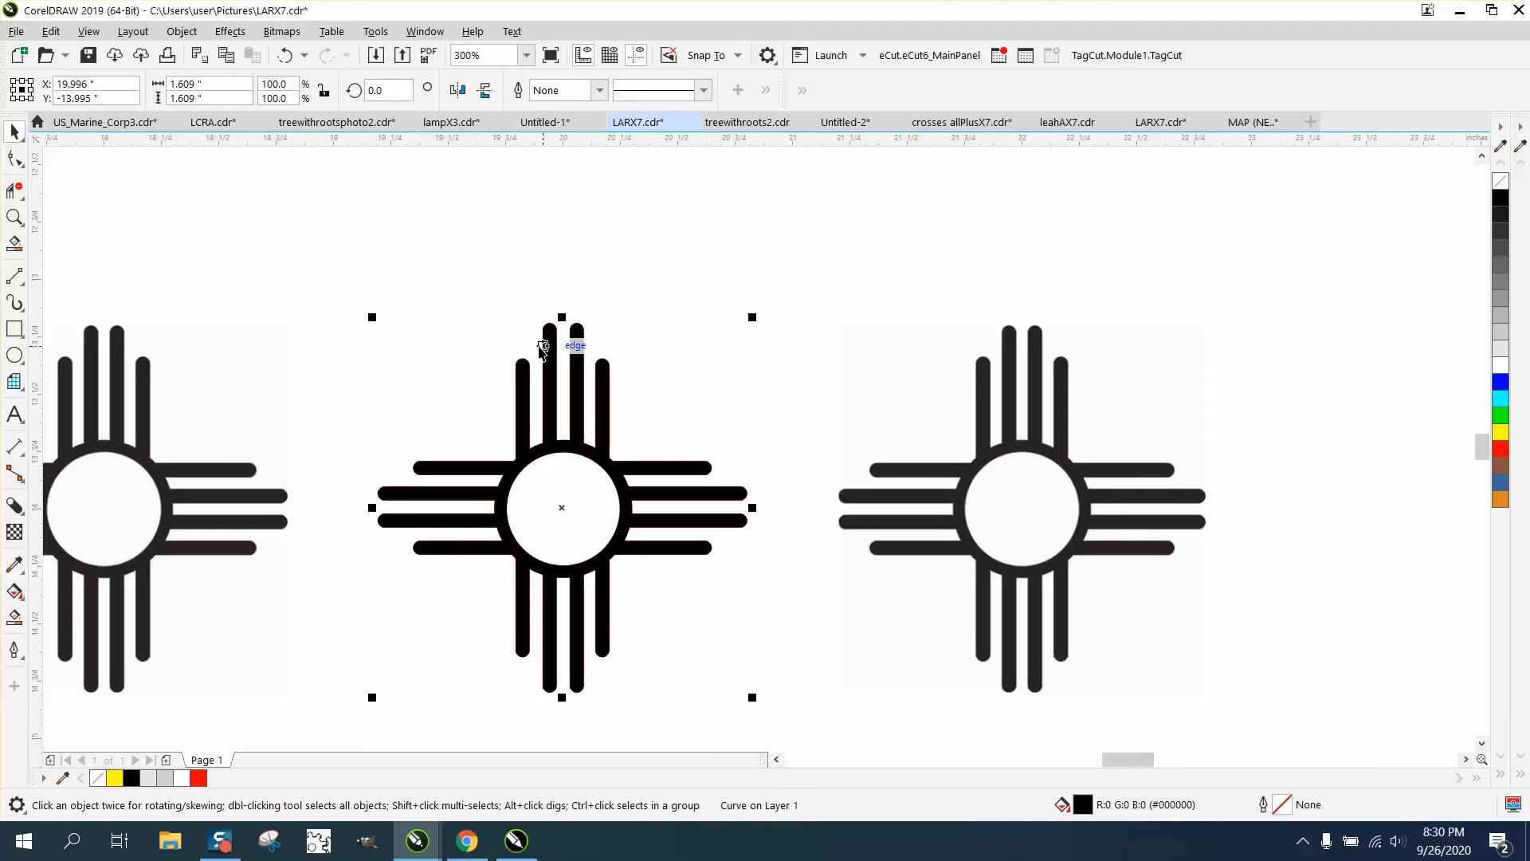
{"action": "left_click", "coordinate": [284, 60]}
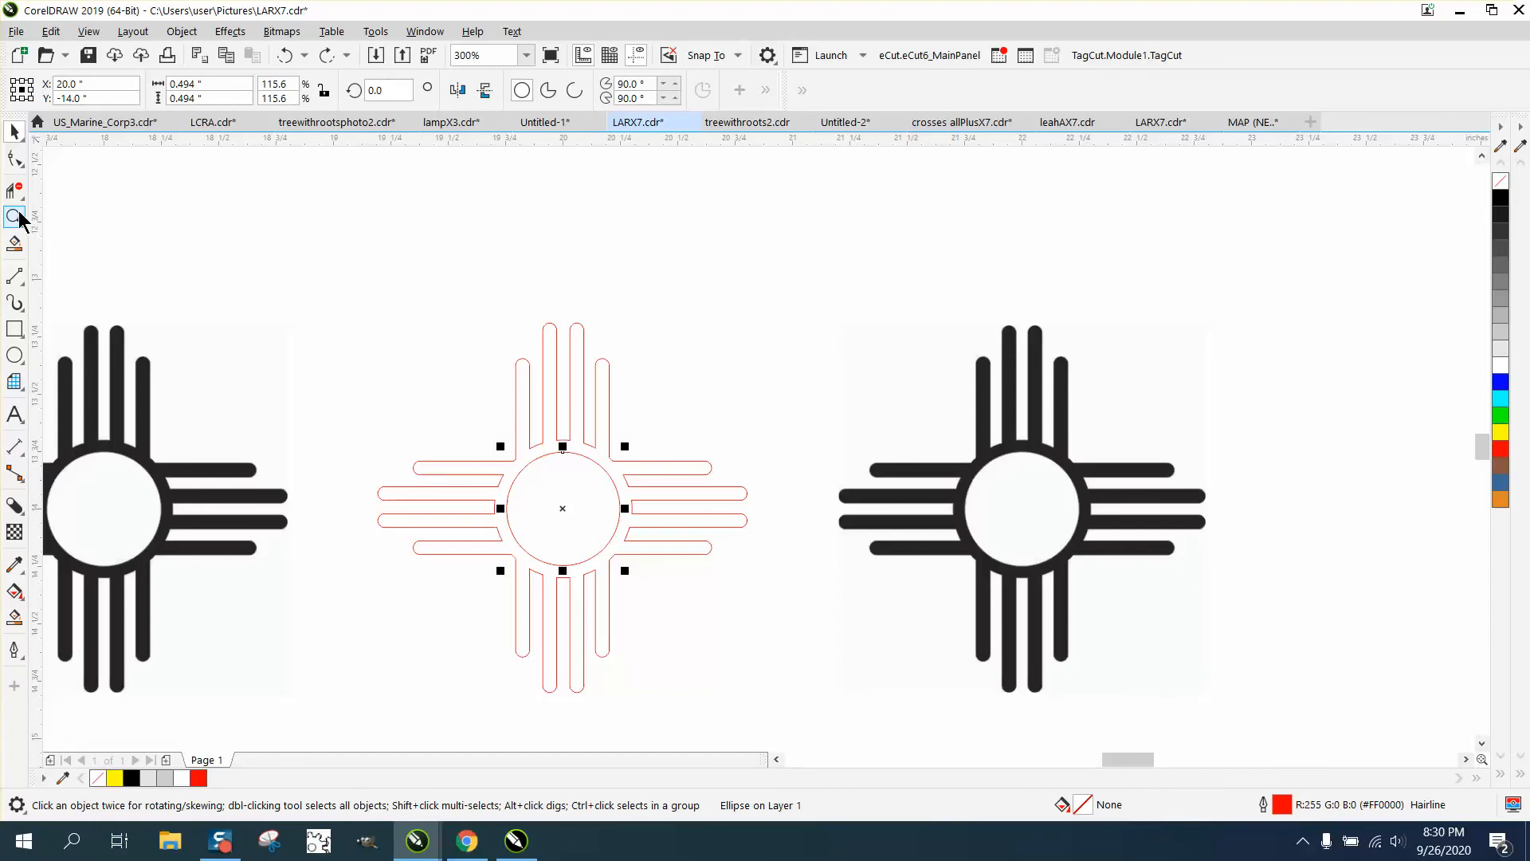
Draw a rectangle bridging the two middle top rays and trim the overlapping segments inside it
{"action": "left_click", "coordinate": [14, 217]}
{"action": "left_click_drag", "start_coordinate": [507, 292], "coordinate": [646, 380]}
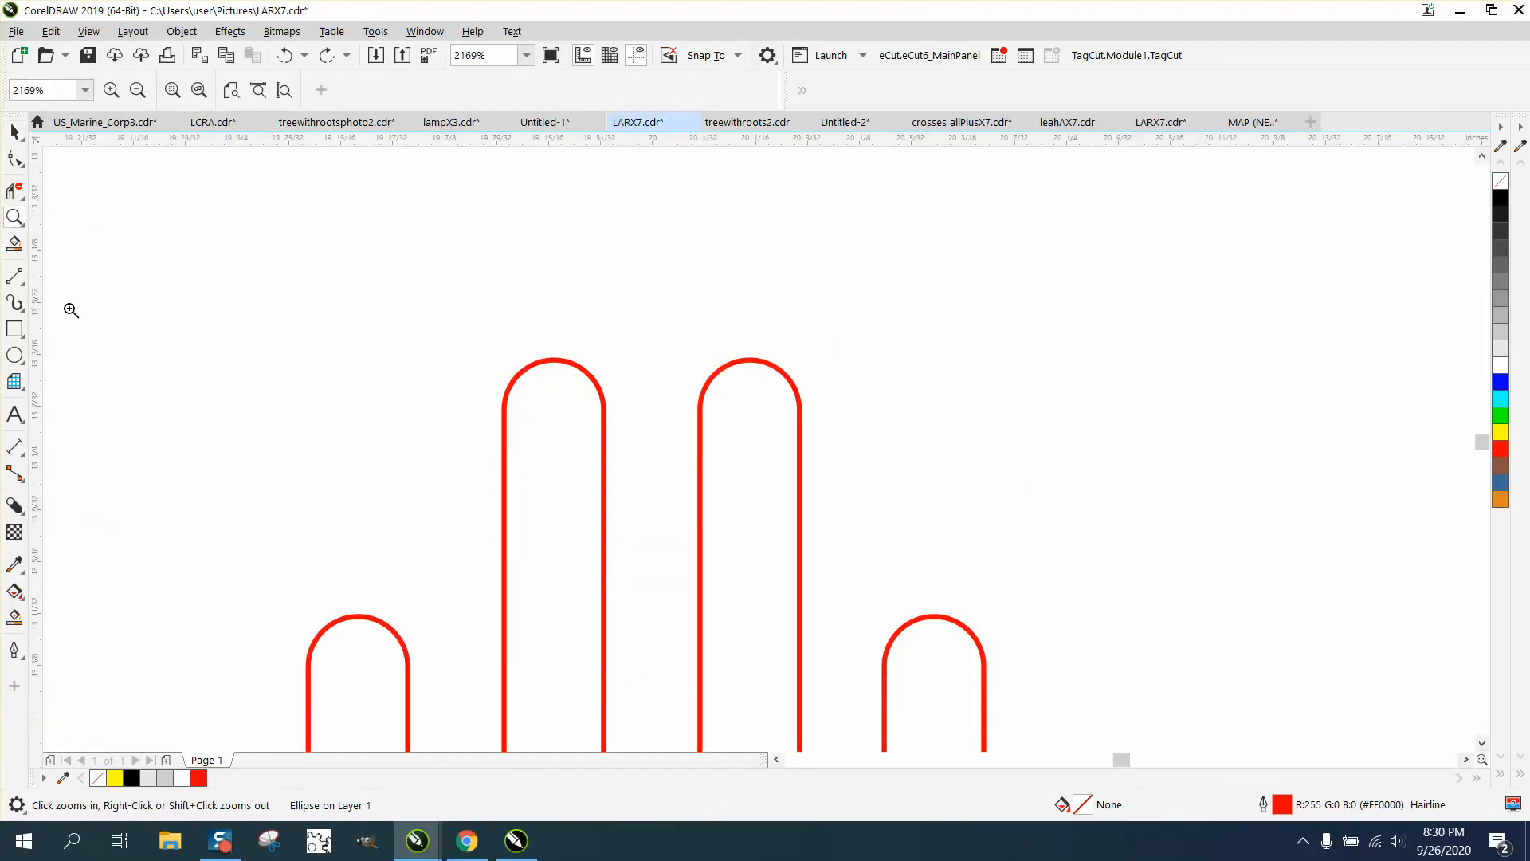
{"action": "left_click", "coordinate": [14, 328]}
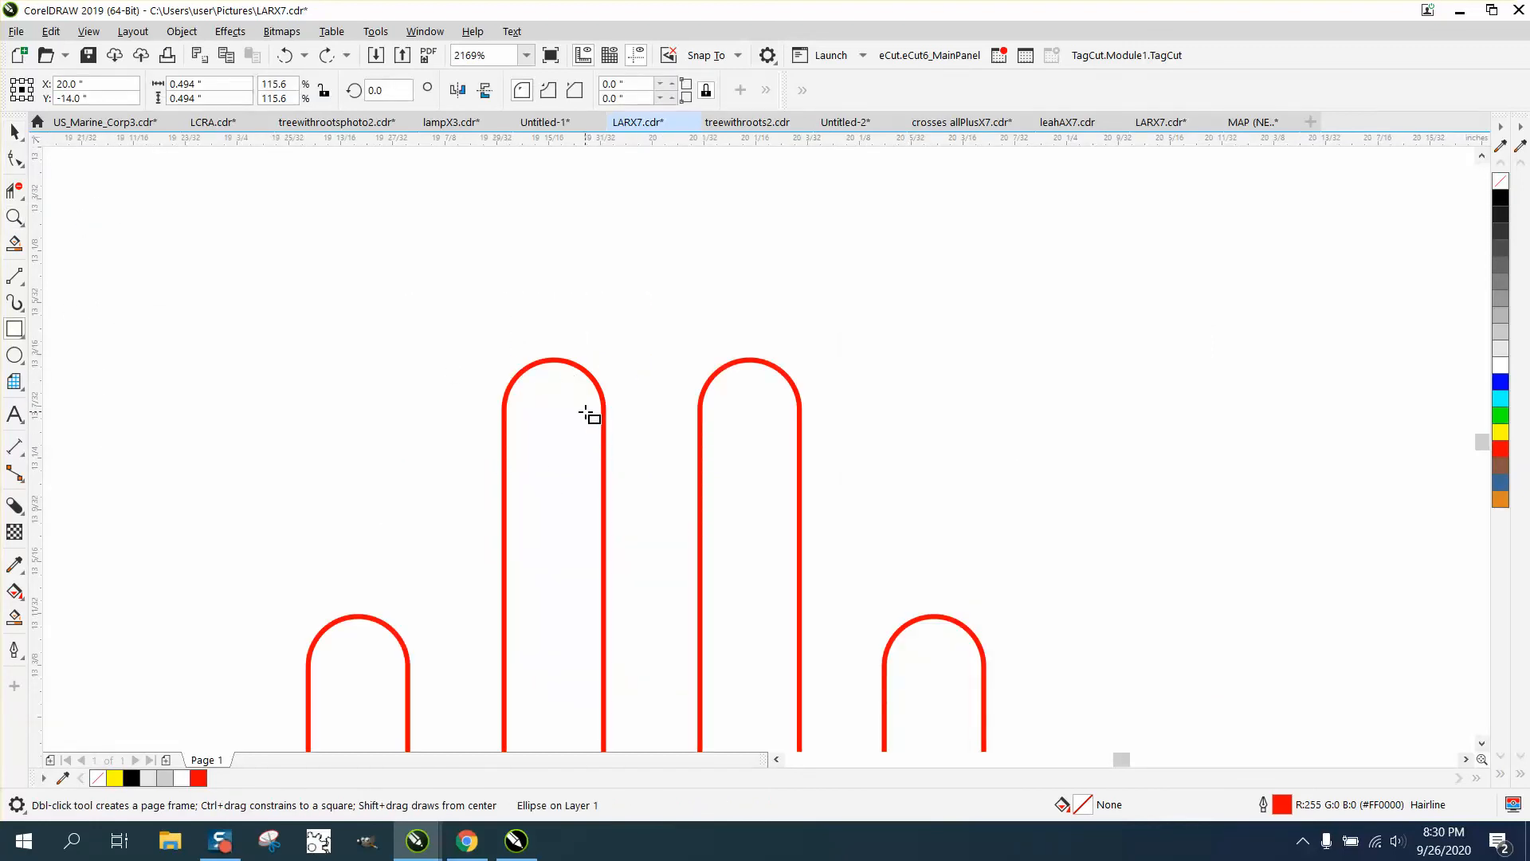
{"action": "mouse_move", "coordinate": [586, 413]}
{"action": "left_mouse_down"}
{"action": "mouse_move", "coordinate": [629, 478]}
{"action": "mouse_move", "coordinate": [714, 484]}
{"action": "left_mouse_up"}
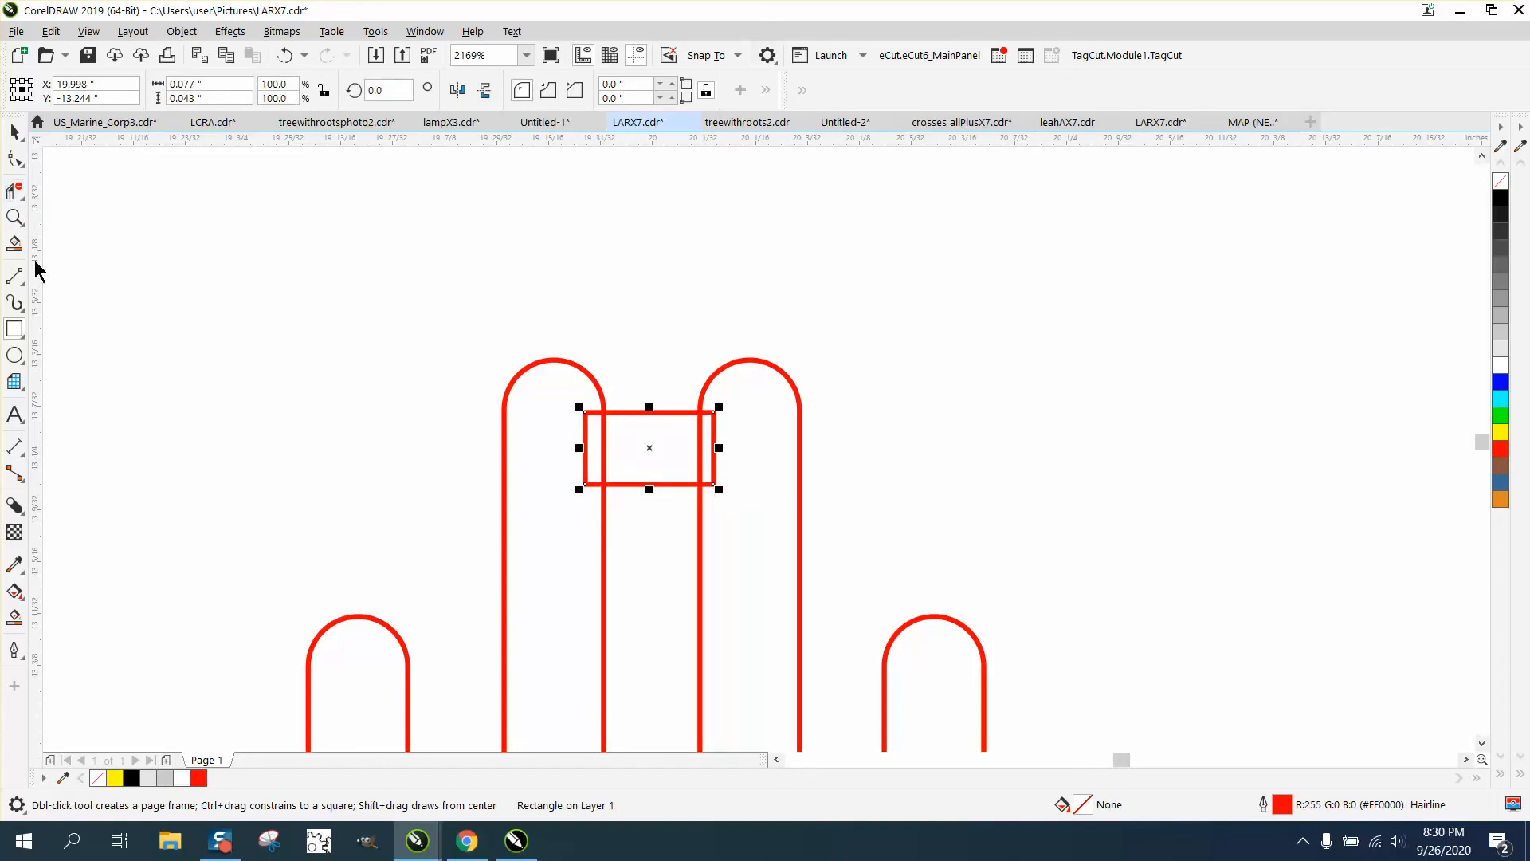
{"action": "left_click", "coordinate": [15, 190]}
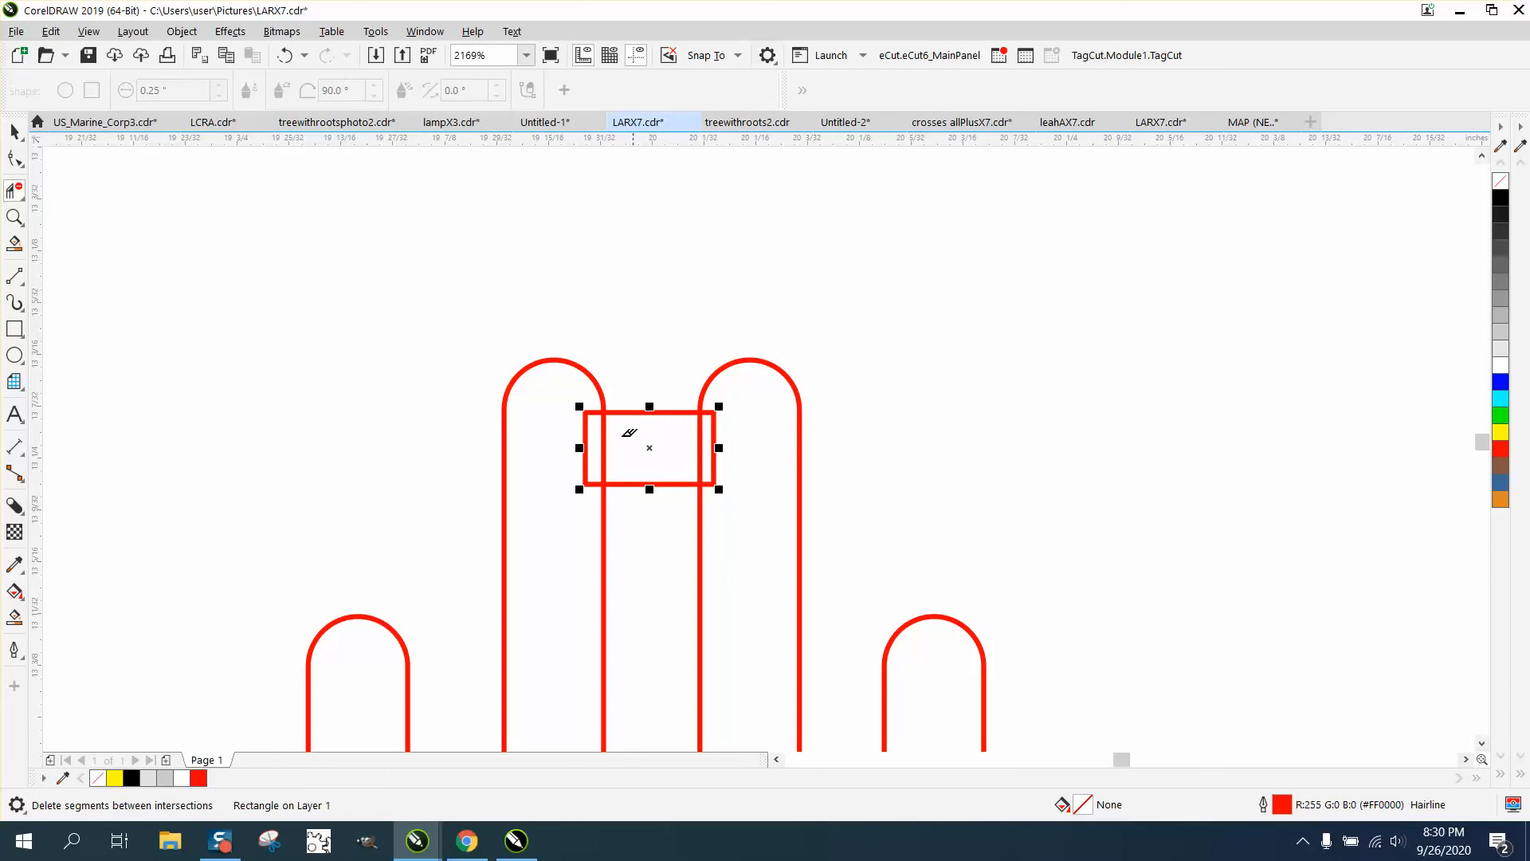
{"action": "left_click_drag", "start_coordinate": [577, 440], "coordinate": [758, 453]}
{"action": "scroll", "coordinate": [526, 418], "scroll_direction": "down", "scroll_amount": 5}
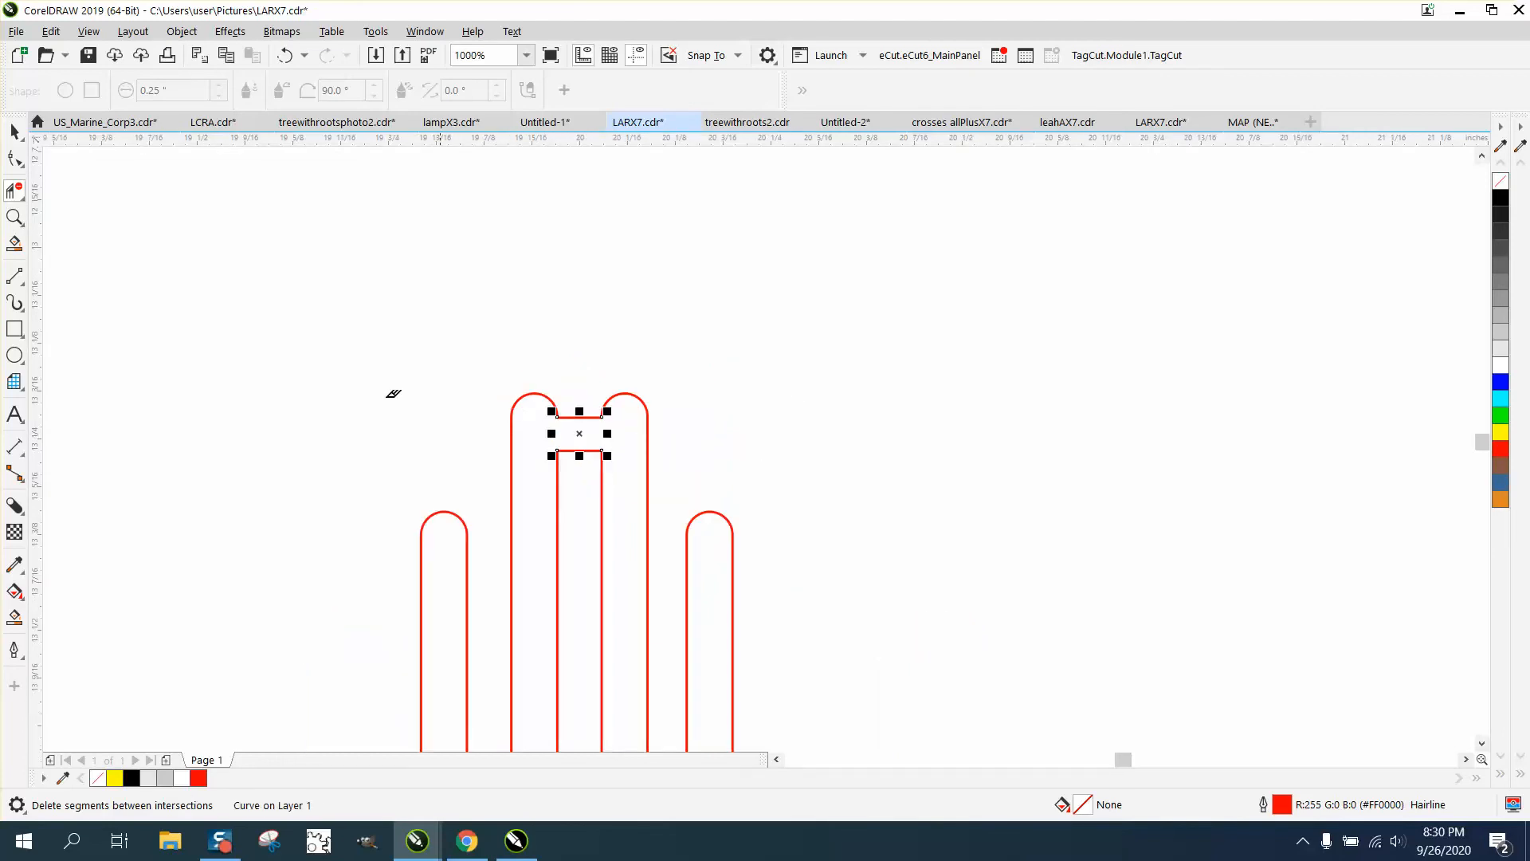
Smart Fill the red sun outline into one shape and move the new copy up and right
{"action": "left_click", "coordinate": [15, 616]}
{"action": "left_click", "coordinate": [437, 584]}
{"action": "scroll", "coordinate": [213, 294], "scroll_direction": "down", "scroll_amount": 2}
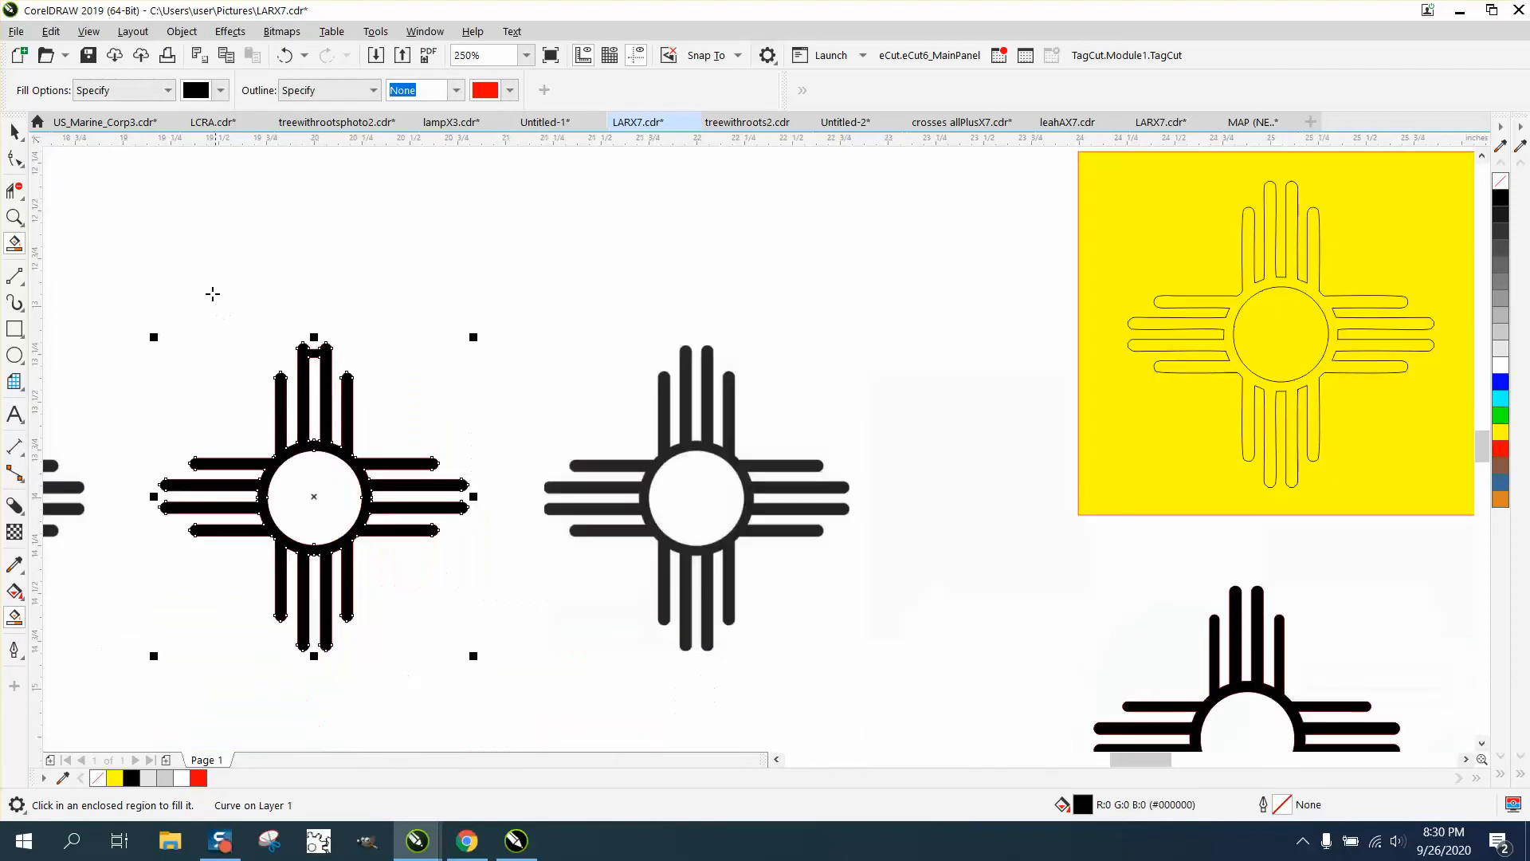
{"action": "left_click", "coordinate": [15, 131]}
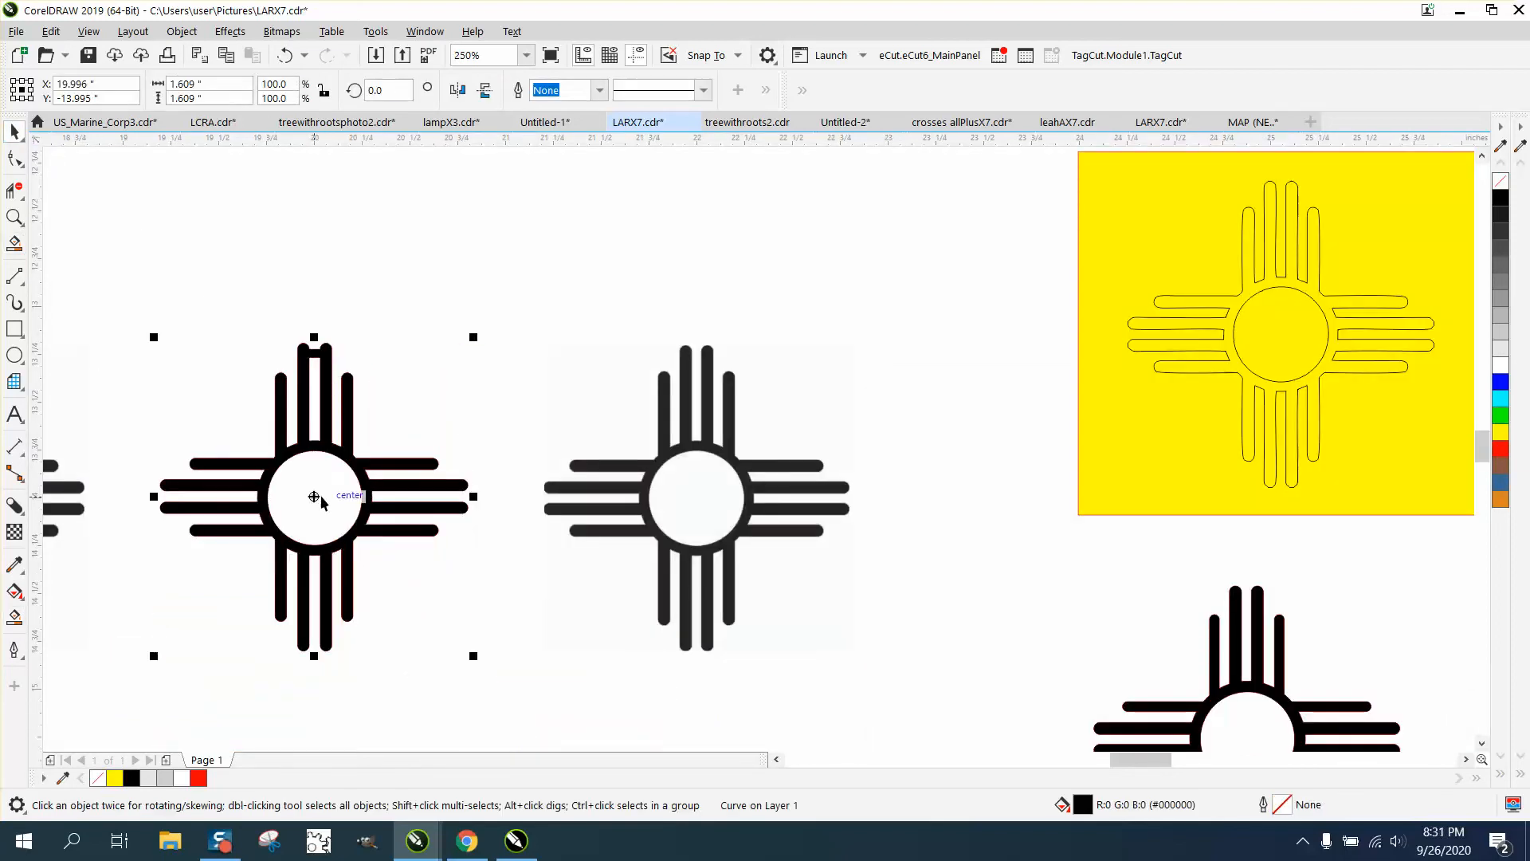
{"action": "left_click_drag", "start_coordinate": [316, 495], "coordinate": [521, 314]}
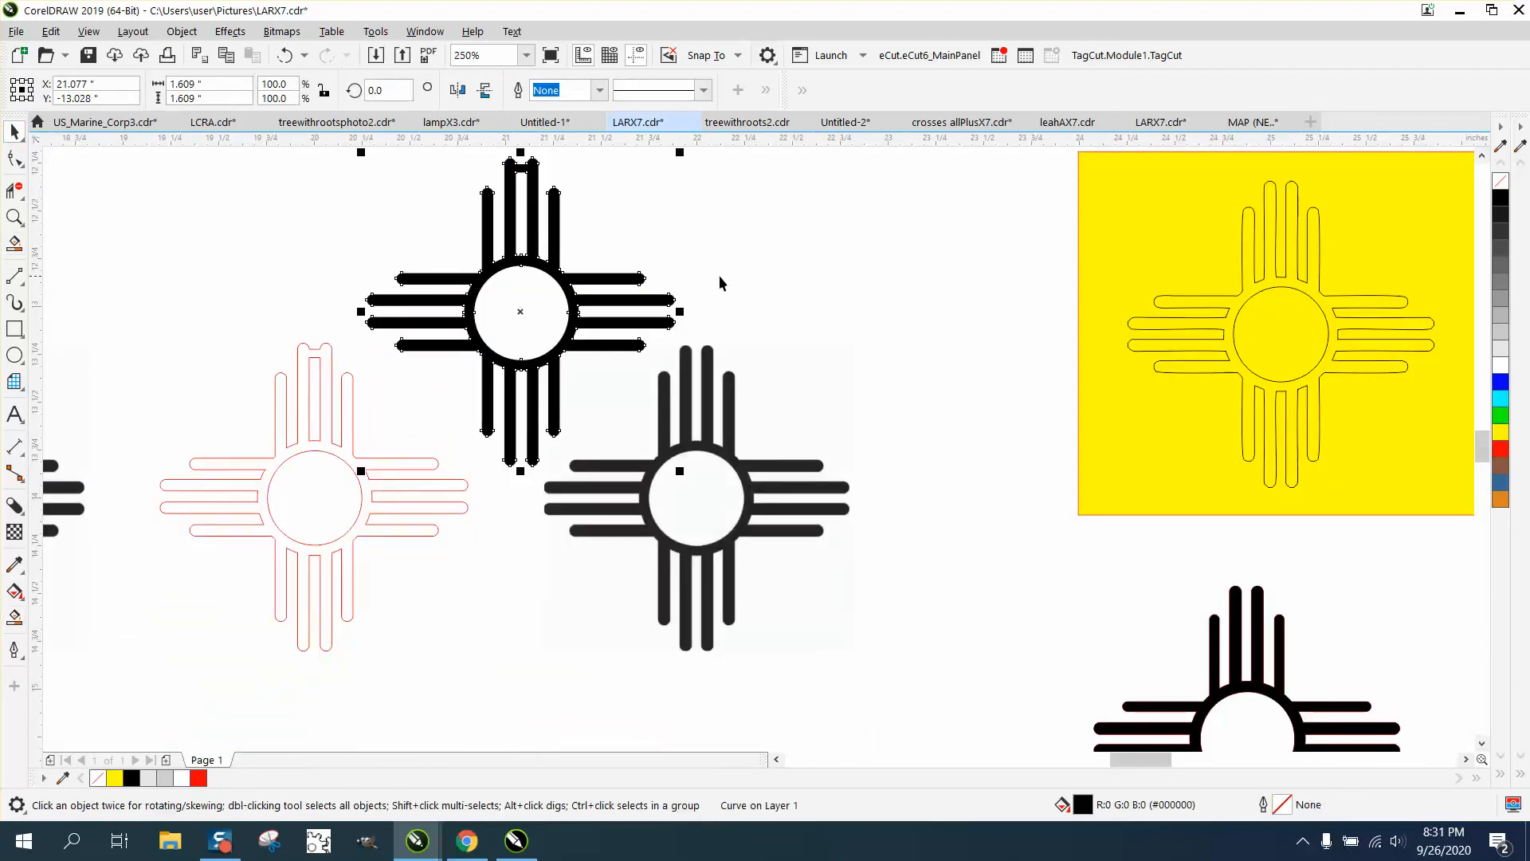
Give the new sun no fill and a red outline, then zoom to its top arm
{"action": "left_click", "coordinate": [1500, 181]}
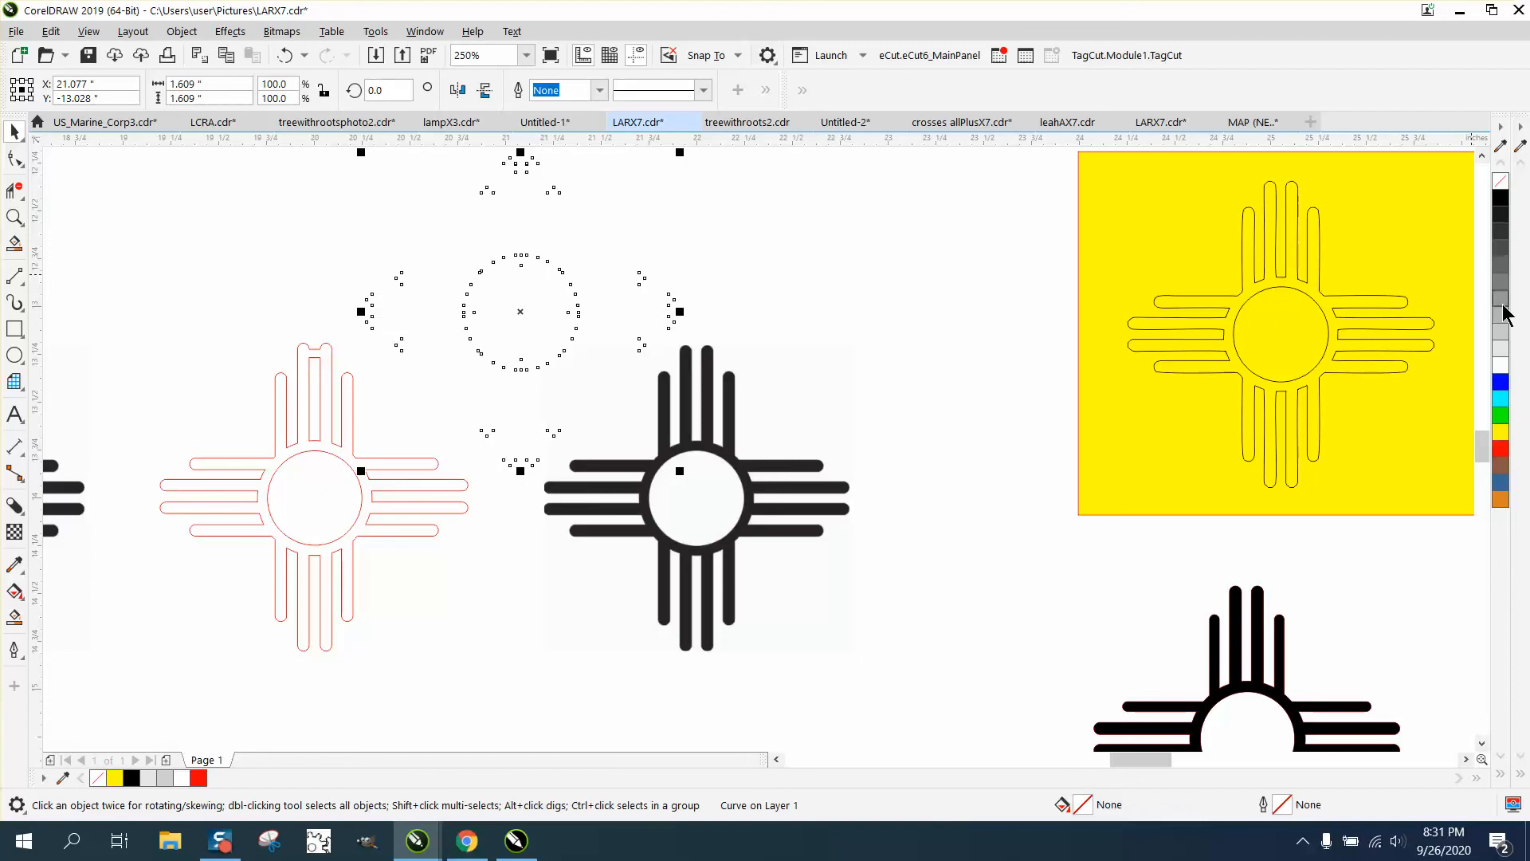
{"action": "right_click", "coordinate": [1502, 451]}
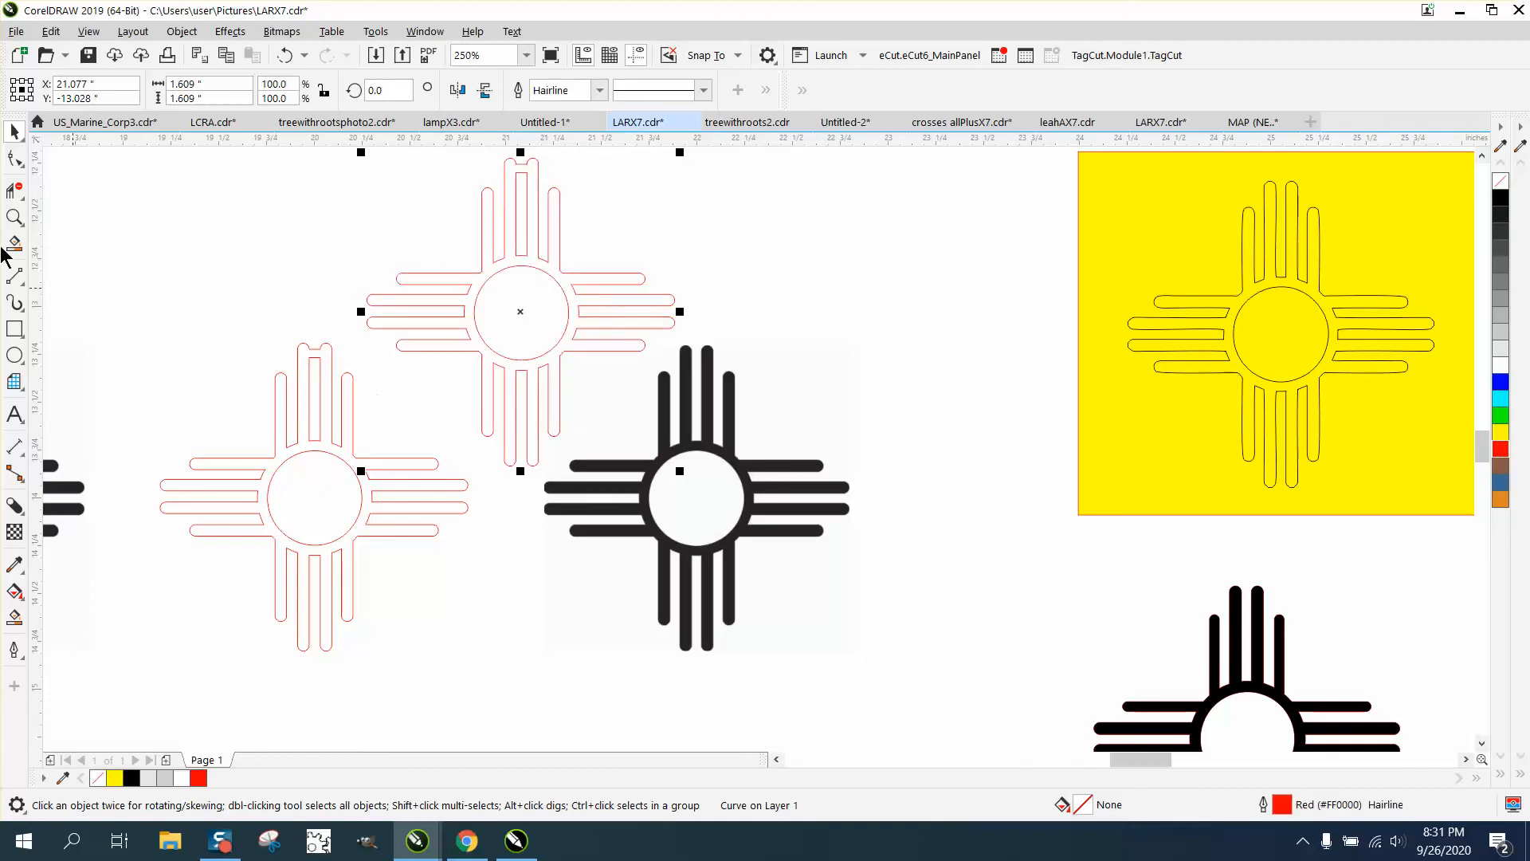
{"action": "left_click", "coordinate": [15, 216]}
{"action": "right_click", "coordinate": [391, 267]}
{"action": "left_click_drag", "start_coordinate": [421, 195], "coordinate": [558, 270]}
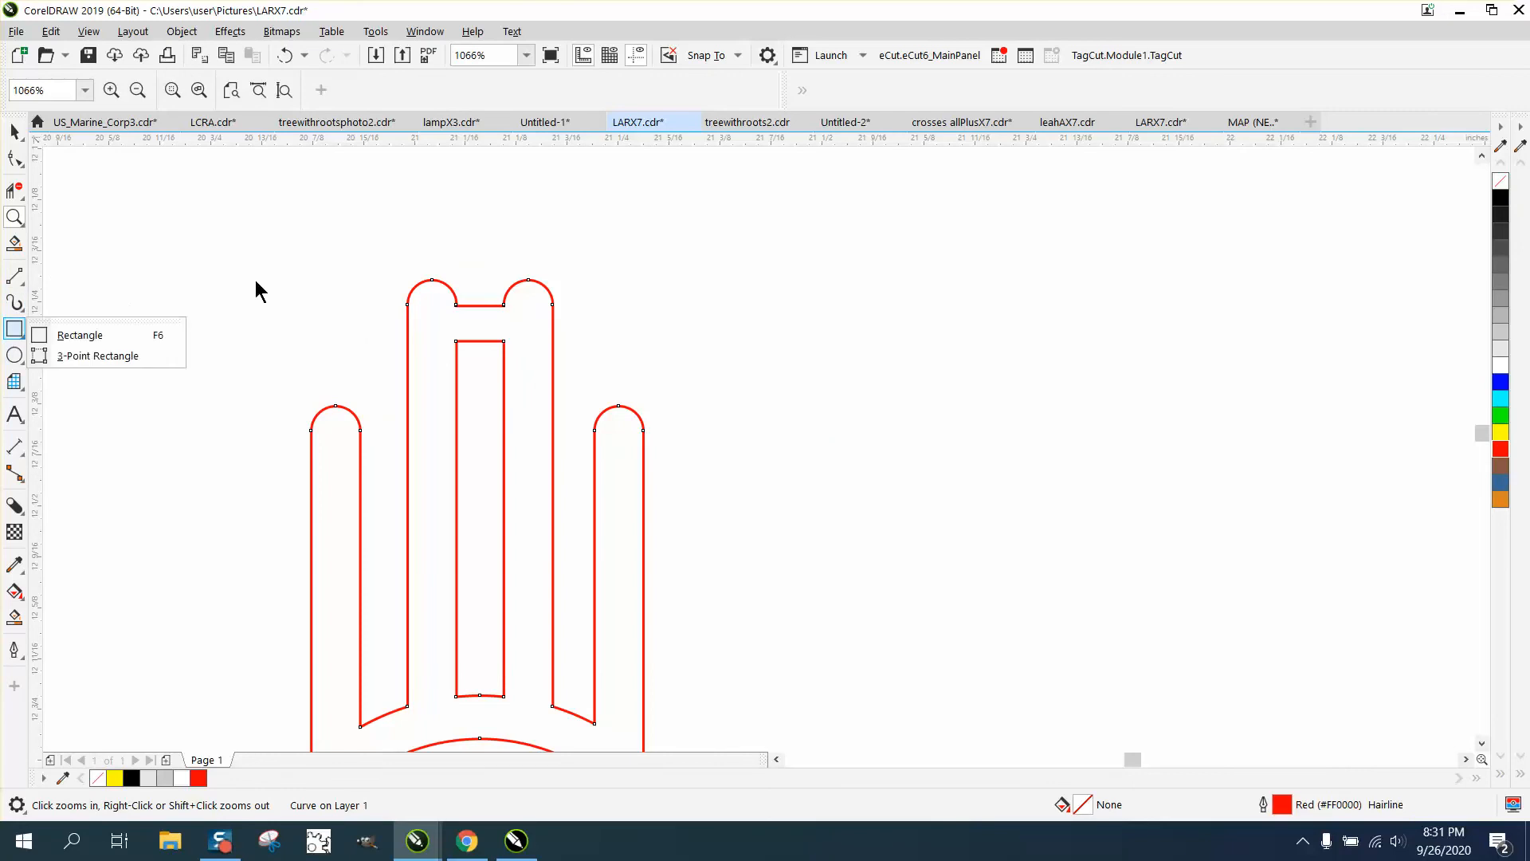
Draw a tiny 0.022-inch red hairline circle near the tip of the top ray and zoom in on it
{"action": "left_click", "coordinate": [14, 355]}
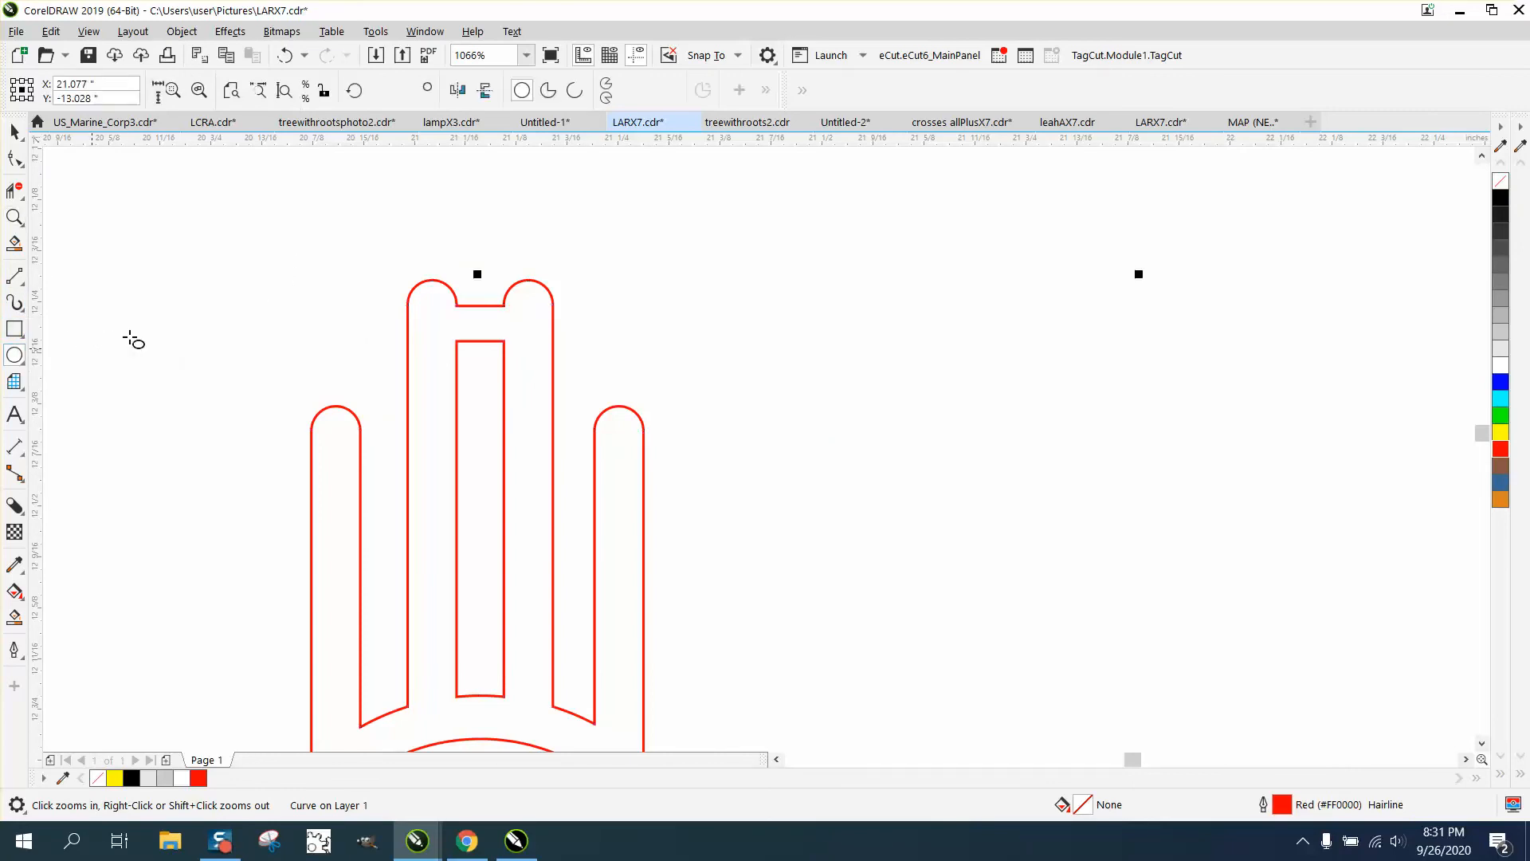
{"action": "left_click_drag", "start_coordinate": [292, 311], "coordinate": [480, 328]}
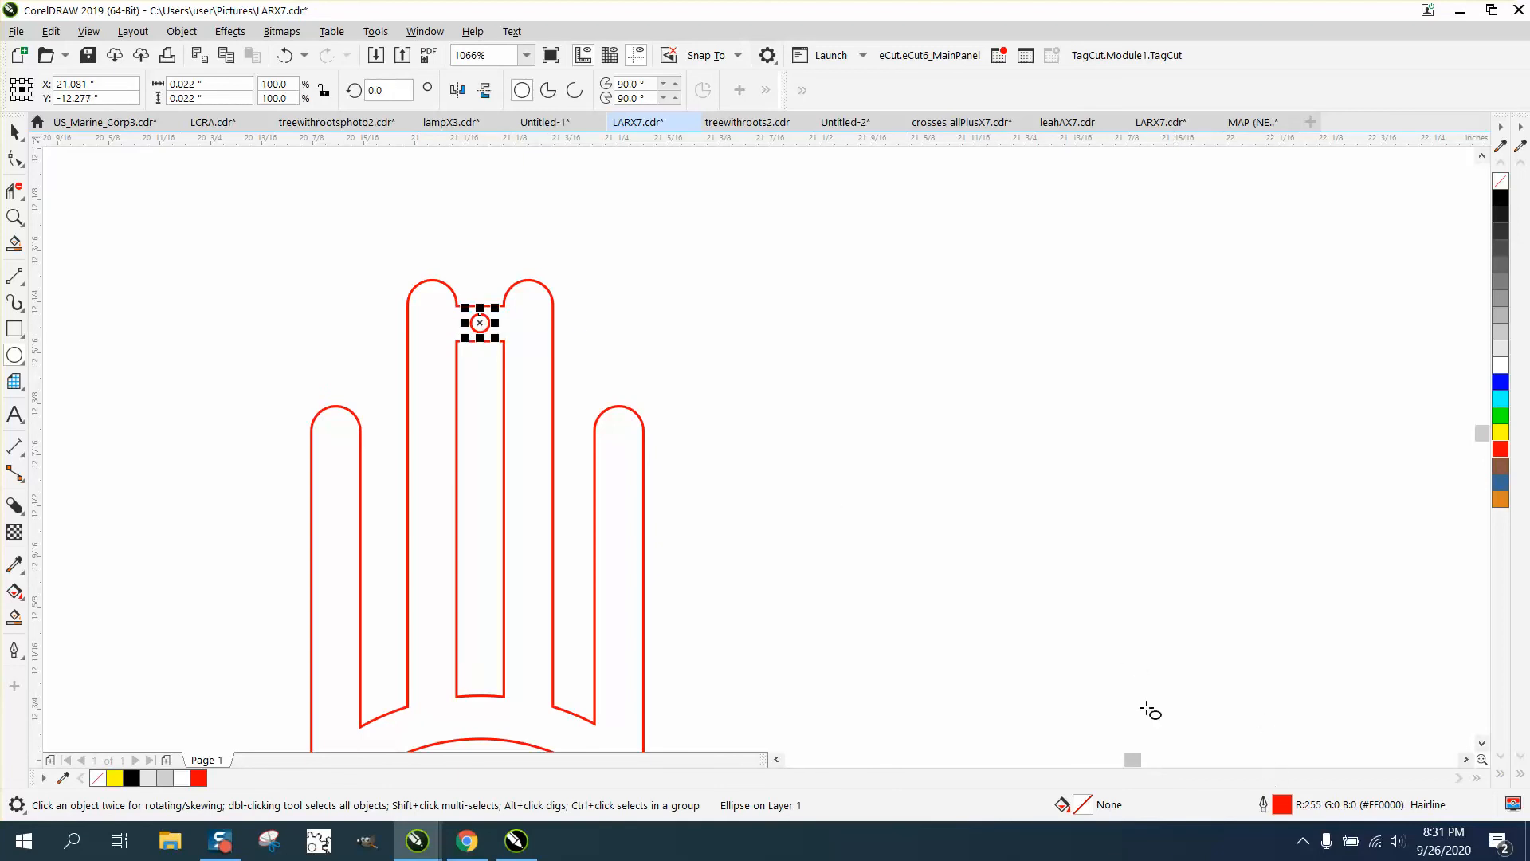
{"action": "left_click", "coordinate": [14, 217]}
{"action": "left_click_drag", "start_coordinate": [396, 265], "coordinate": [781, 461]}
{"action": "left_click", "coordinate": [15, 157]}
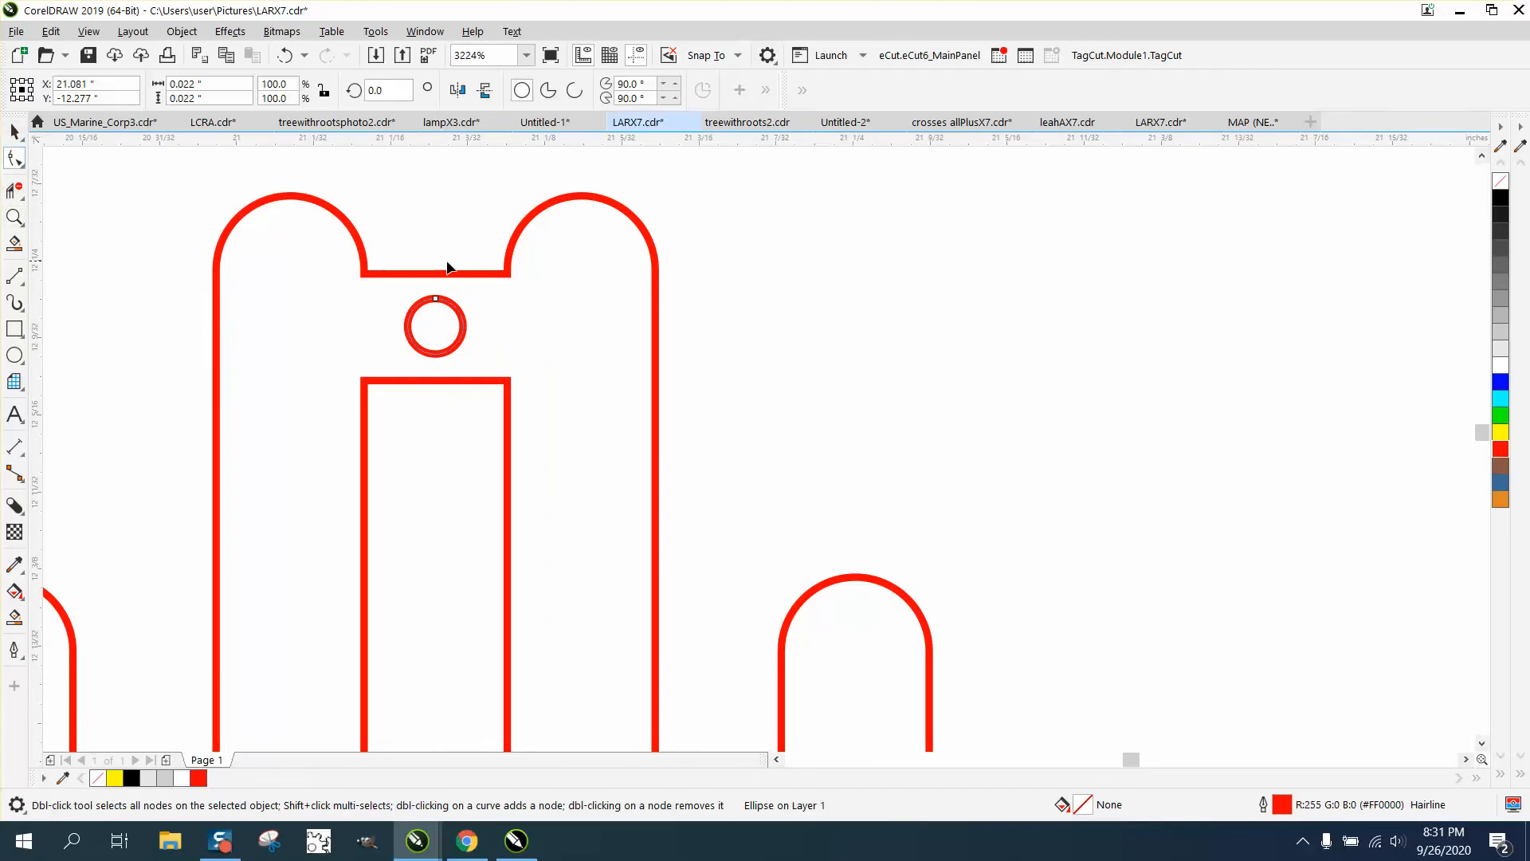
Convert the flat edge between the top ray tips to a curve and bend it upward into an arch
{"action": "left_click", "coordinate": [442, 273]}
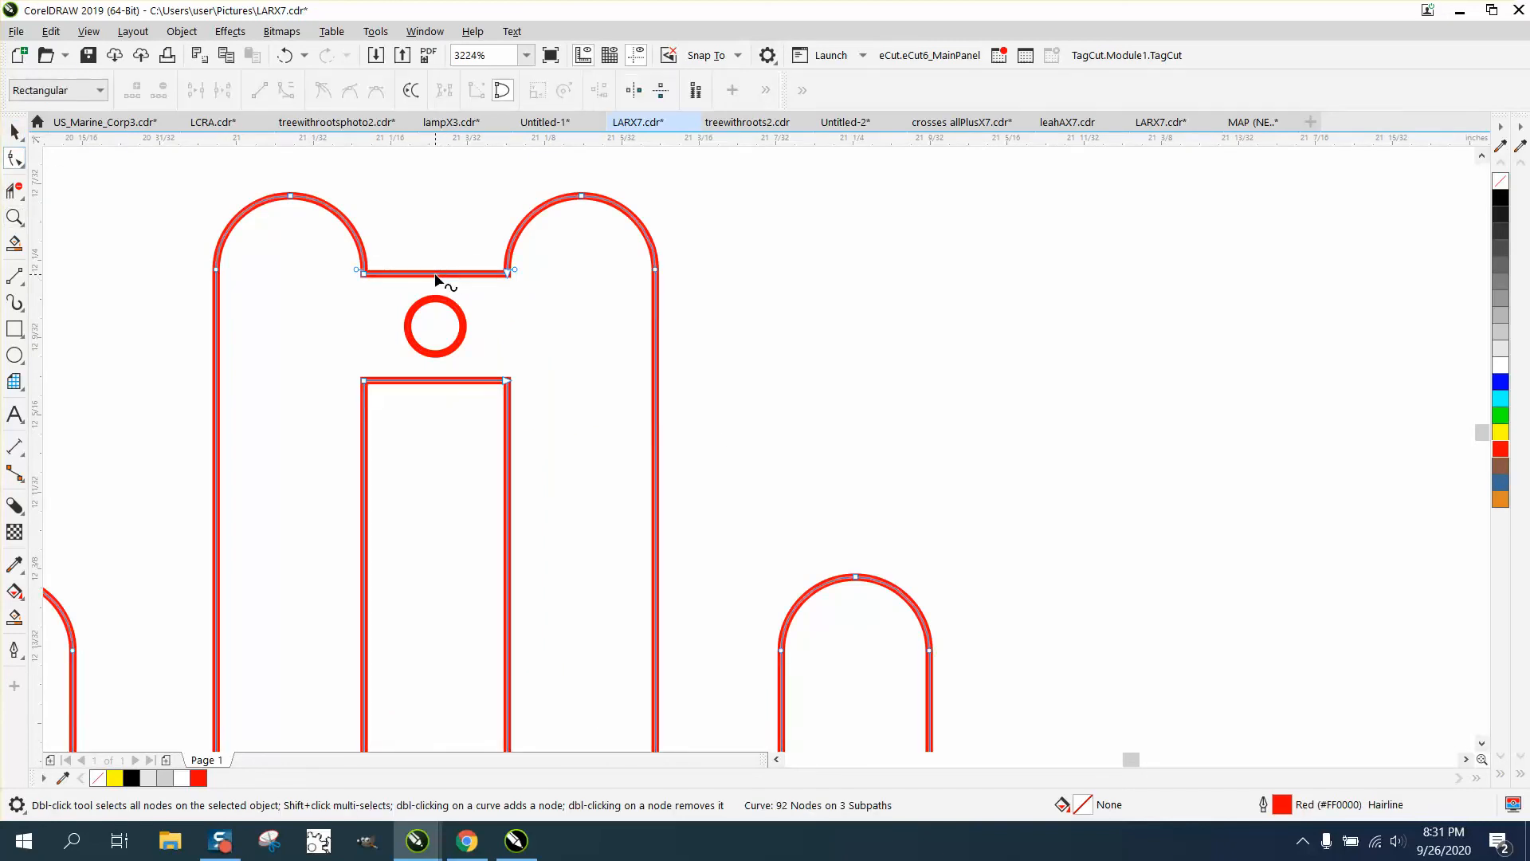
{"action": "left_click_drag", "start_coordinate": [532, 304], "coordinate": [532, 305]}
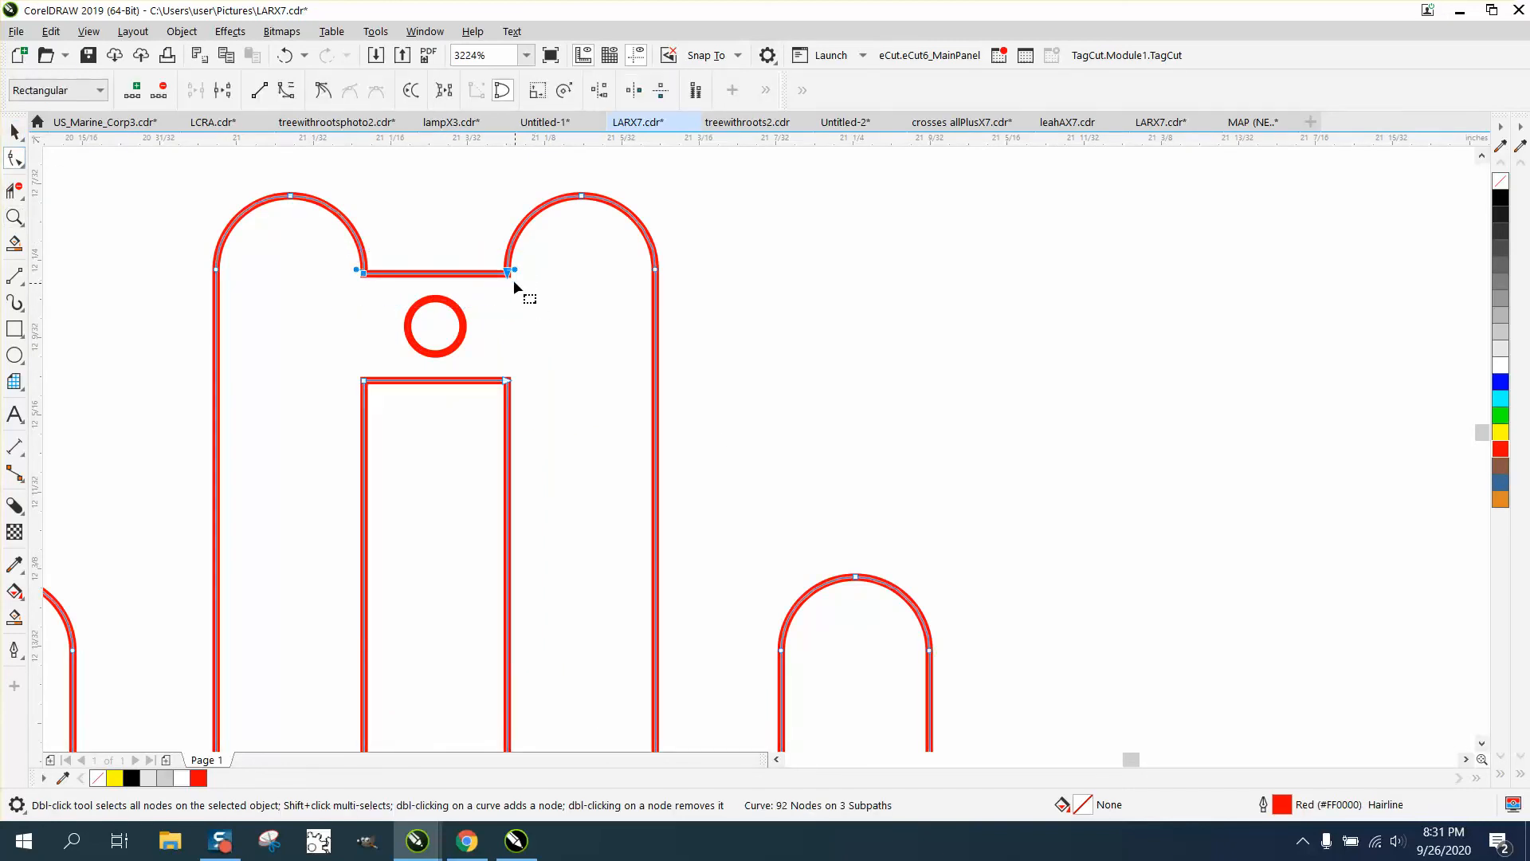
{"action": "right_click", "coordinate": [515, 279]}
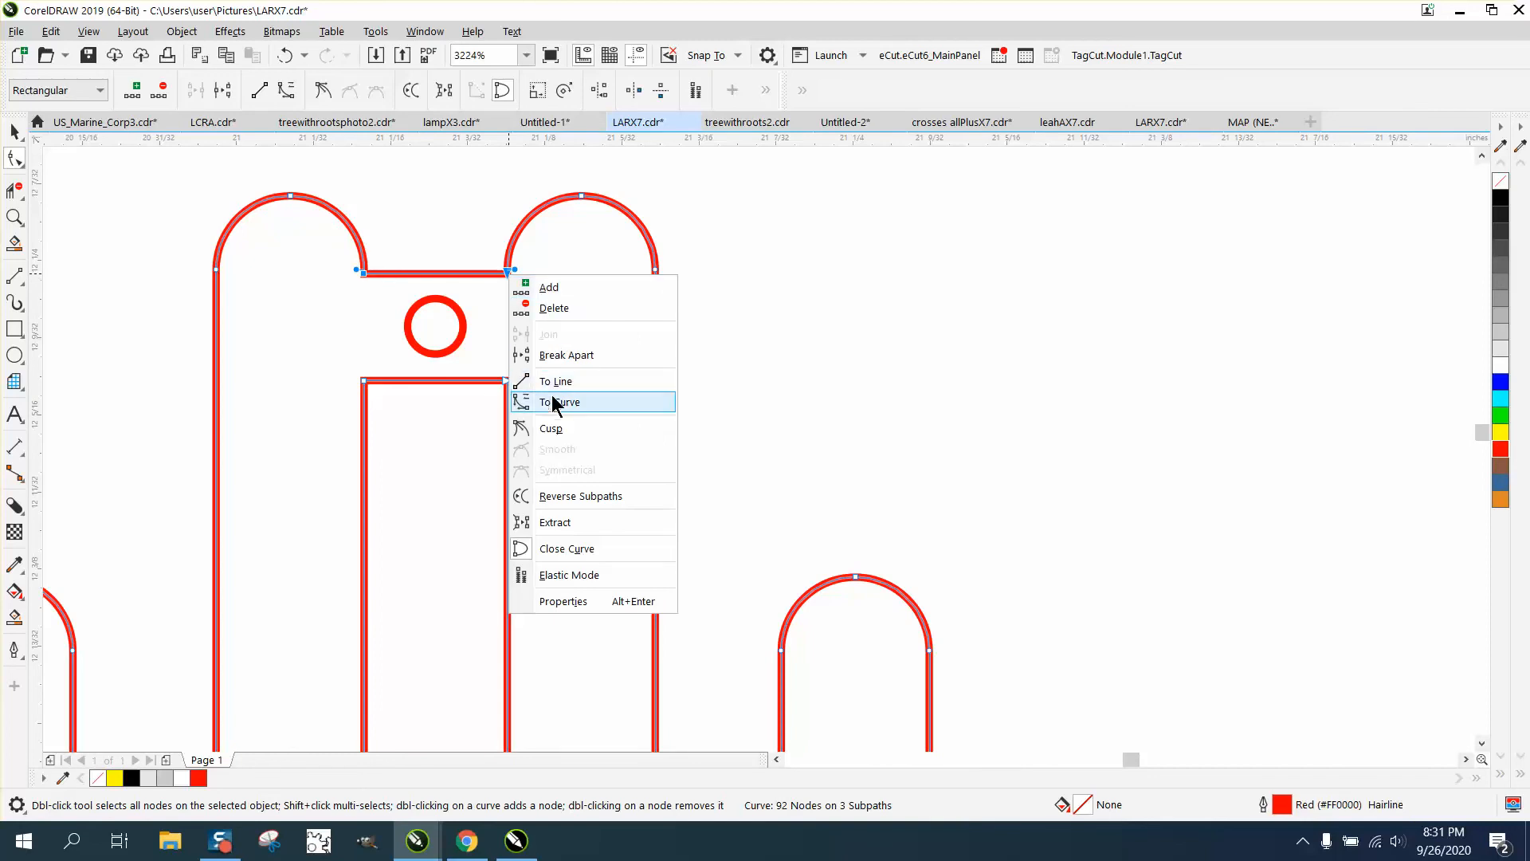
{"action": "left_click", "coordinate": [553, 401]}
{"action": "left_click", "coordinate": [436, 274]}
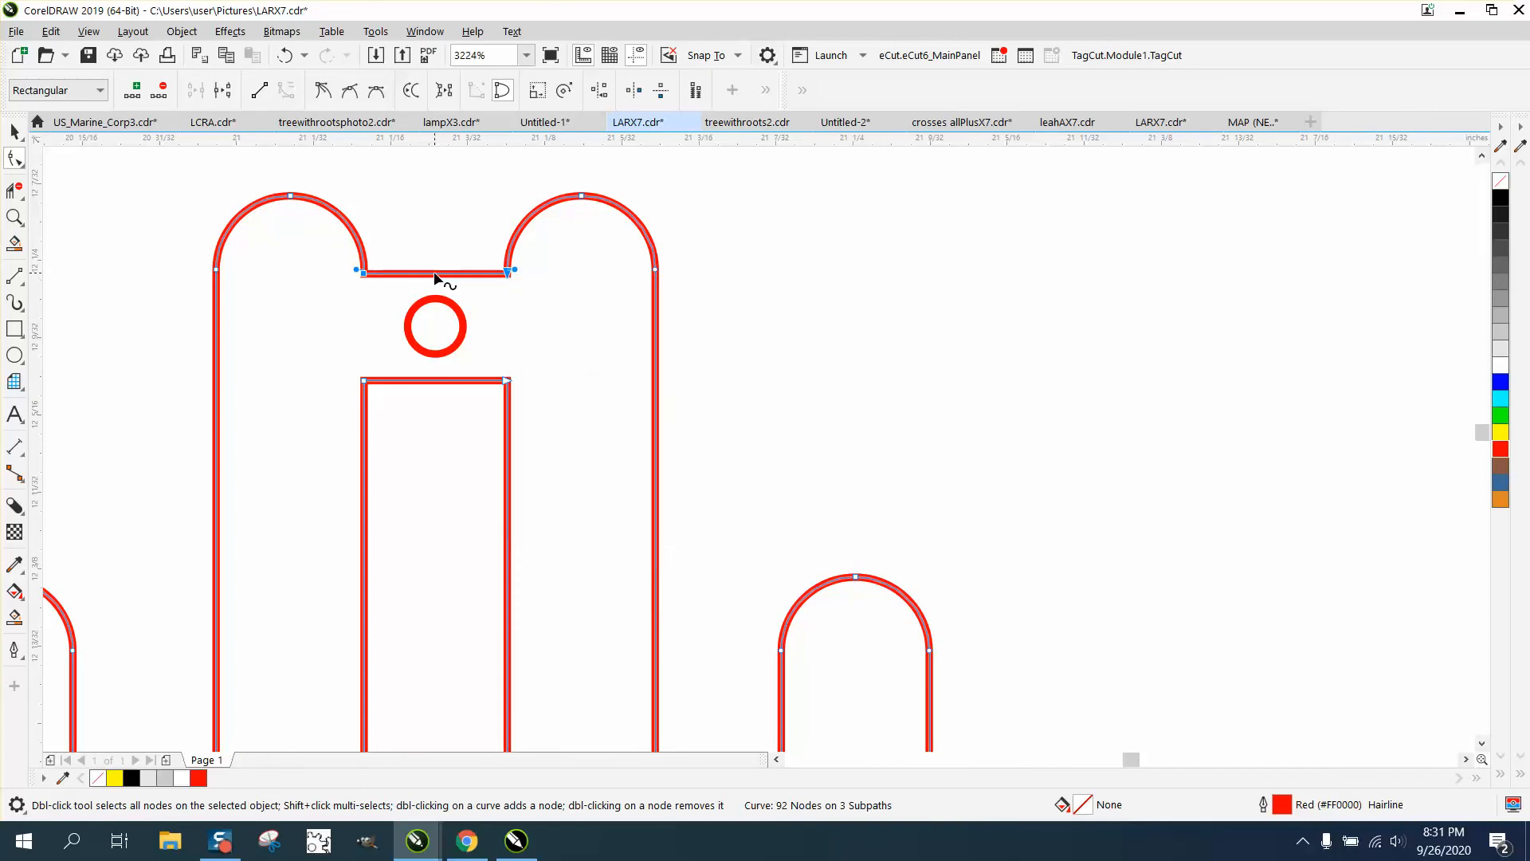
{"action": "left_click_drag", "start_coordinate": [437, 275], "coordinate": [434, 242]}
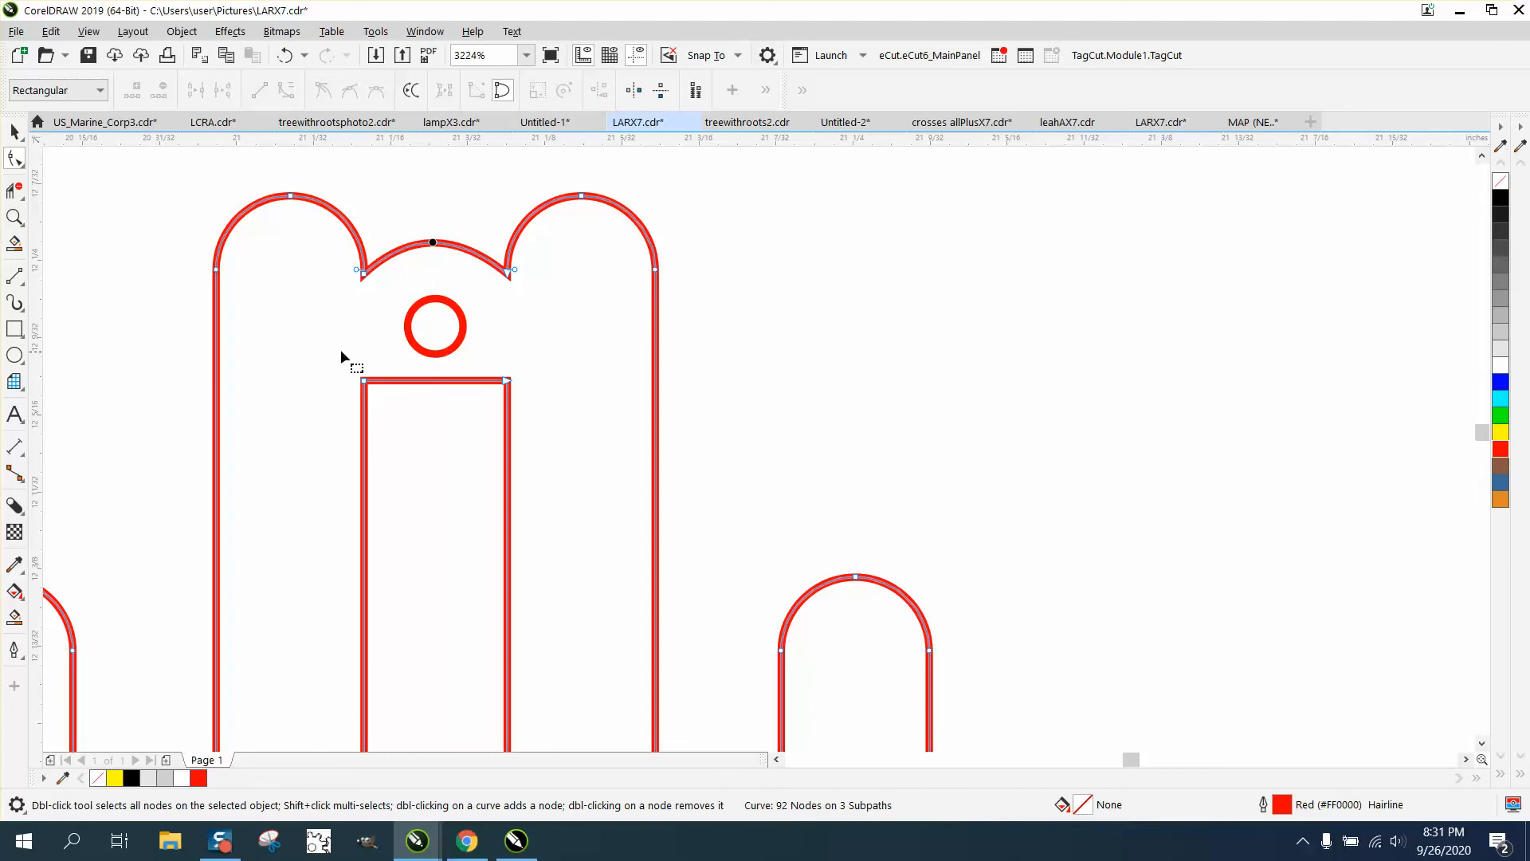
Convert the slot's top edge to a curve and bend it downward around the hole
{"action": "left_click_drag", "start_coordinate": [531, 405], "coordinate": [529, 405]}
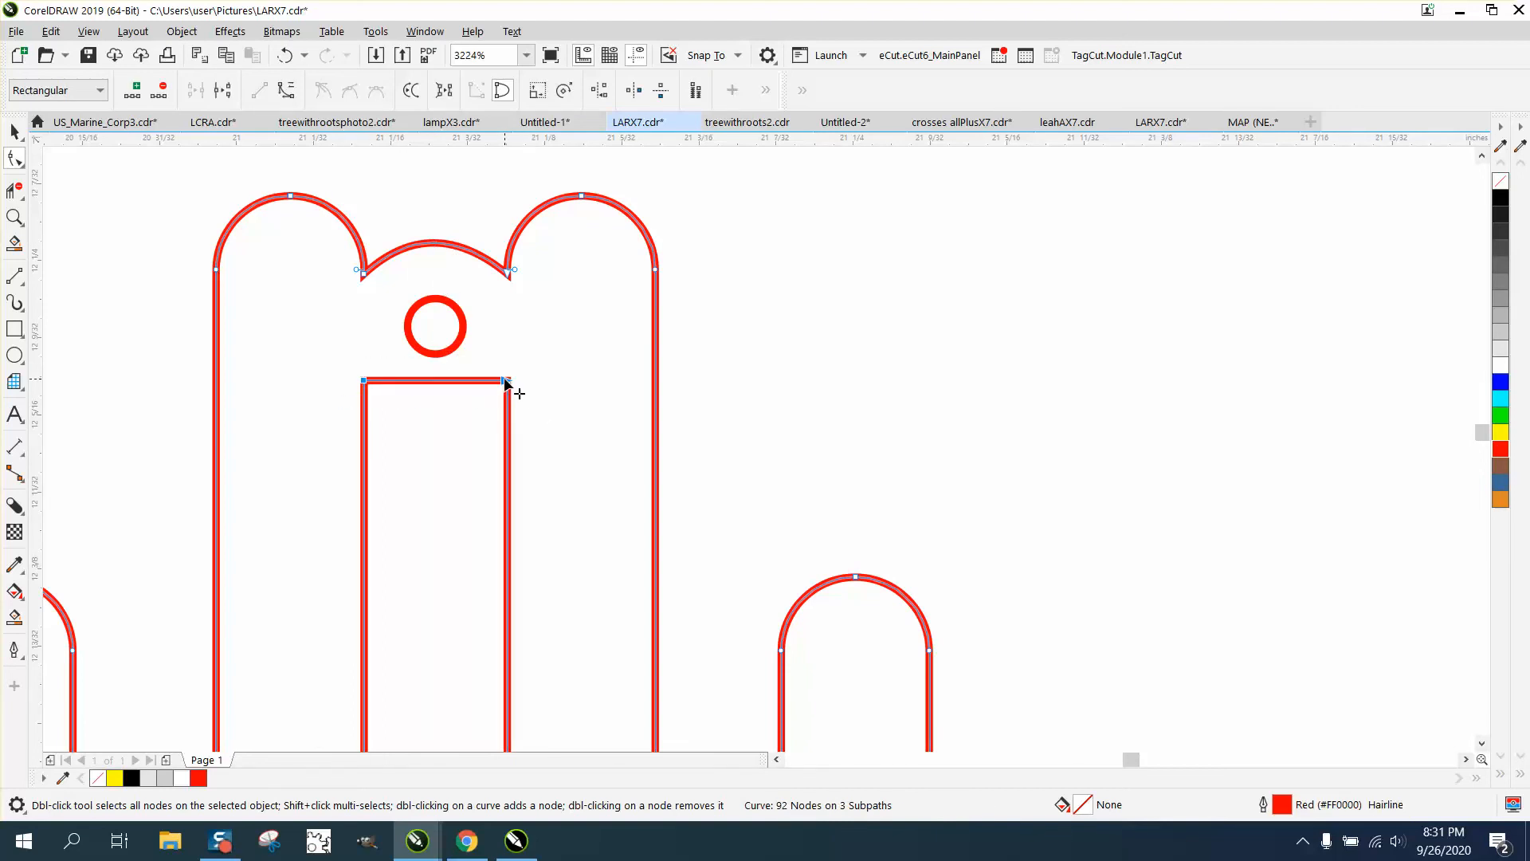
{"action": "right_click", "coordinate": [505, 383]}
{"action": "left_click", "coordinate": [553, 505]}
{"action": "left_click_drag", "start_coordinate": [434, 383], "coordinate": [436, 410]}
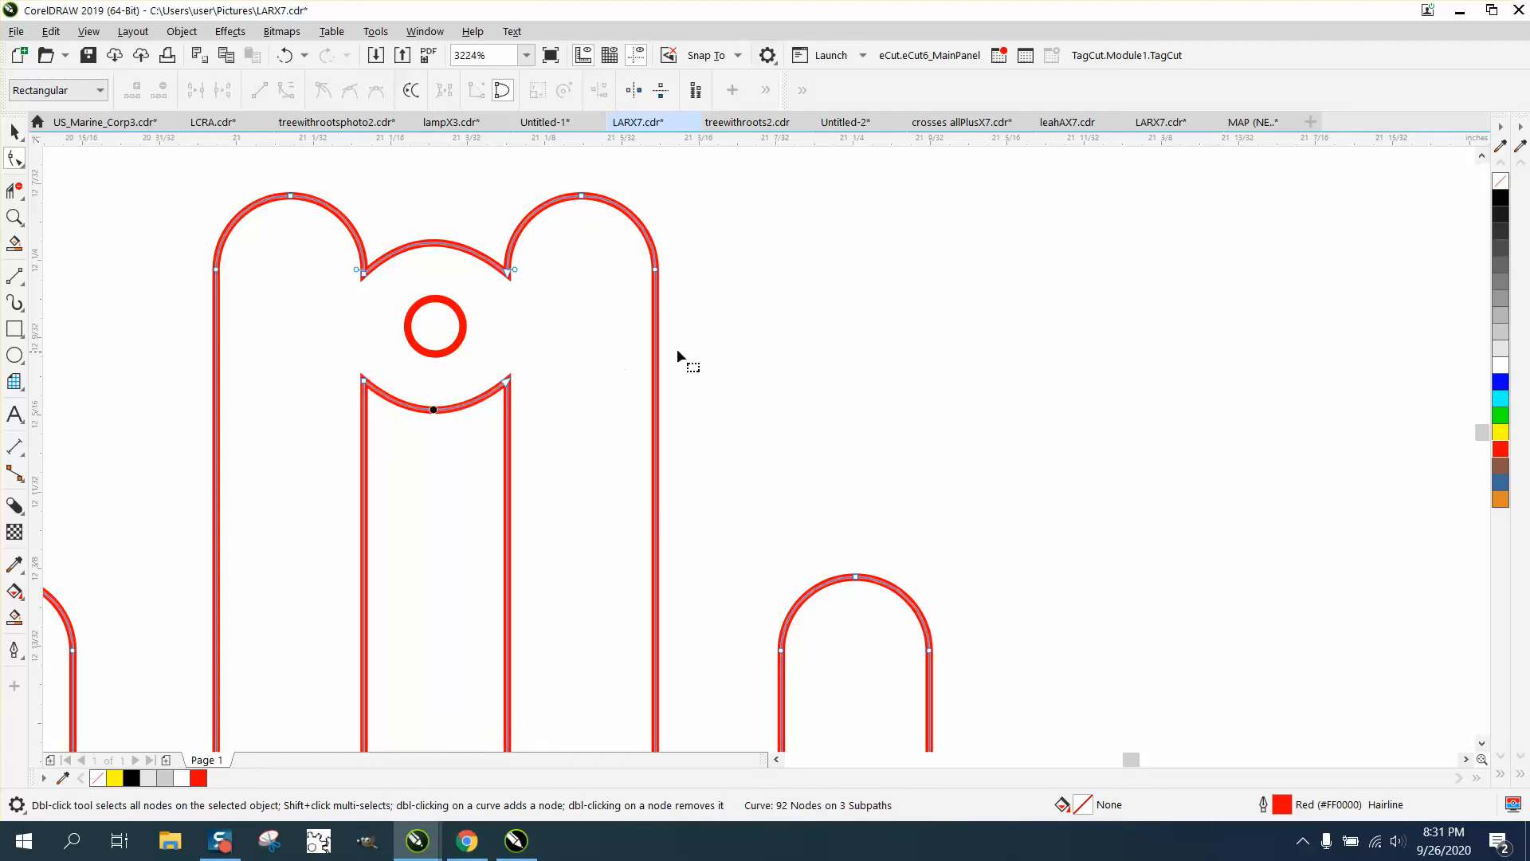
{"action": "scroll", "coordinate": [701, 351], "scroll_direction": "down", "scroll_amount": 2}
{"action": "scroll", "coordinate": [370, 300], "scroll_direction": "down", "scroll_amount": 1}
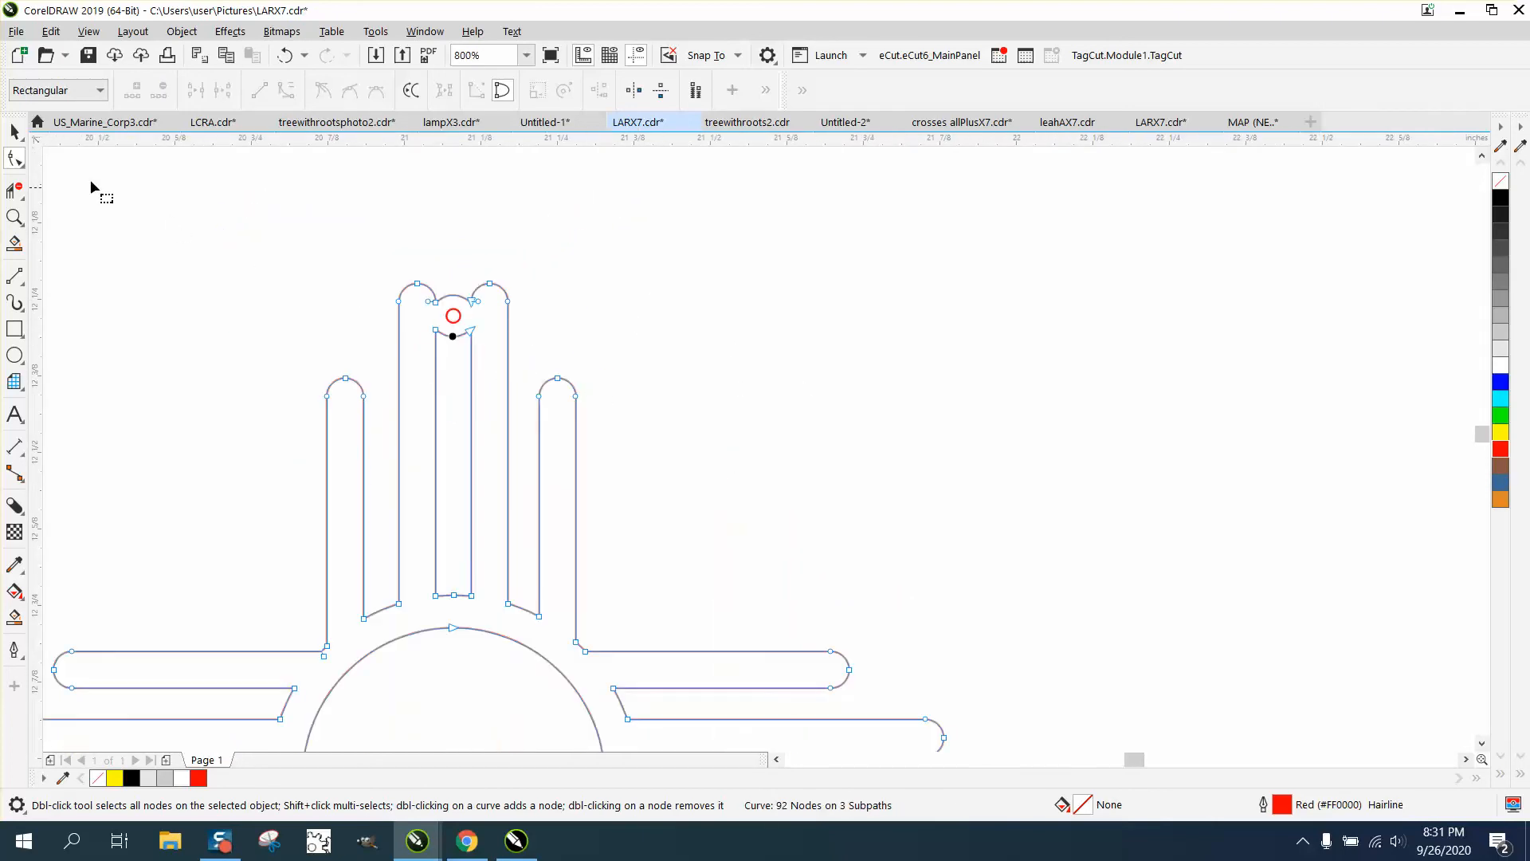
Move the black sun bitmap beside the yellow panel
{"action": "left_click", "coordinate": [15, 131]}
{"action": "scroll", "coordinate": [454, 225], "scroll_direction": "down", "scroll_amount": 2}
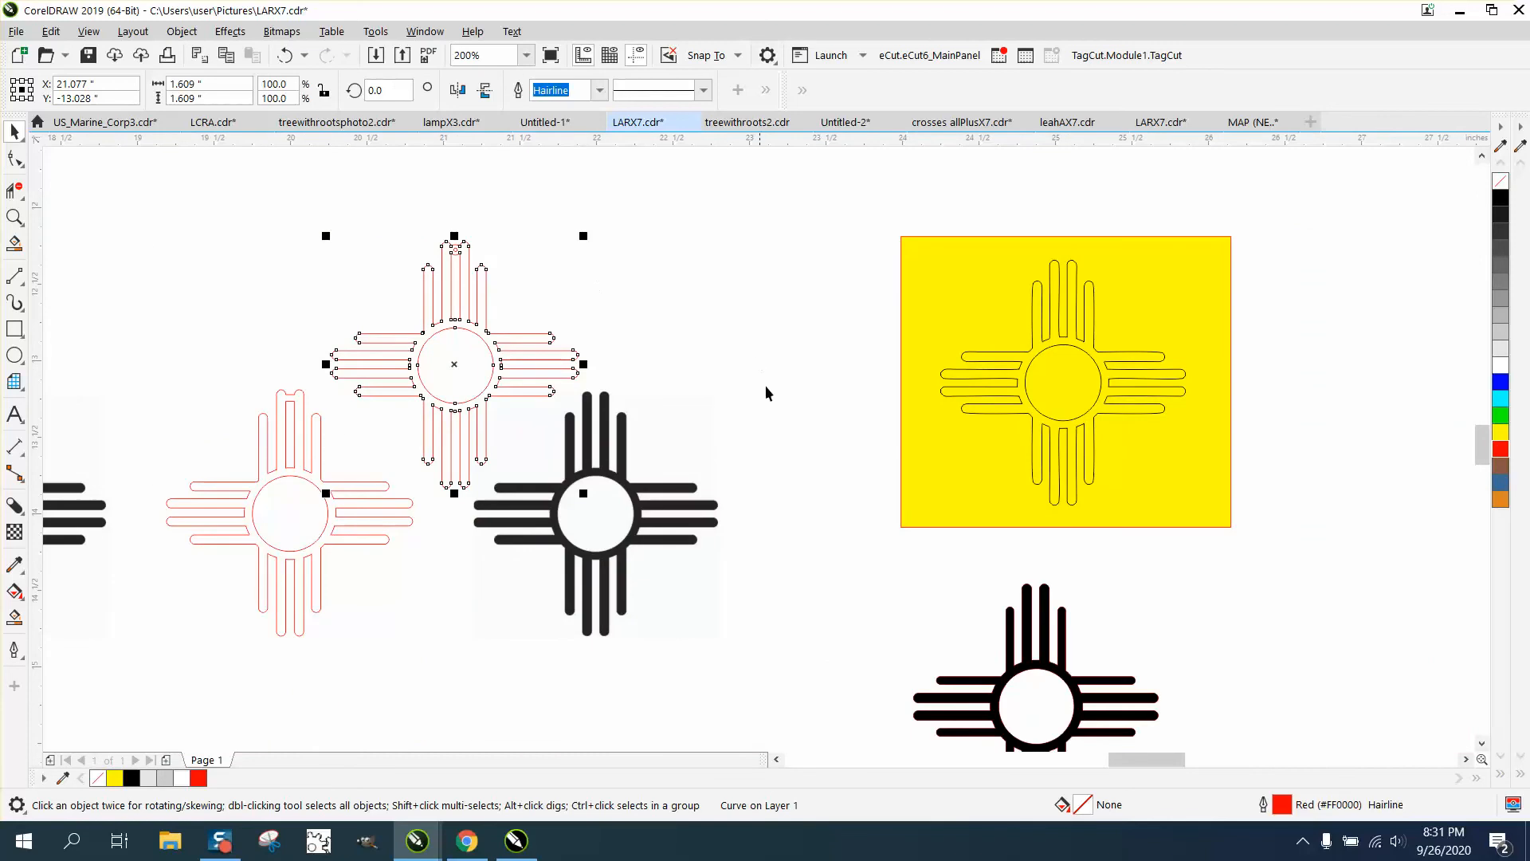
{"action": "left_click_drag", "start_coordinate": [642, 483], "coordinate": [797, 323]}
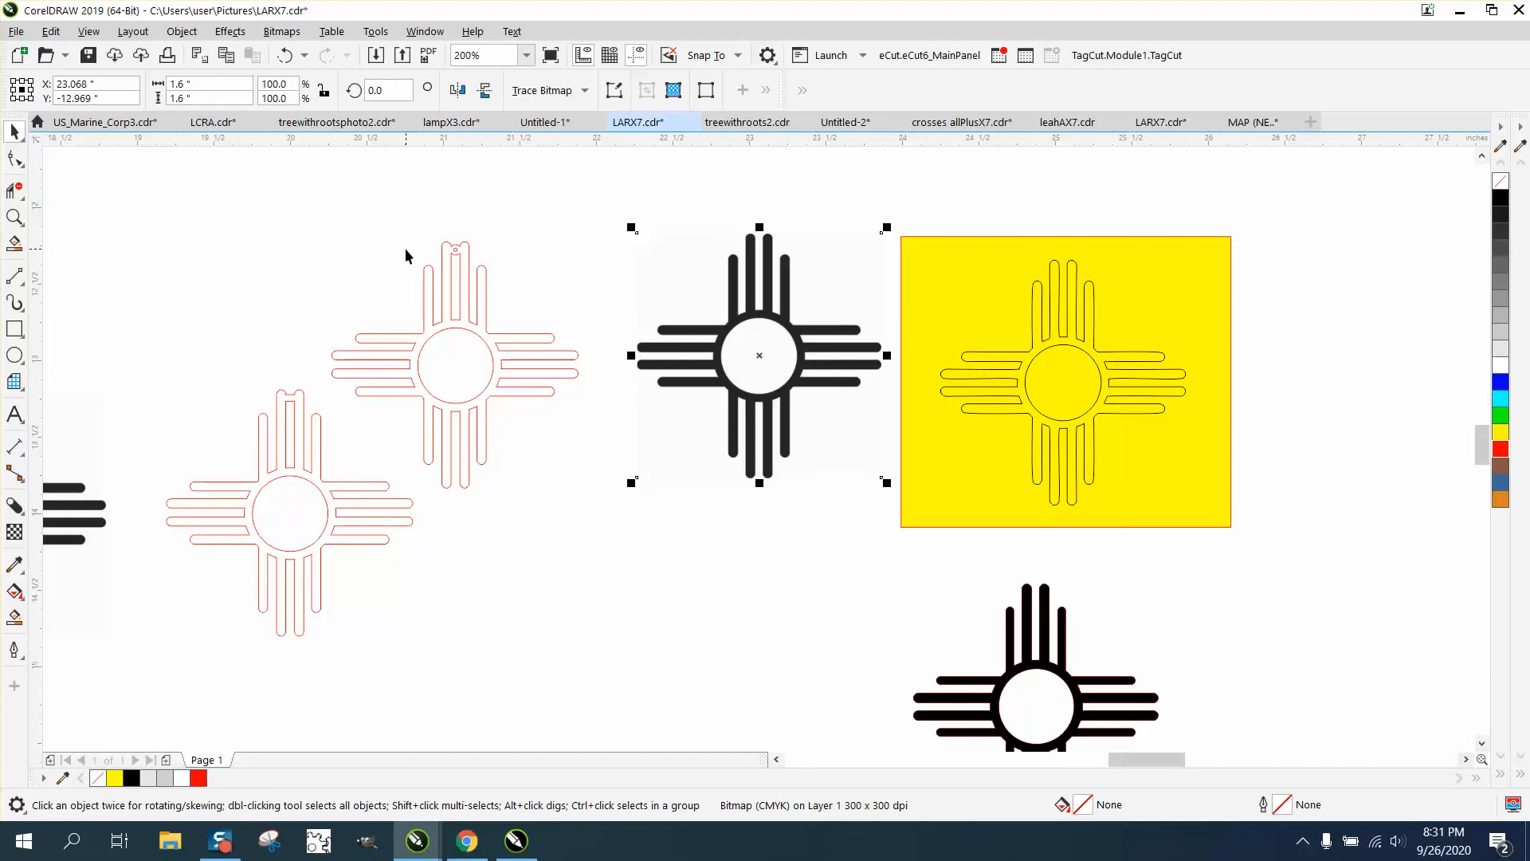
Delete the older red sun outline, its leftover centre circle and the small leftover curve
{"action": "left_click", "coordinate": [274, 482]}
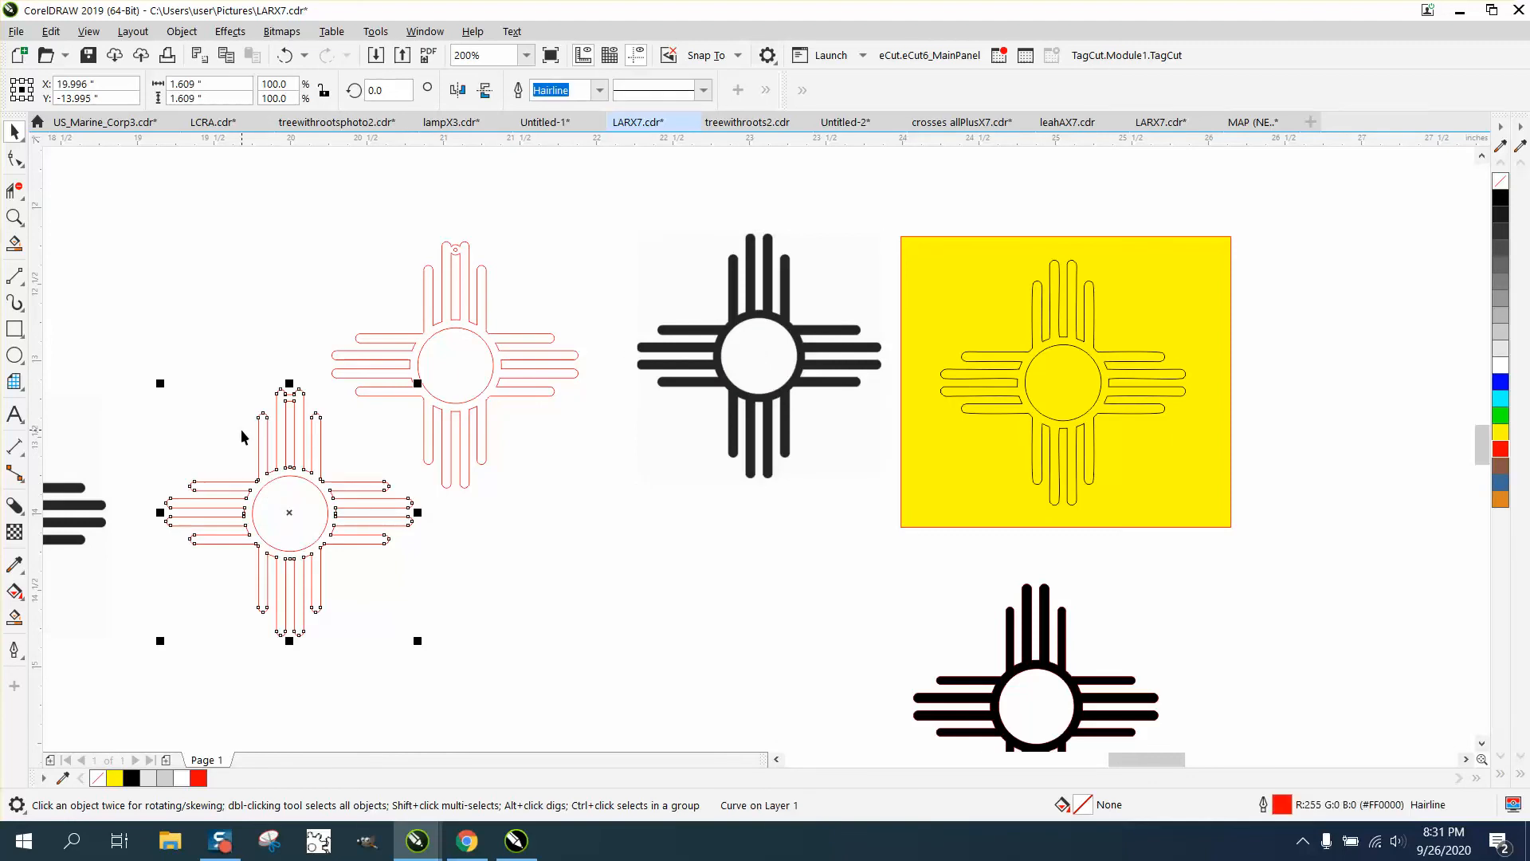
{"action": "key", "text": "Delete"}
{"action": "left_click", "coordinate": [282, 477]}
{"action": "key", "text": "Delete"}
{"action": "left_click_drag", "start_coordinate": [269, 376], "coordinate": [331, 437]}
{"action": "key", "text": "Delete"}
{"action": "key", "text": "Delete"}
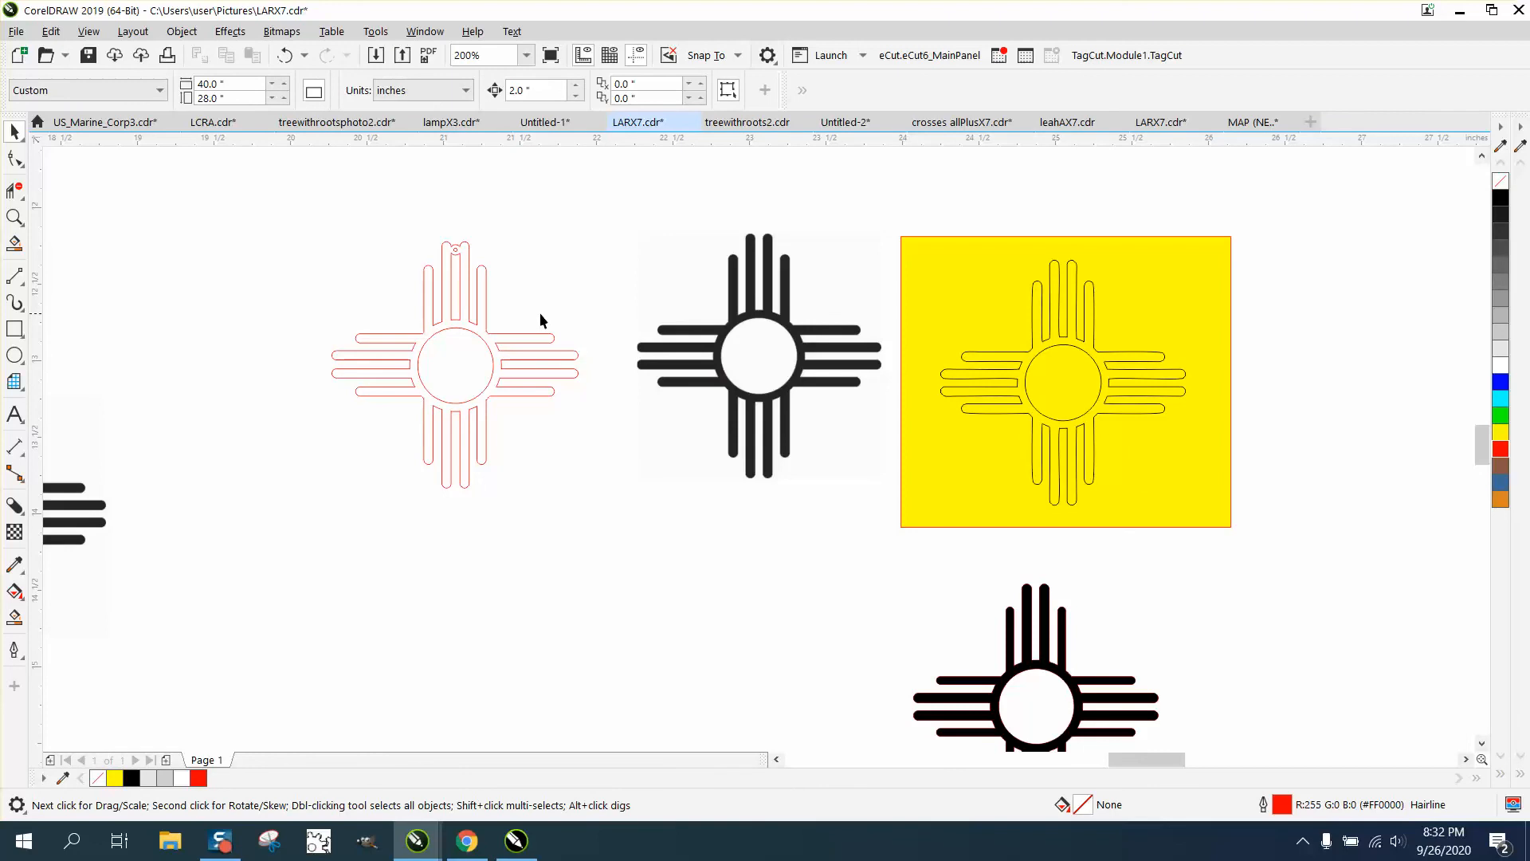
Zoom in on the black sun bitmap
{"action": "scroll", "coordinate": [538, 312], "scroll_direction": "down", "scroll_amount": 1}
{"action": "left_click", "coordinate": [13, 217]}
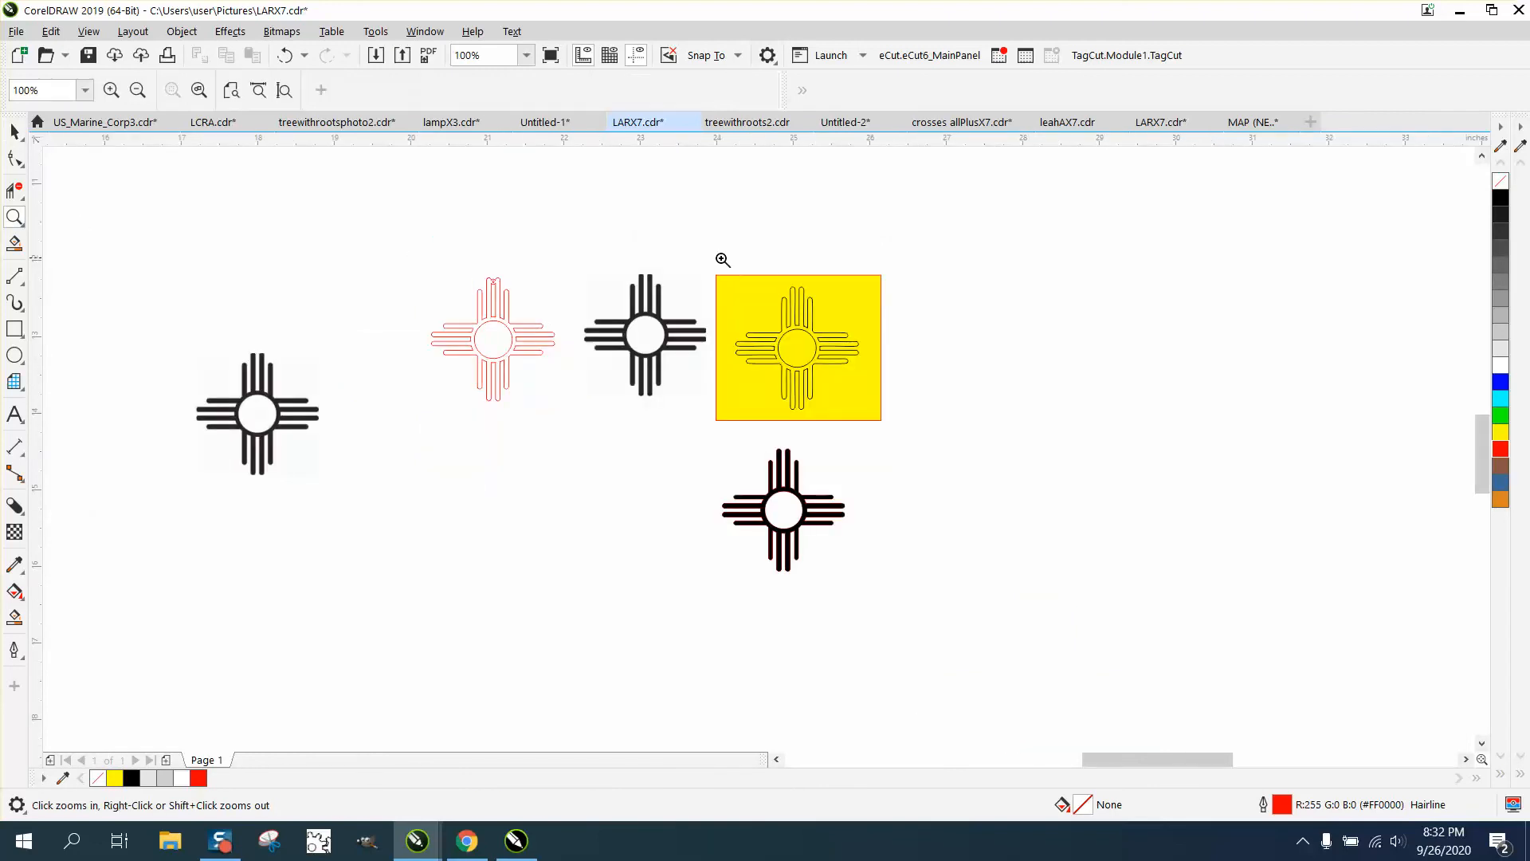
{"action": "left_click_drag", "start_coordinate": [579, 259], "coordinate": [721, 407]}
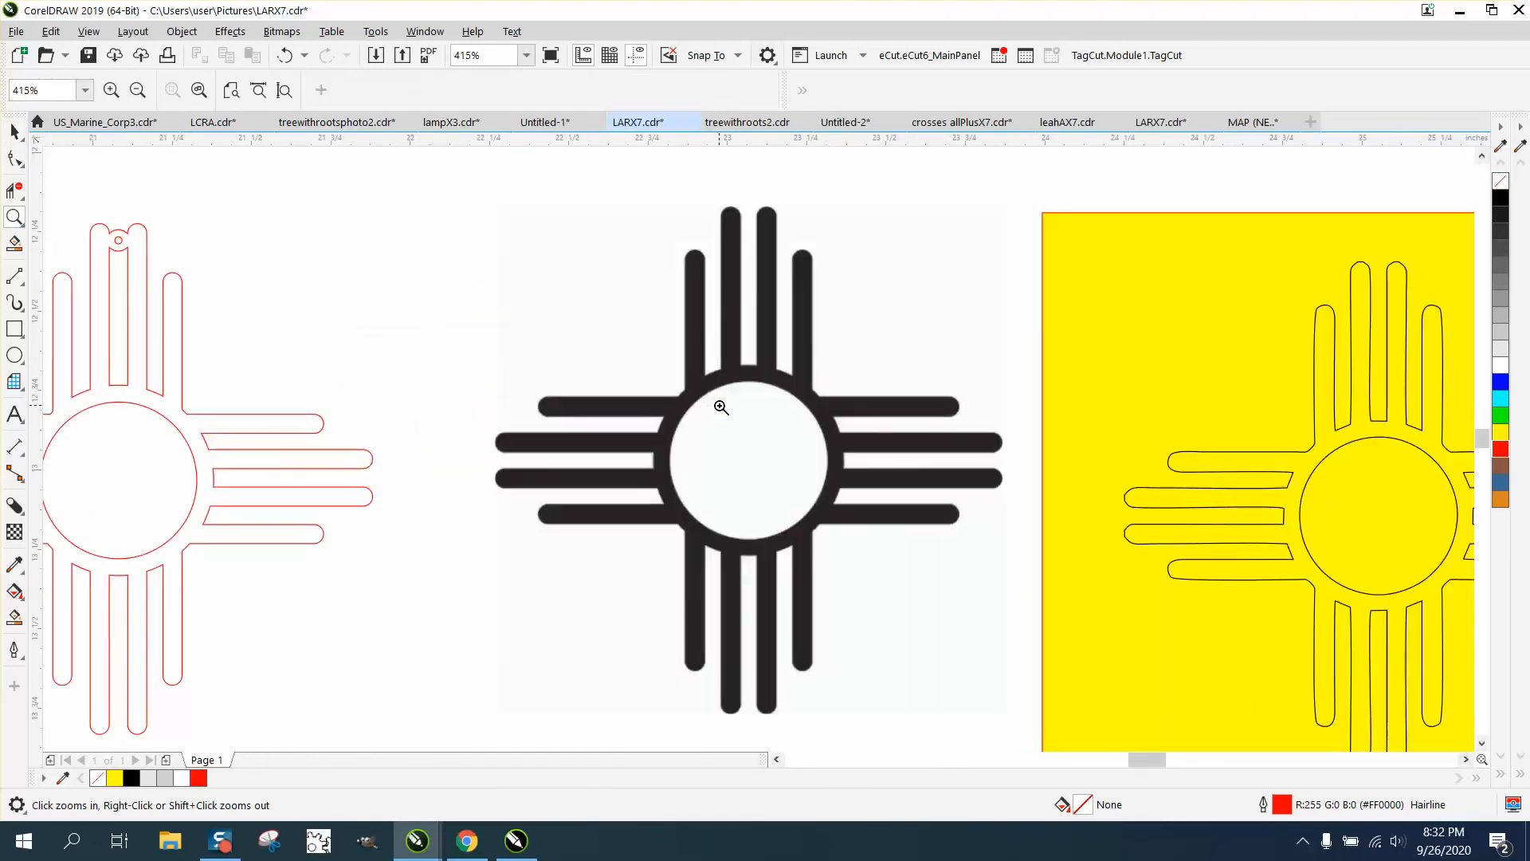